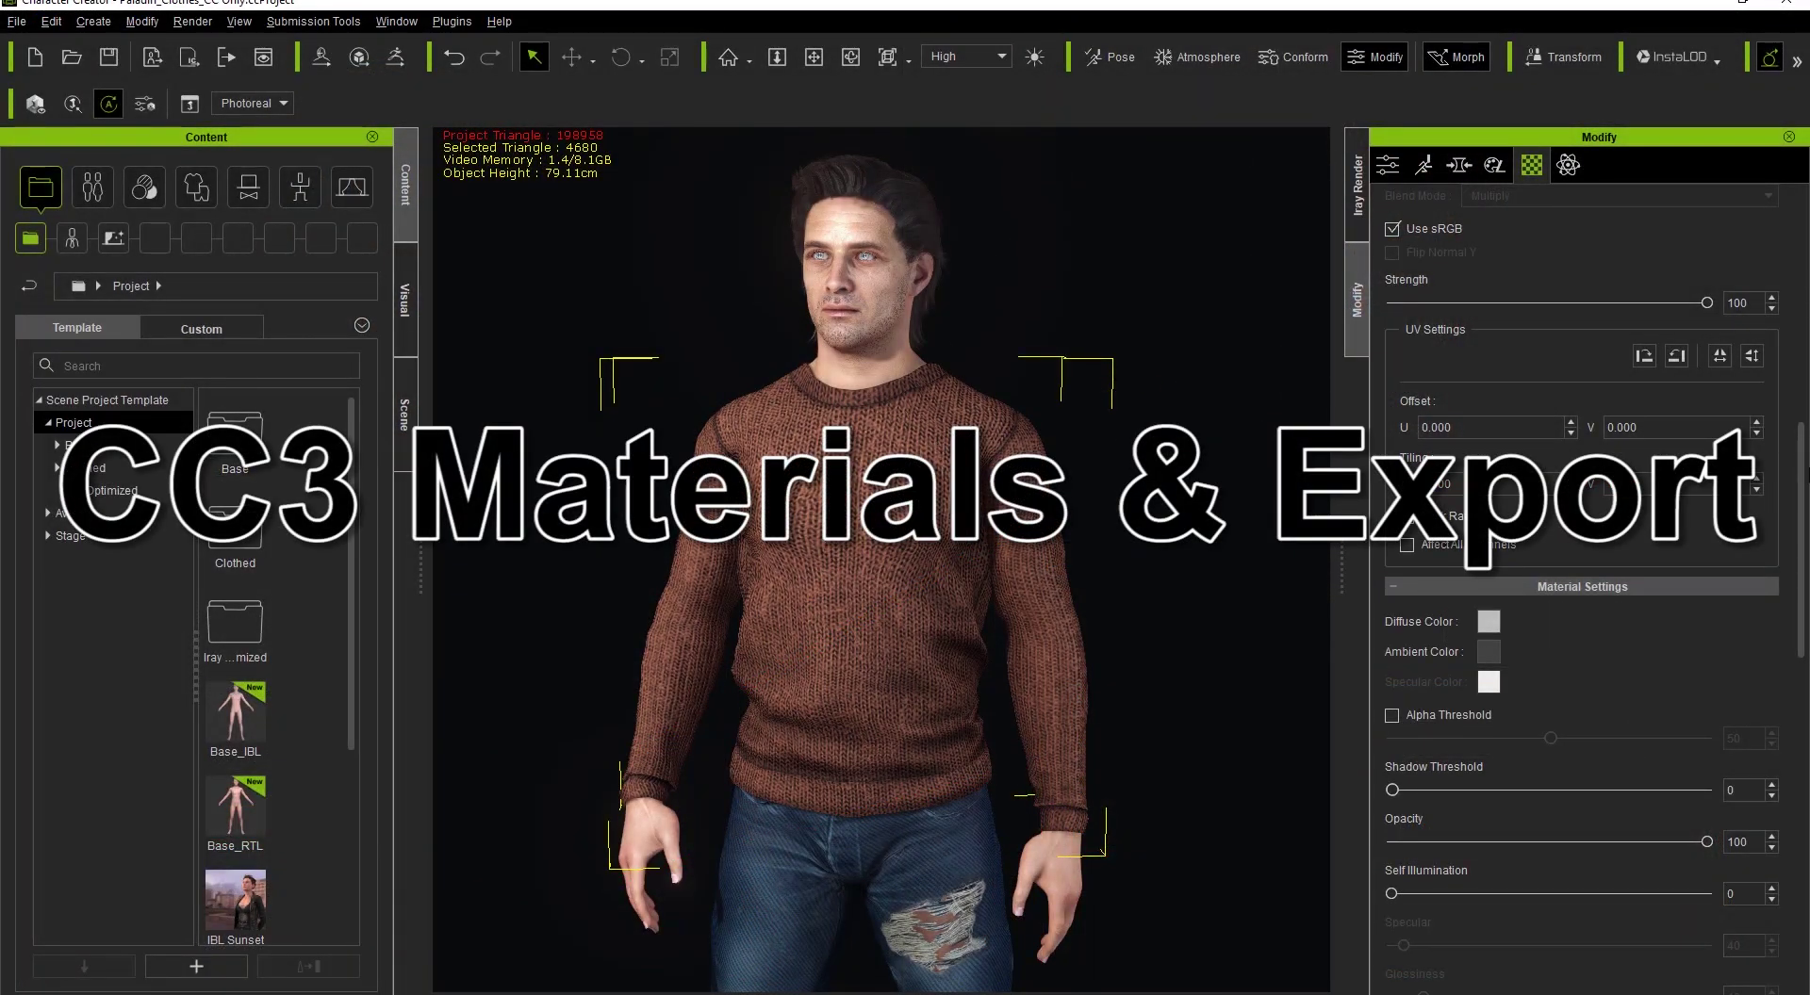
Set the sweater's Base Color texture strength to 75.
{"action": "left_click_drag", "start_coordinate": [1803, 481], "coordinate": [1803, 251]}
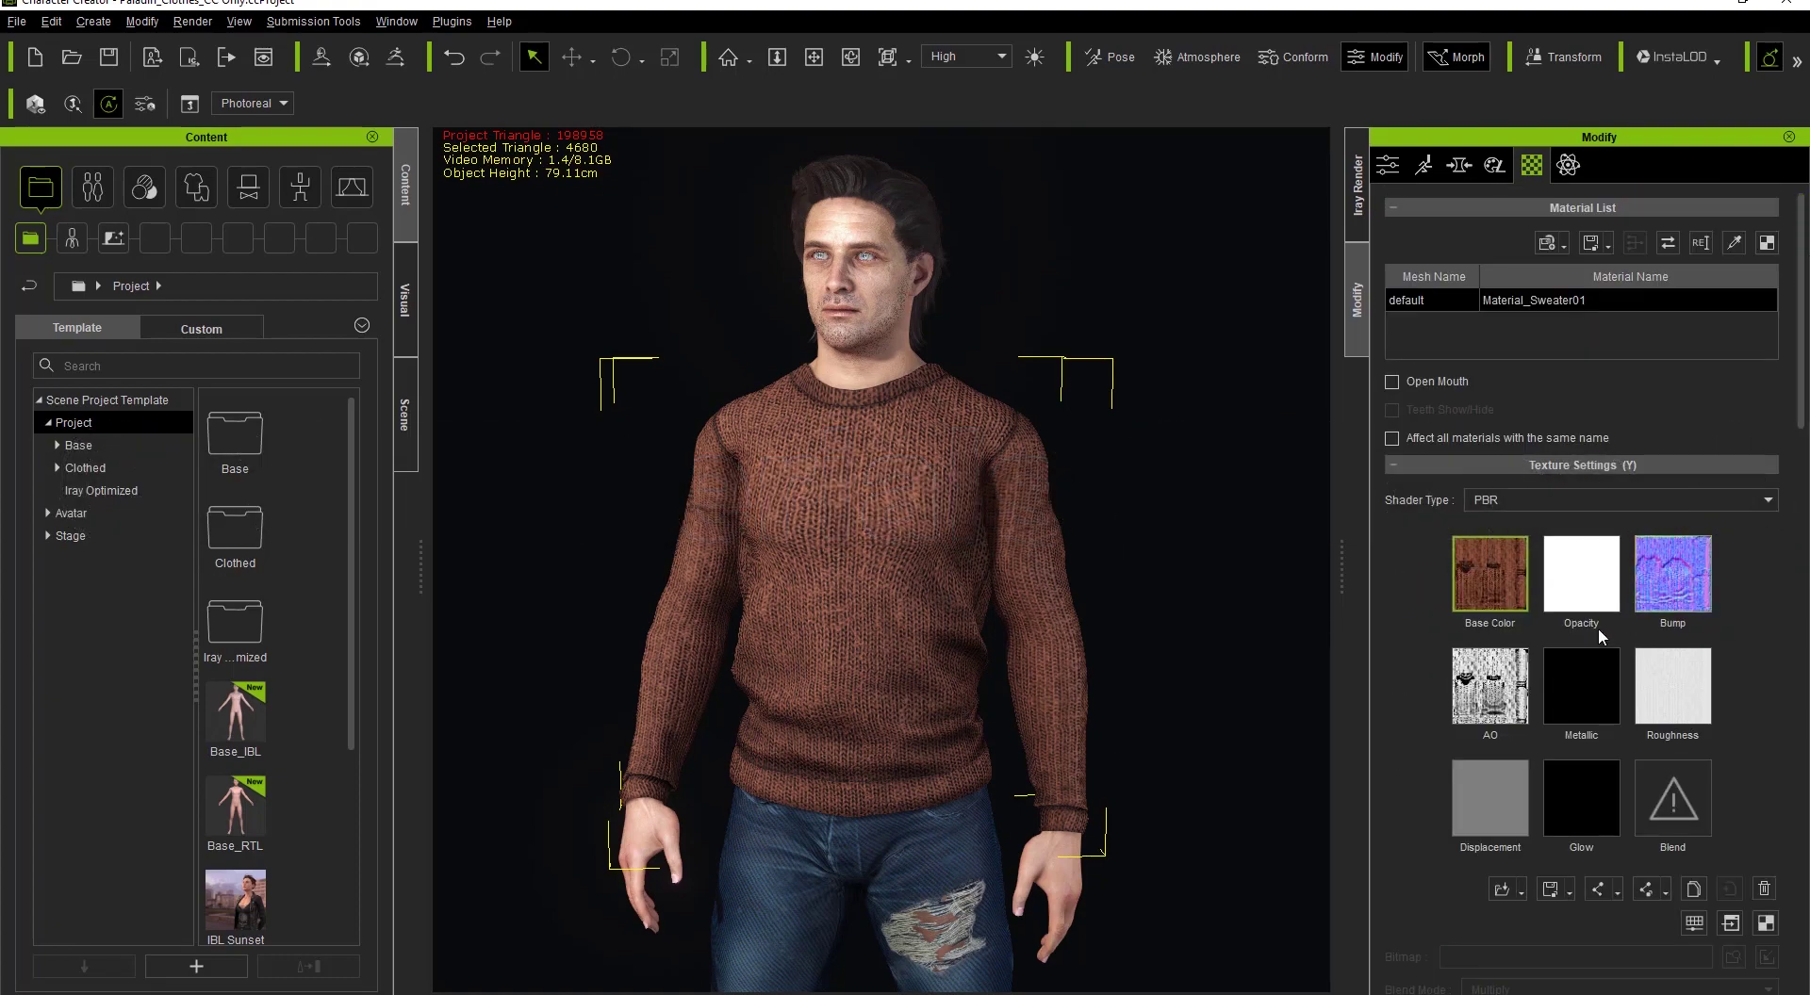
{"action": "left_click", "coordinate": [1490, 573]}
{"action": "left_click_drag", "start_coordinate": [1801, 417], "coordinate": [1802, 491]}
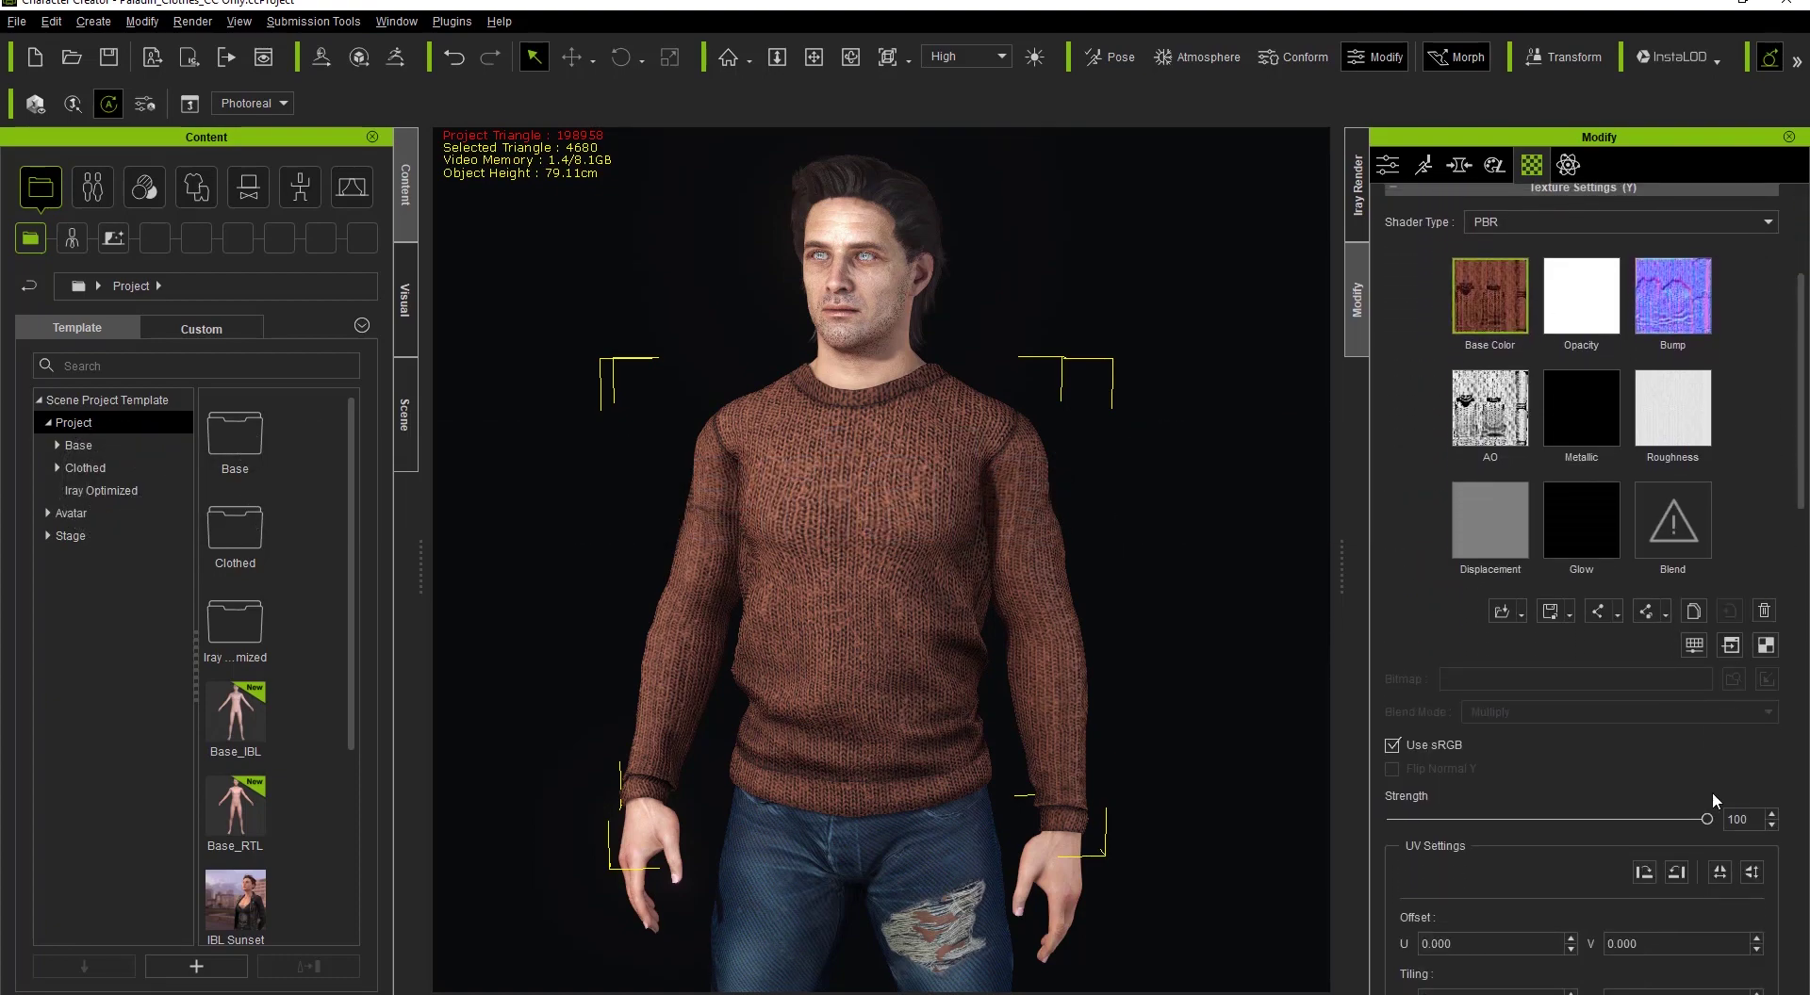
{"action": "double_click", "coordinate": [1753, 819]}
{"action": "key", "text": "Return"}
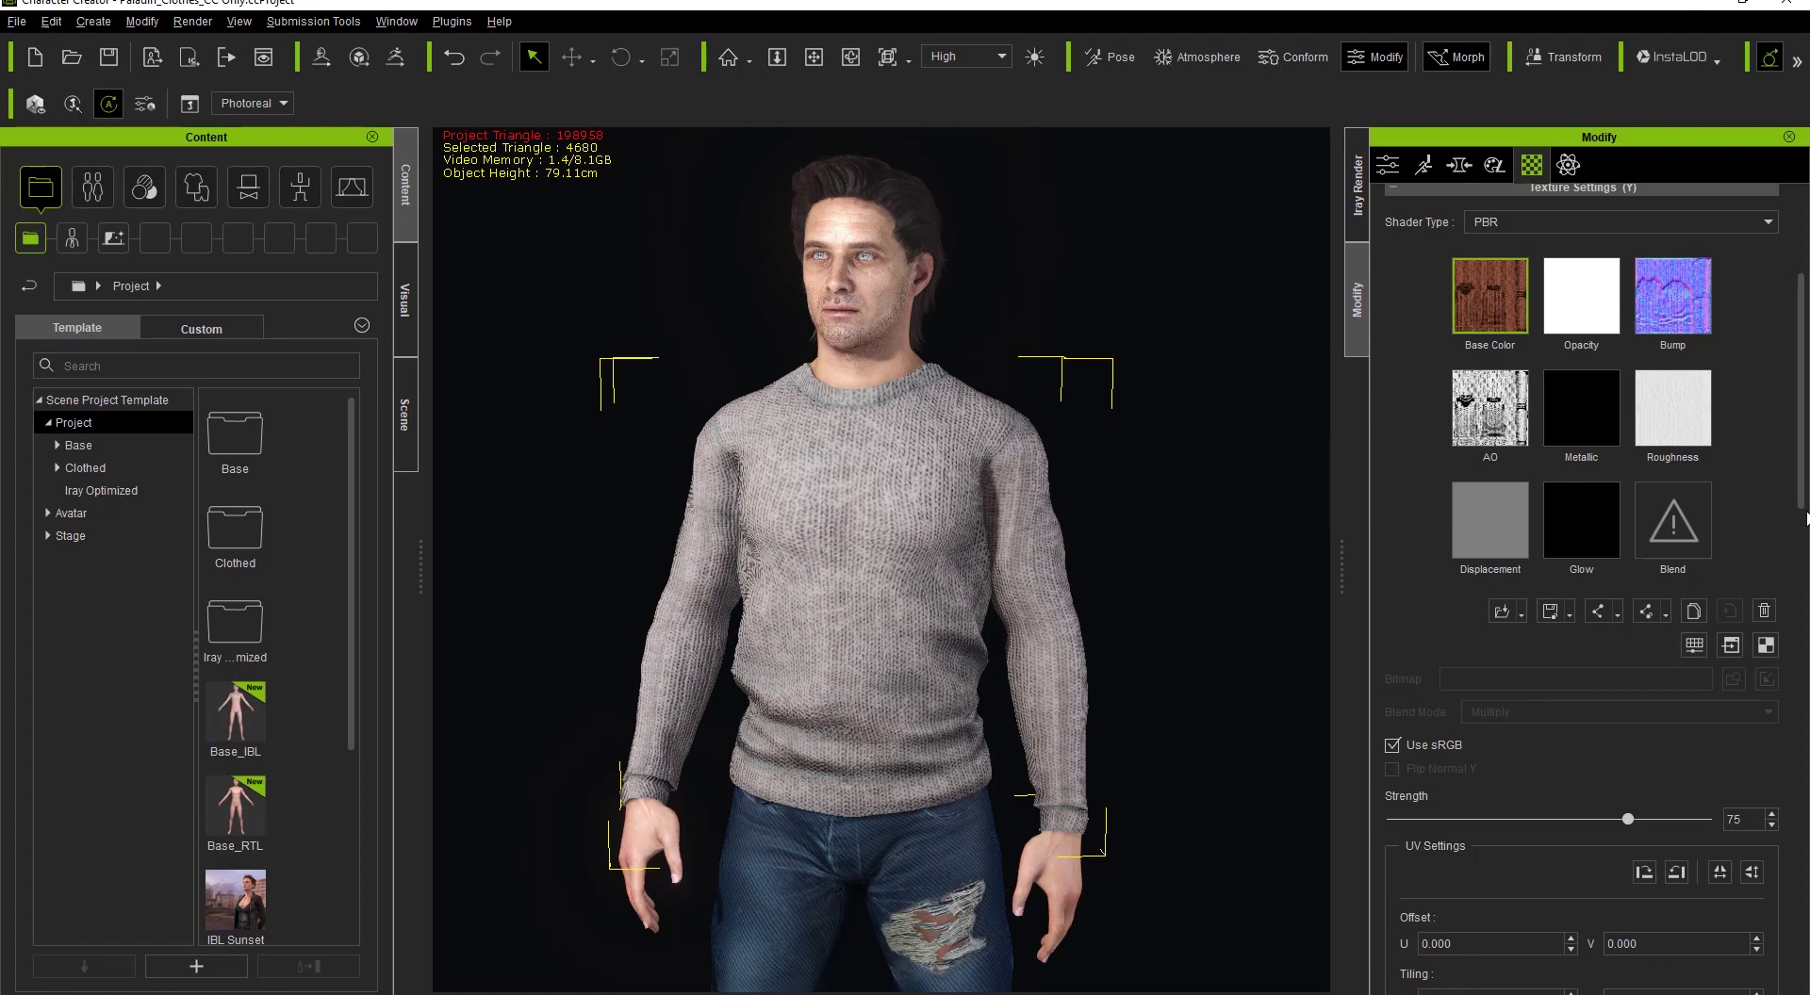
Tint the sweater's diffuse colour bright green using a colour sampled from the screen.
{"action": "left_click_drag", "start_coordinate": [1805, 485], "coordinate": [1805, 619]}
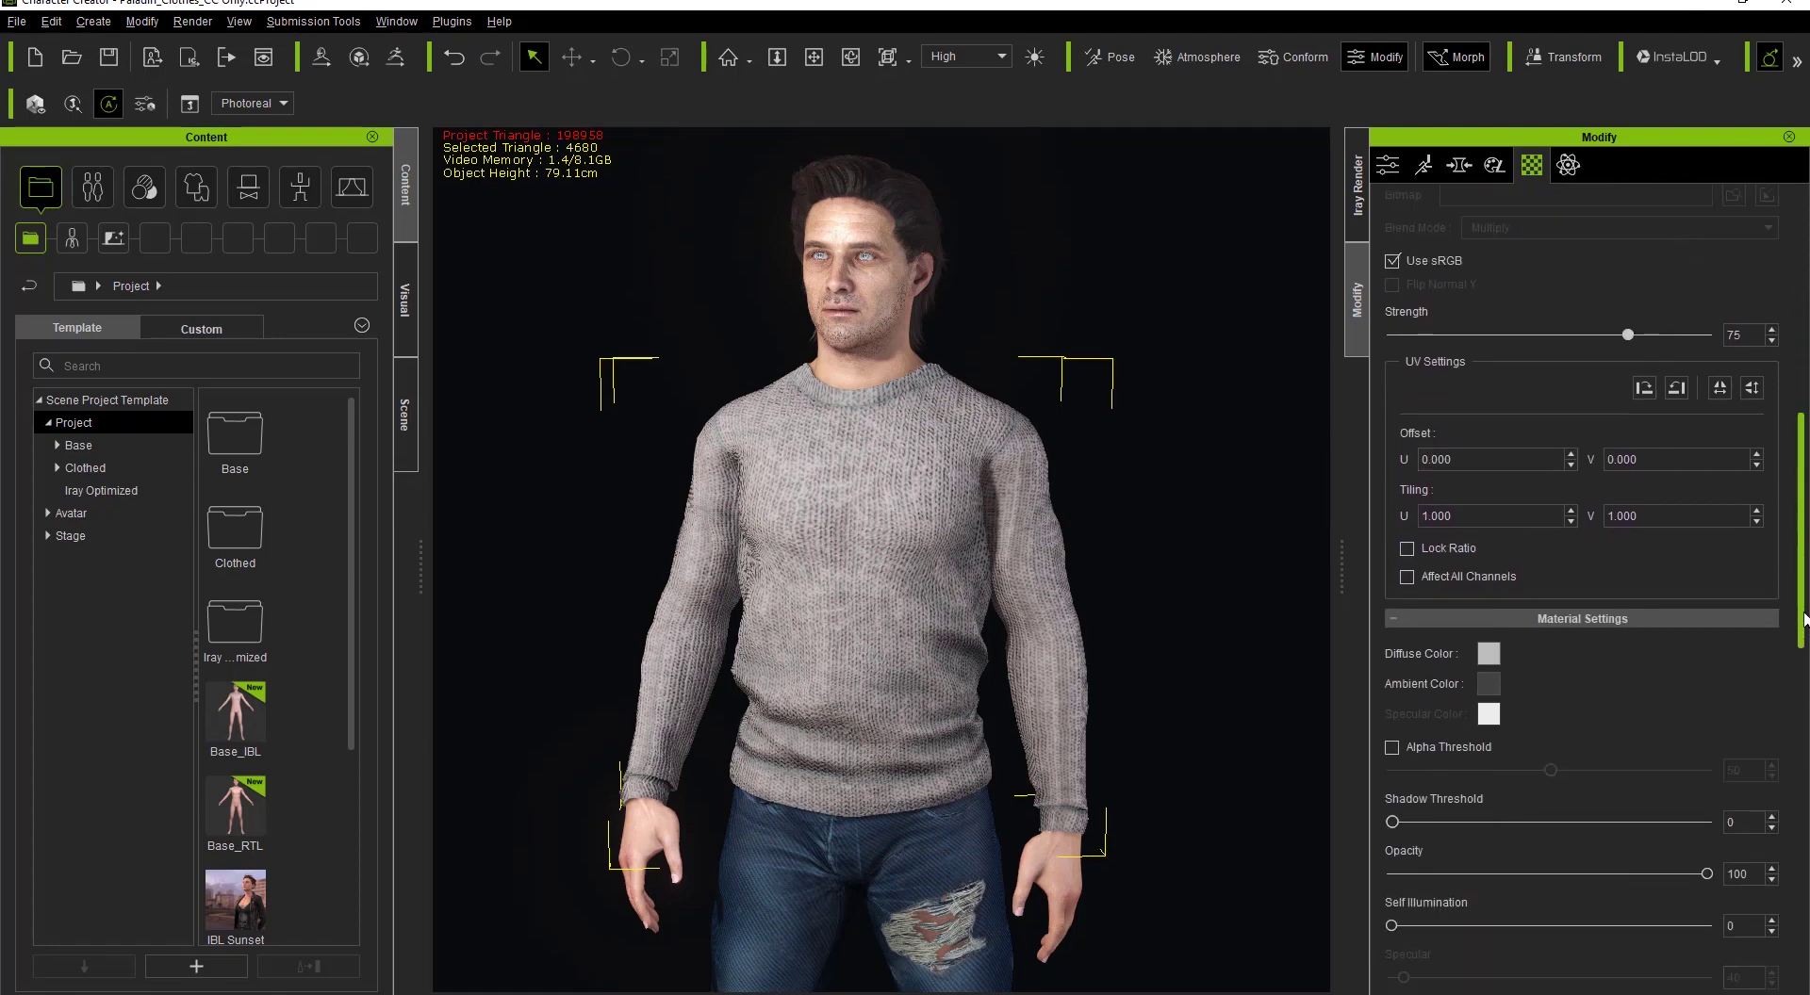
{"action": "left_click", "coordinate": [1494, 657]}
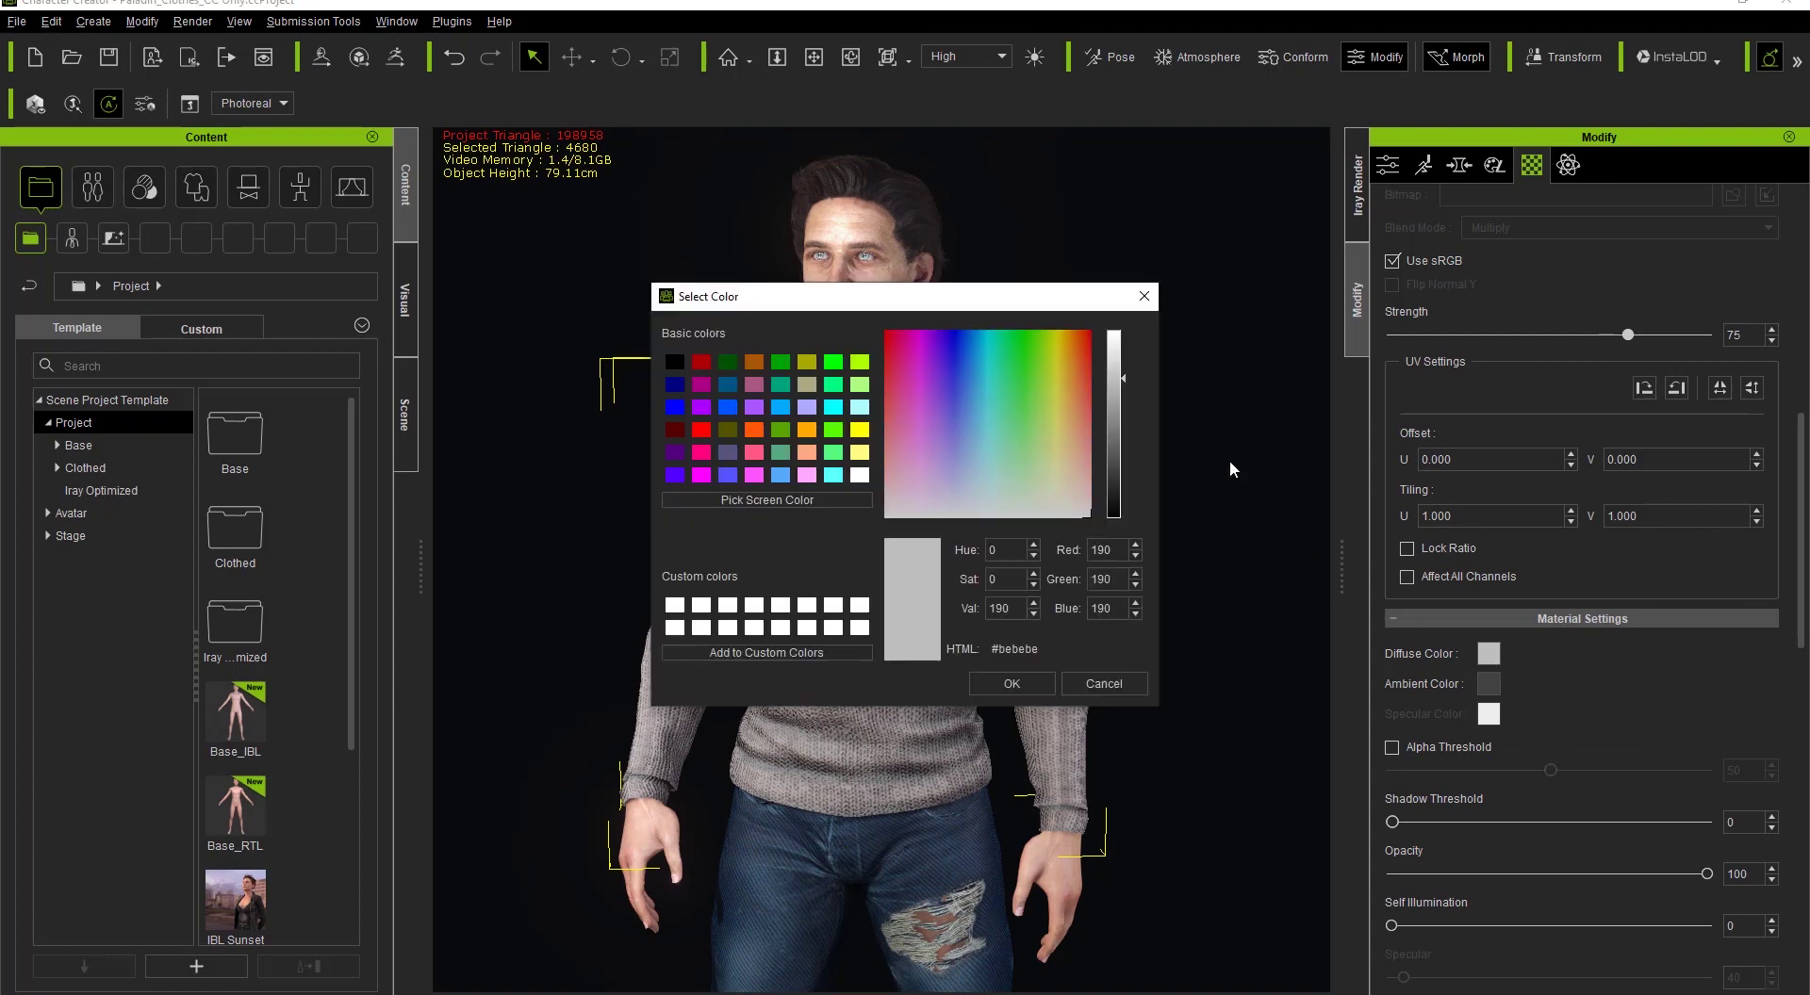
{"action": "left_click", "coordinate": [744, 501]}
{"action": "left_click", "coordinate": [1461, 138]}
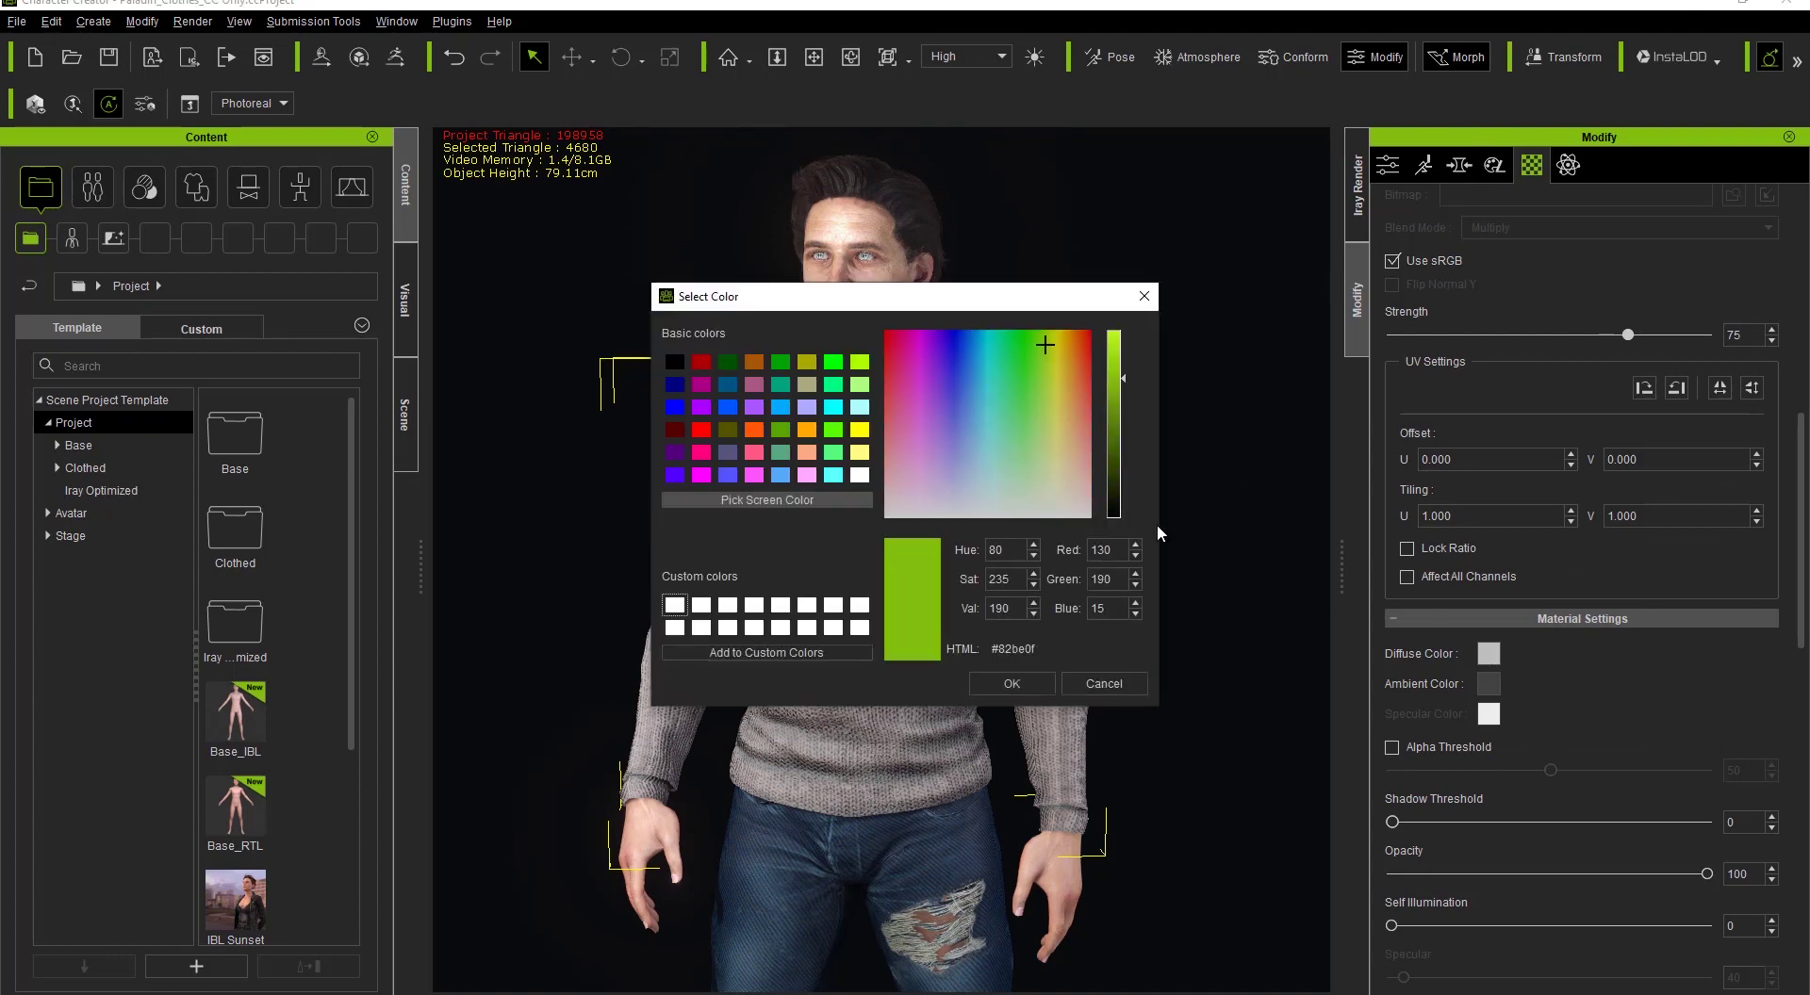
{"action": "left_click", "coordinate": [1031, 682]}
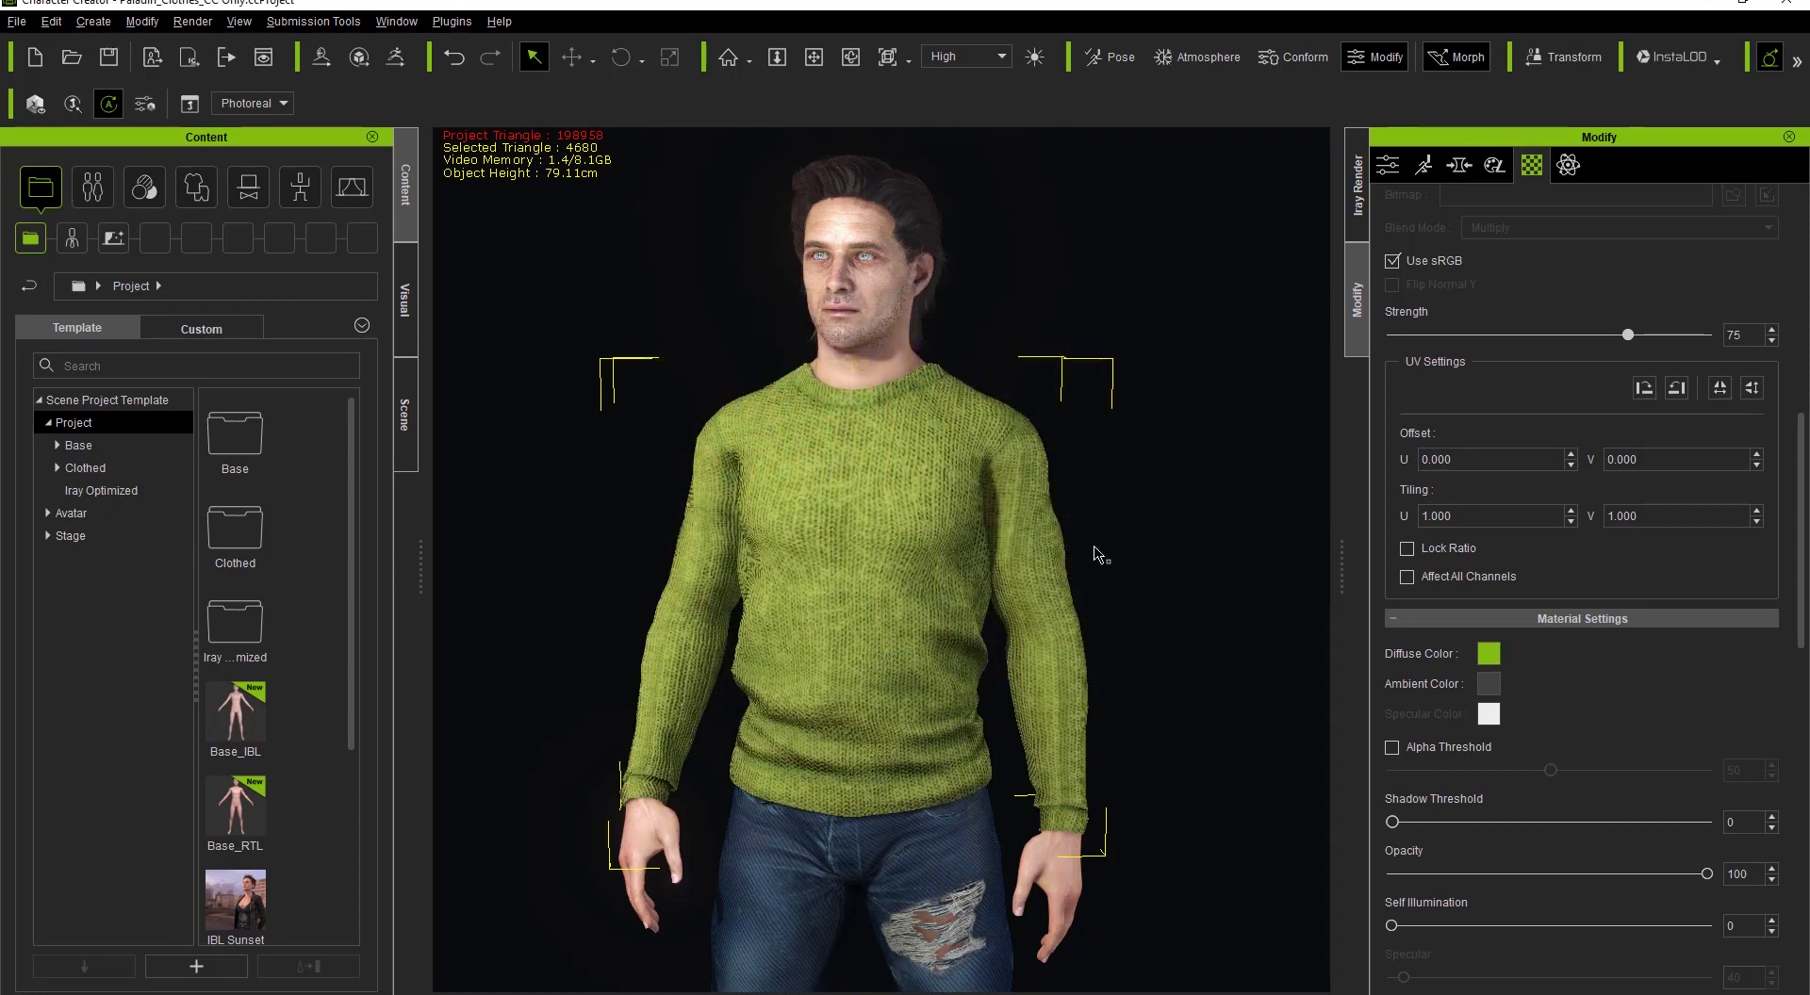
{"action": "middle_click_drag", "start_coordinate": [1087, 537], "coordinate": [933, 637]}
{"action": "scroll", "coordinate": [1061, 606], "scroll_direction": "up", "scroll_amount": 3}
Change the sweater's diffuse tint to neutral grey #bebebe, removing the green.
{"action": "left_click", "coordinate": [1487, 654]}
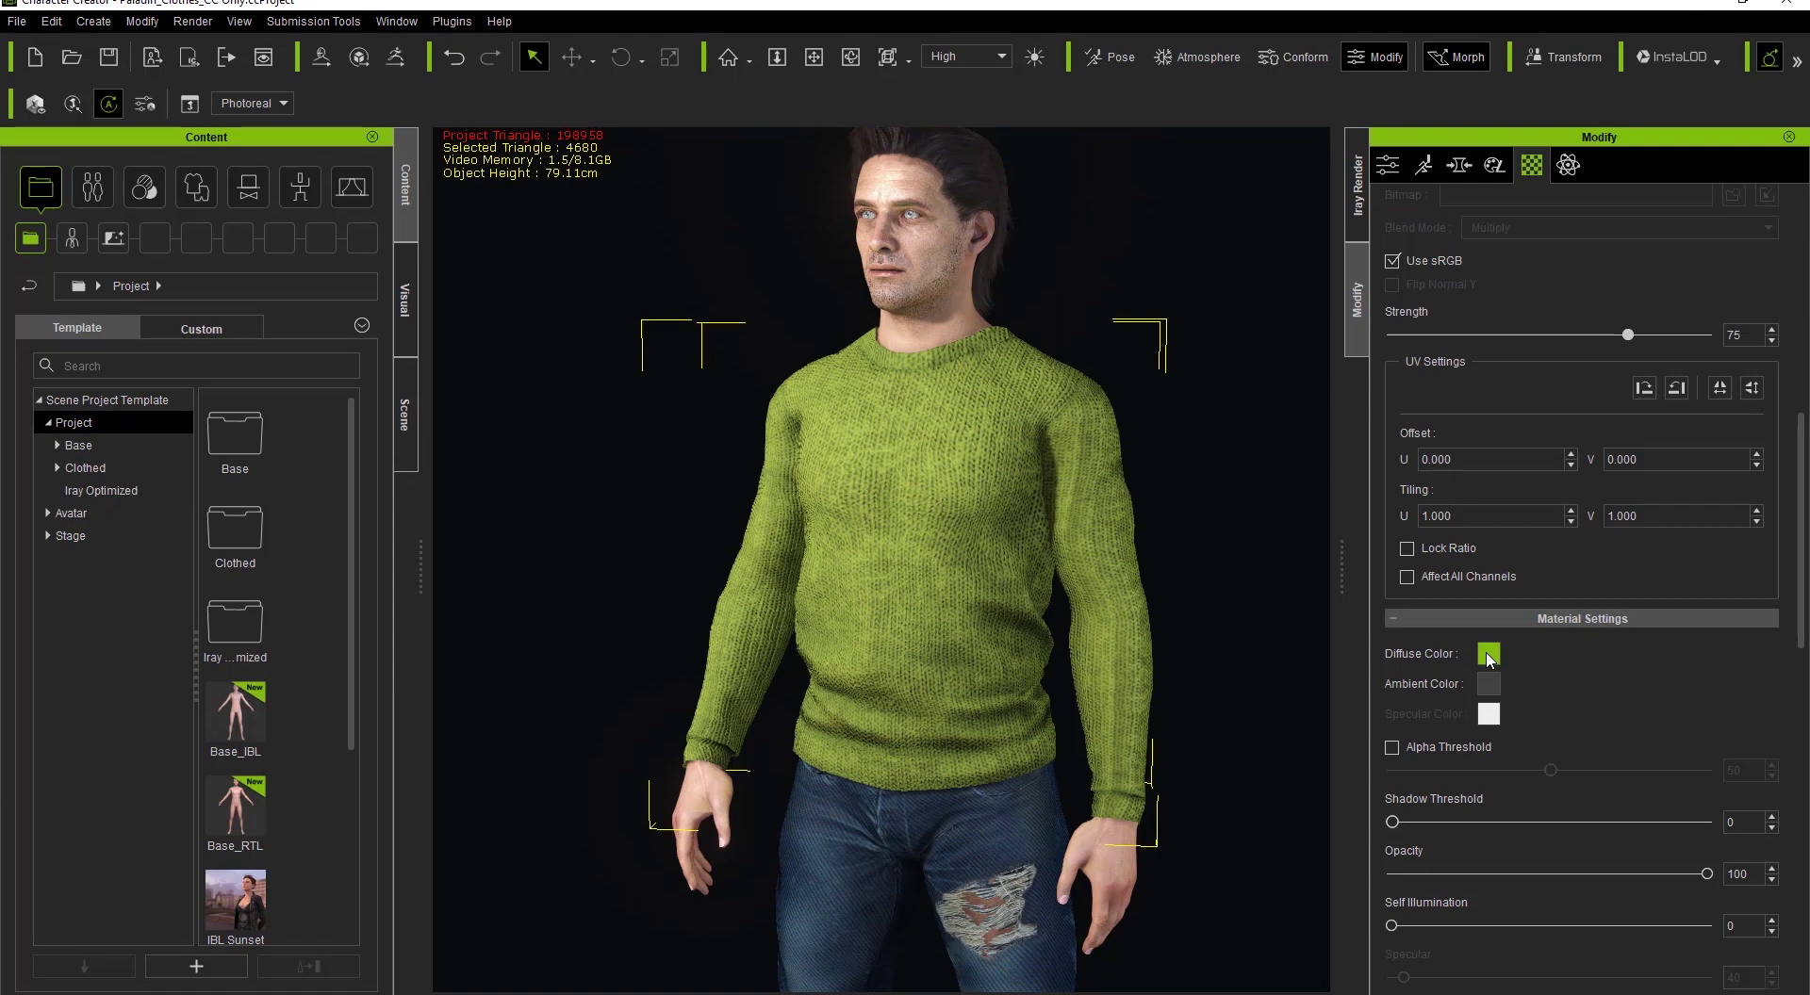
{"action": "left_click", "coordinate": [1488, 655]}
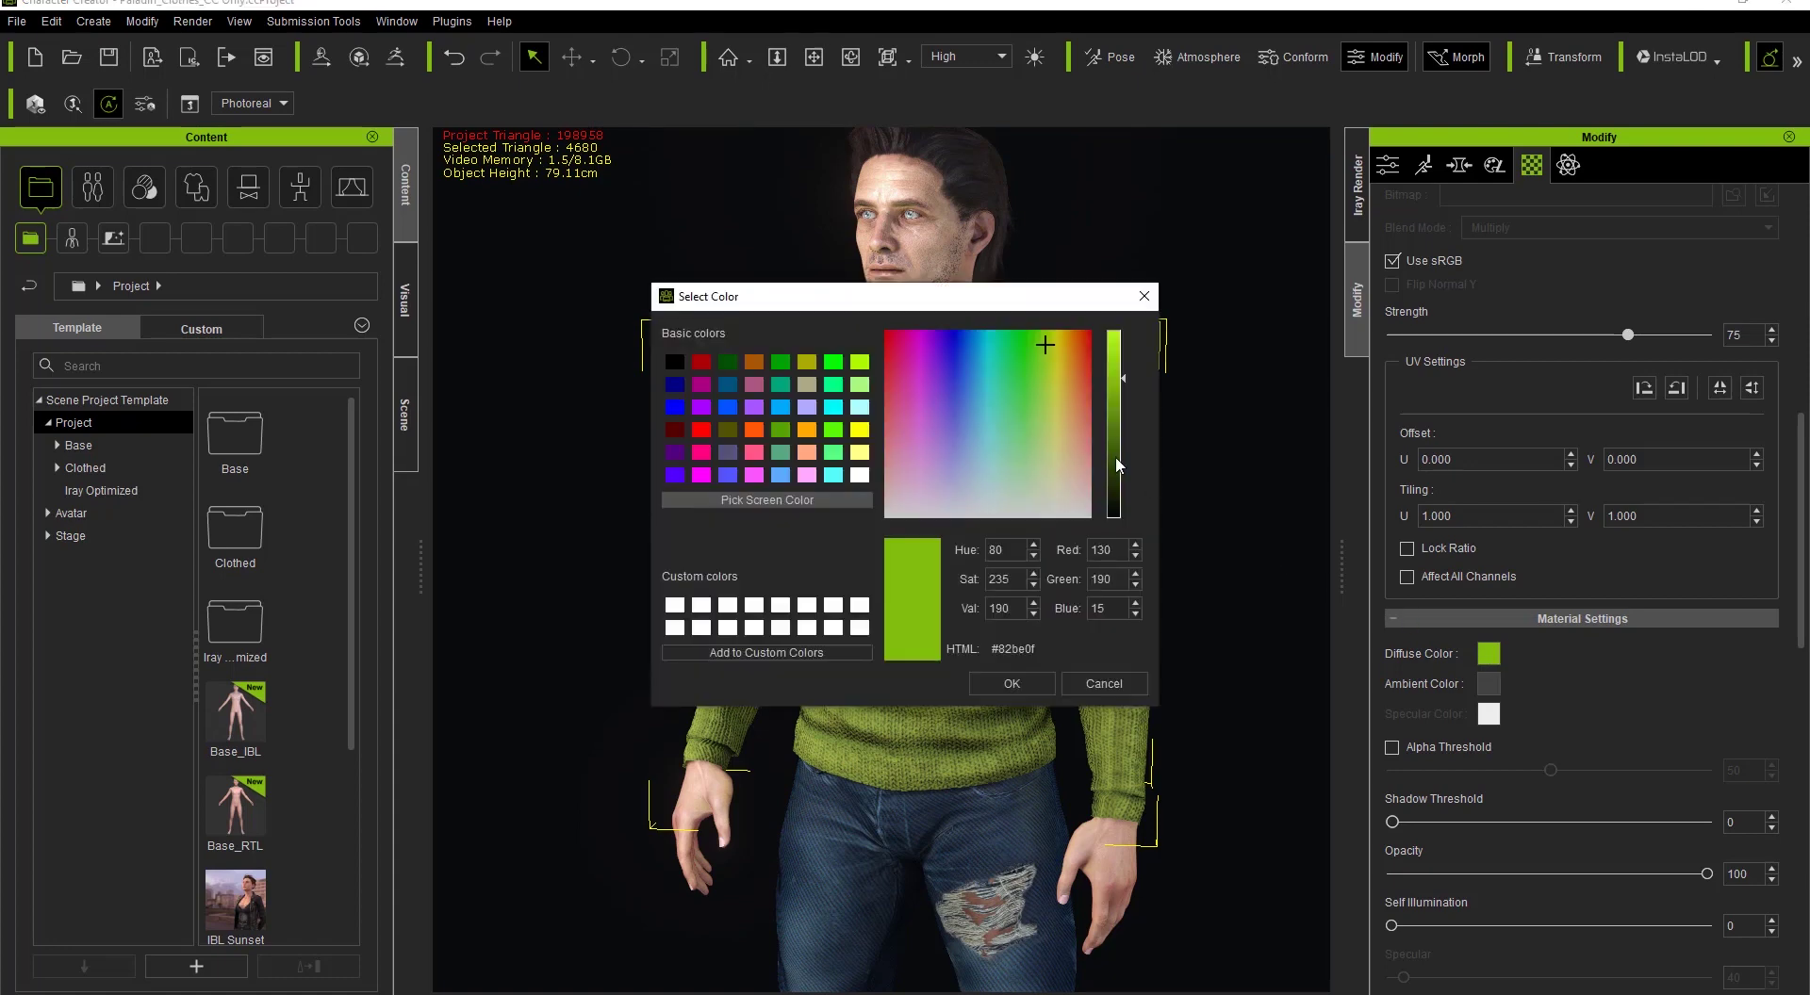
{"action": "left_click_drag", "start_coordinate": [1037, 459], "coordinate": [1174, 645]}
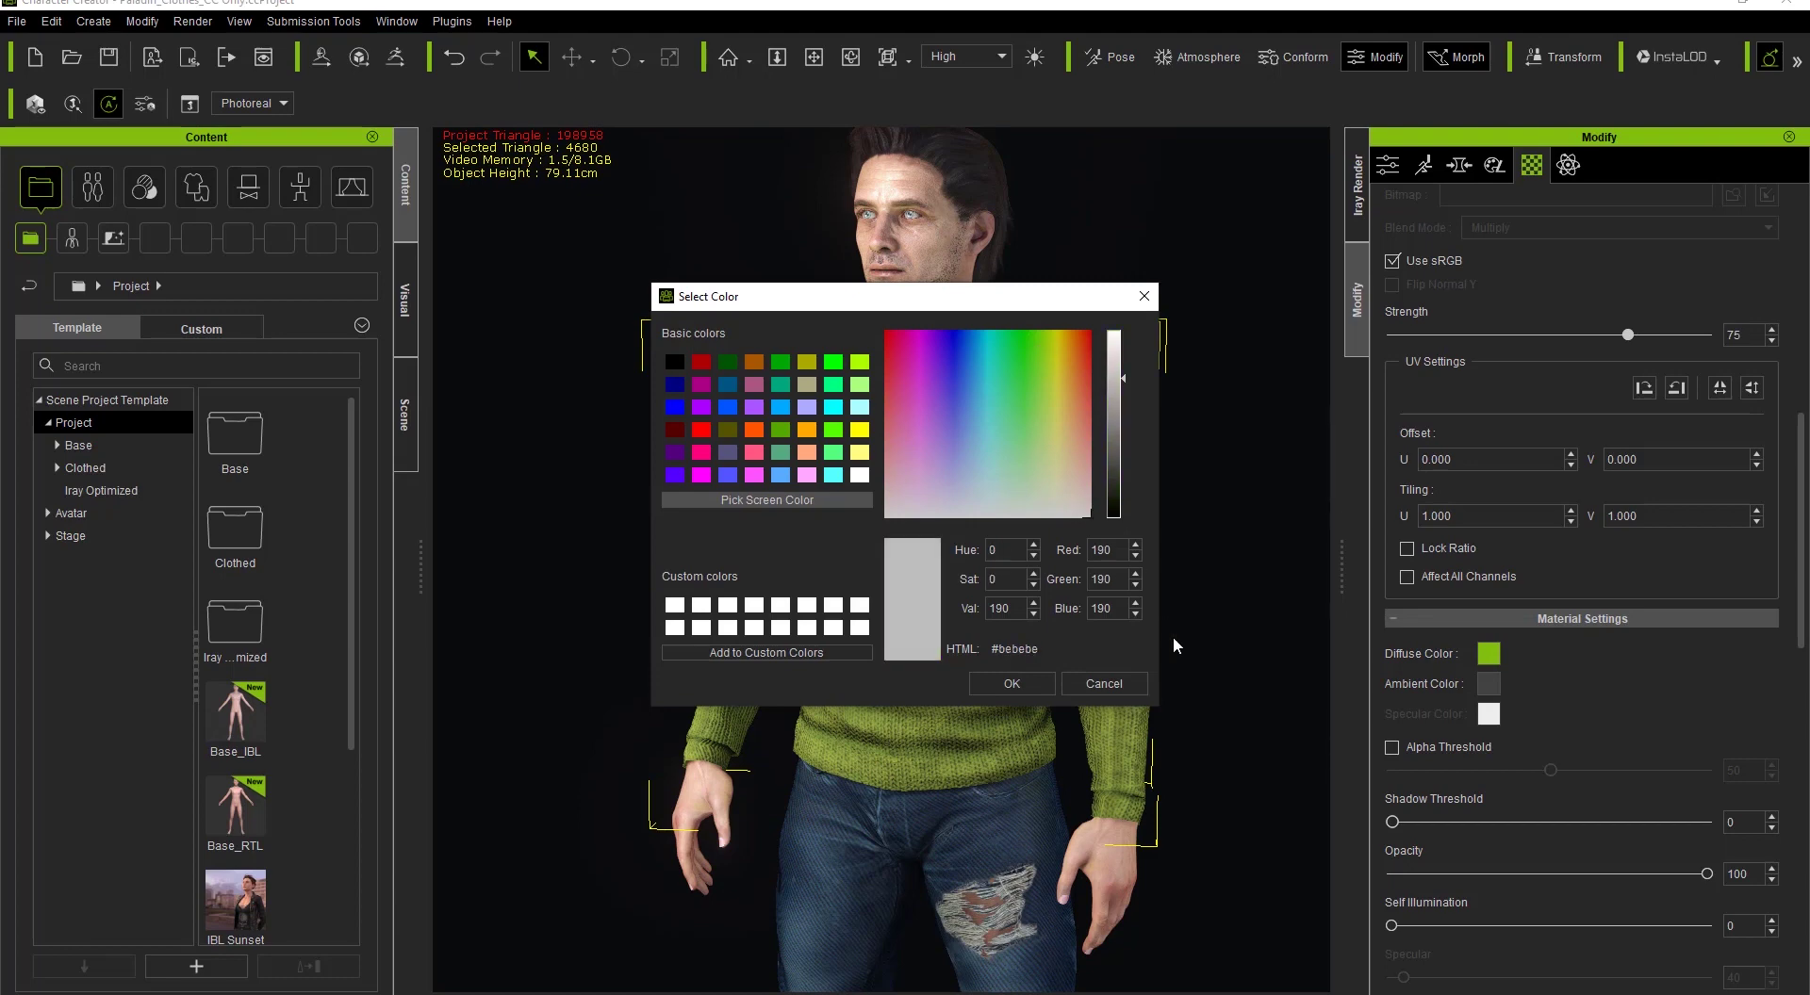
{"action": "left_click", "coordinate": [1010, 684]}
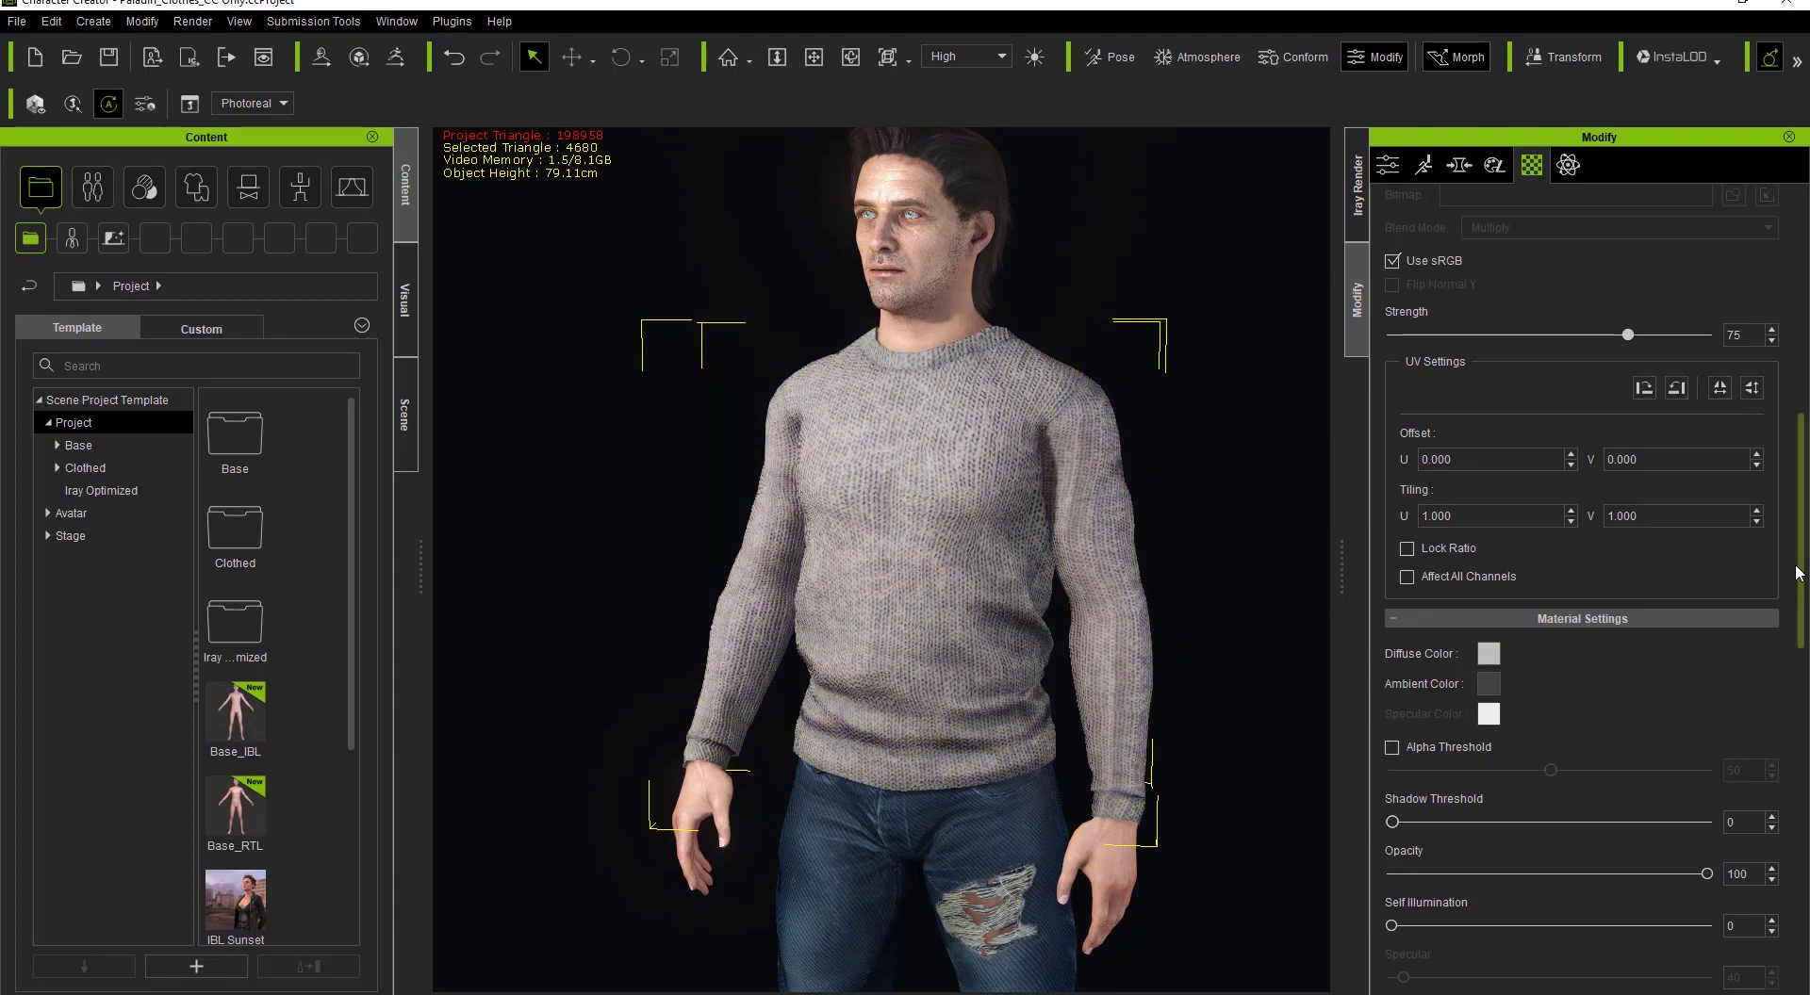
Drag the Base Color strength slider back up to 100.
{"action": "scroll", "coordinate": [1802, 539], "scroll_direction": "up", "scroll_amount": 4}
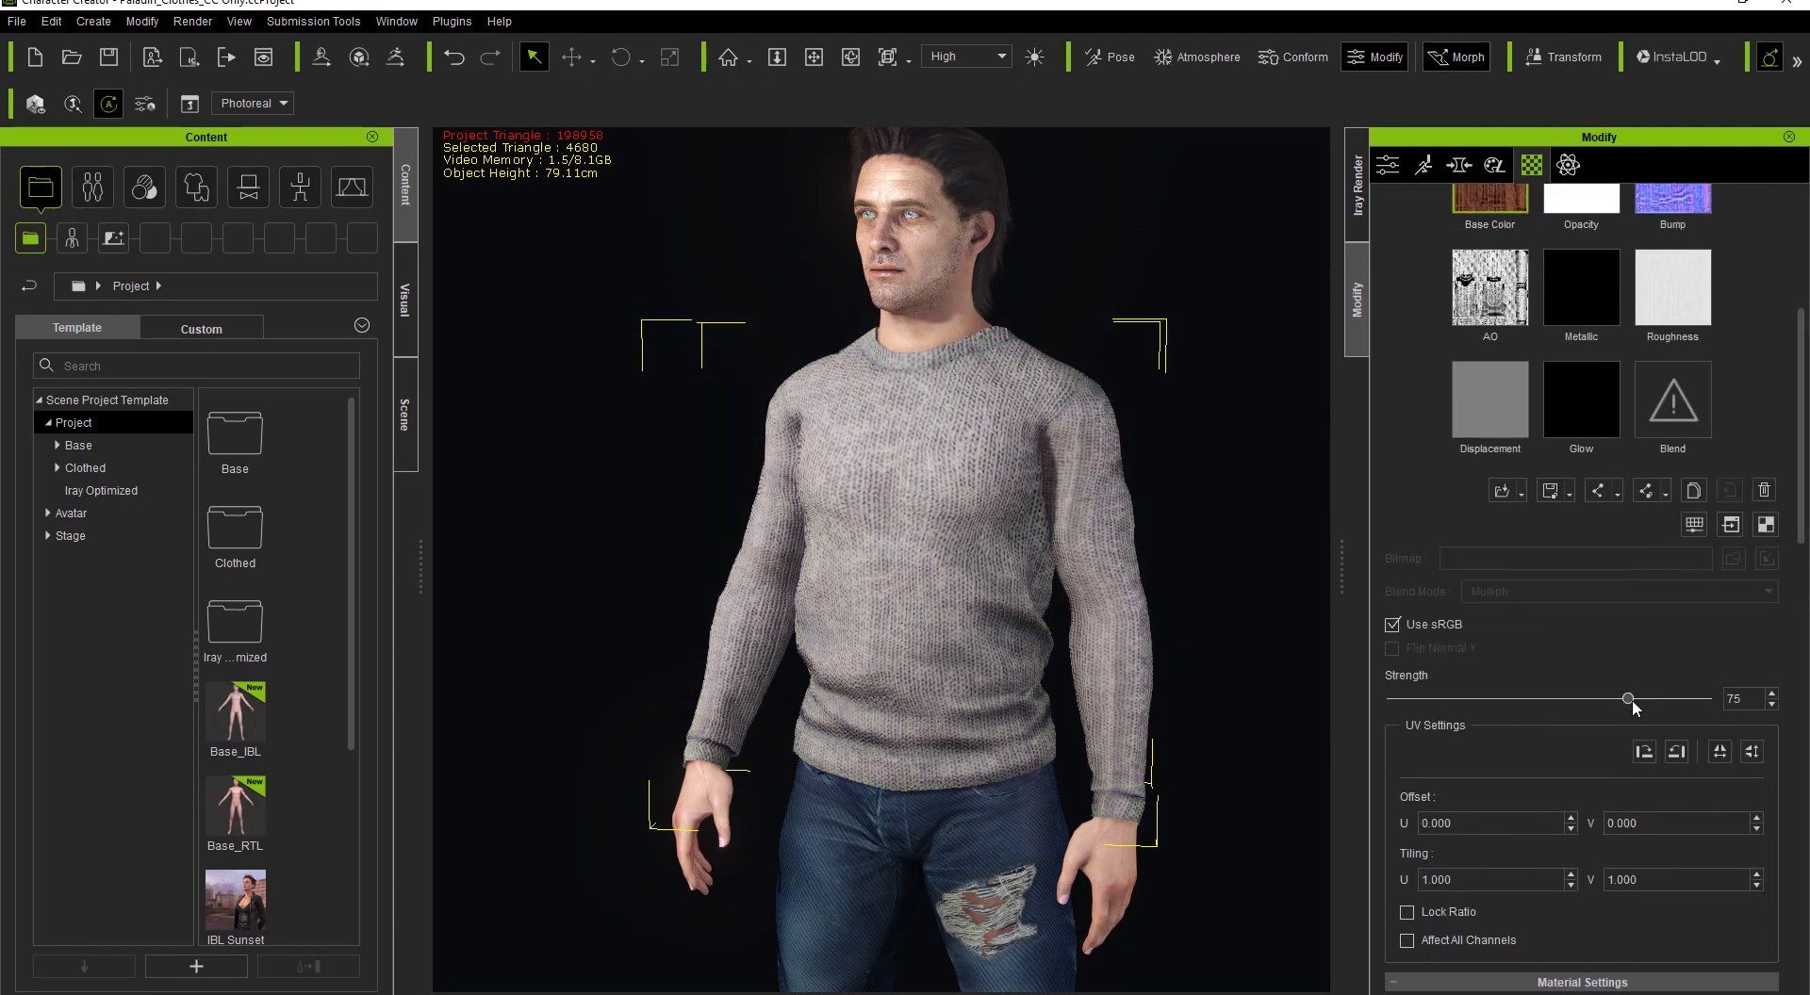
{"action": "left_click_drag", "start_coordinate": [1628, 699], "coordinate": [1749, 707]}
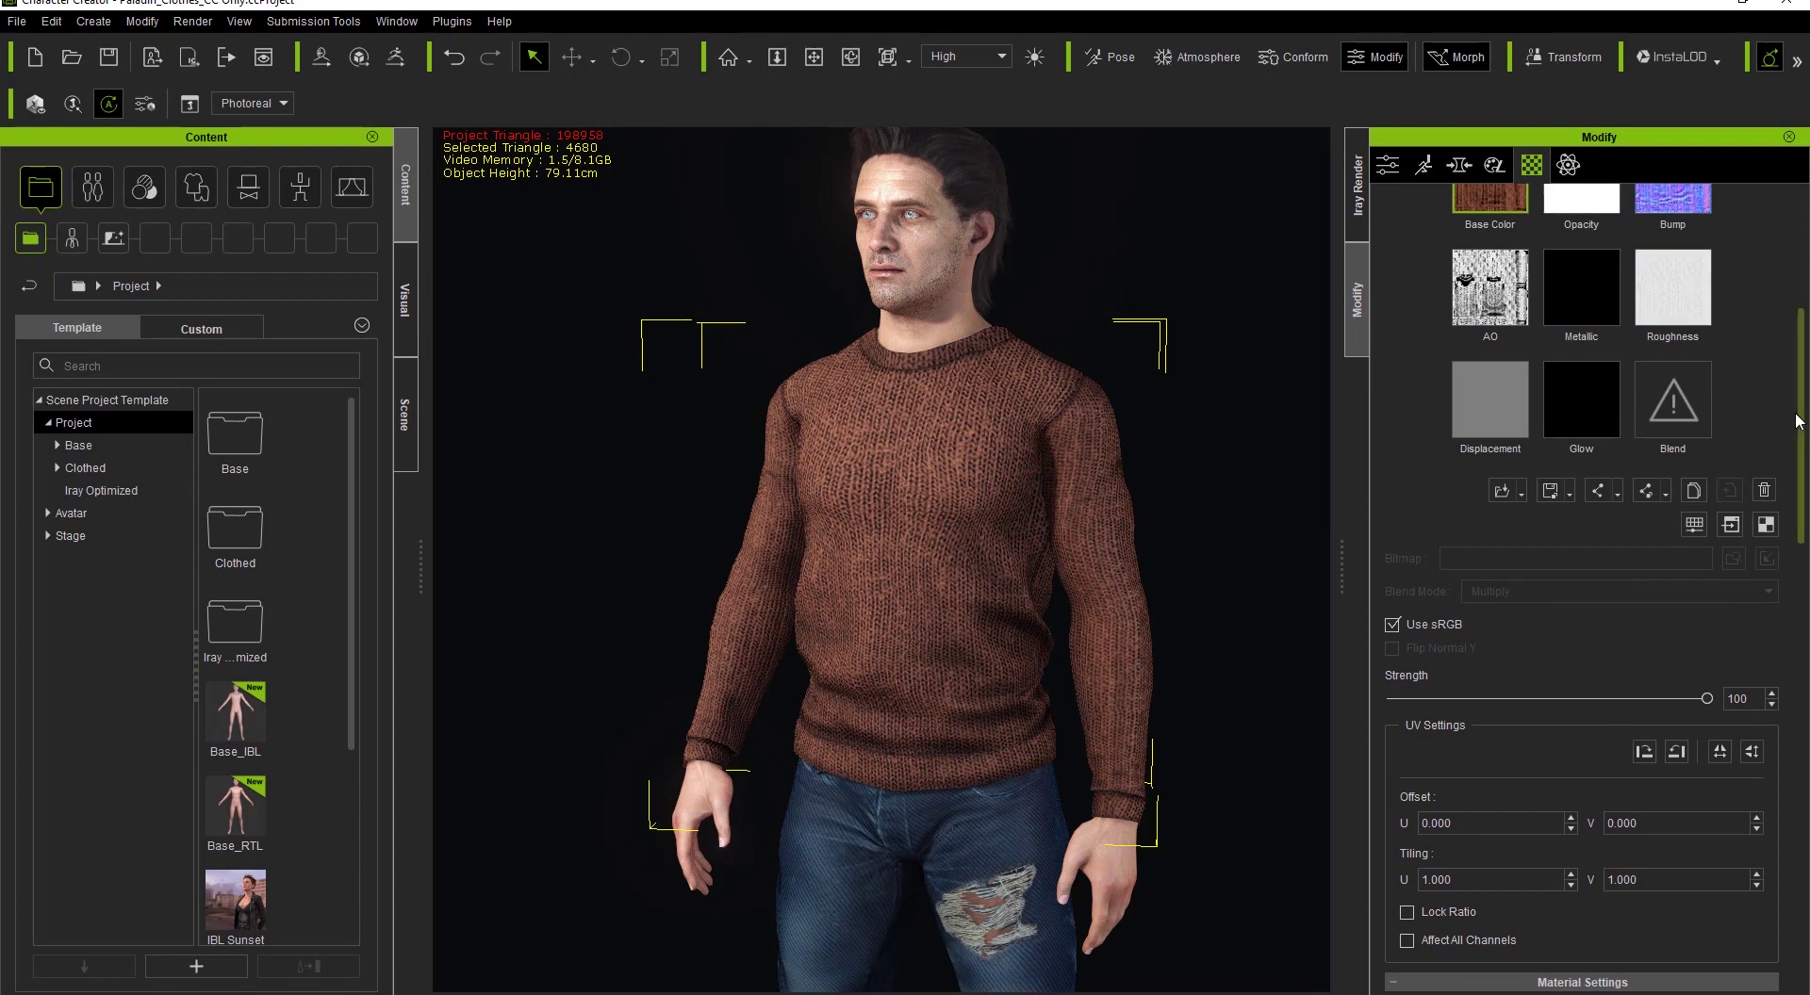
{"action": "scroll", "coordinate": [1801, 452], "scroll_direction": "down", "scroll_amount": 1}
{"action": "right_click_drag", "start_coordinate": [865, 597], "coordinate": [903, 598]}
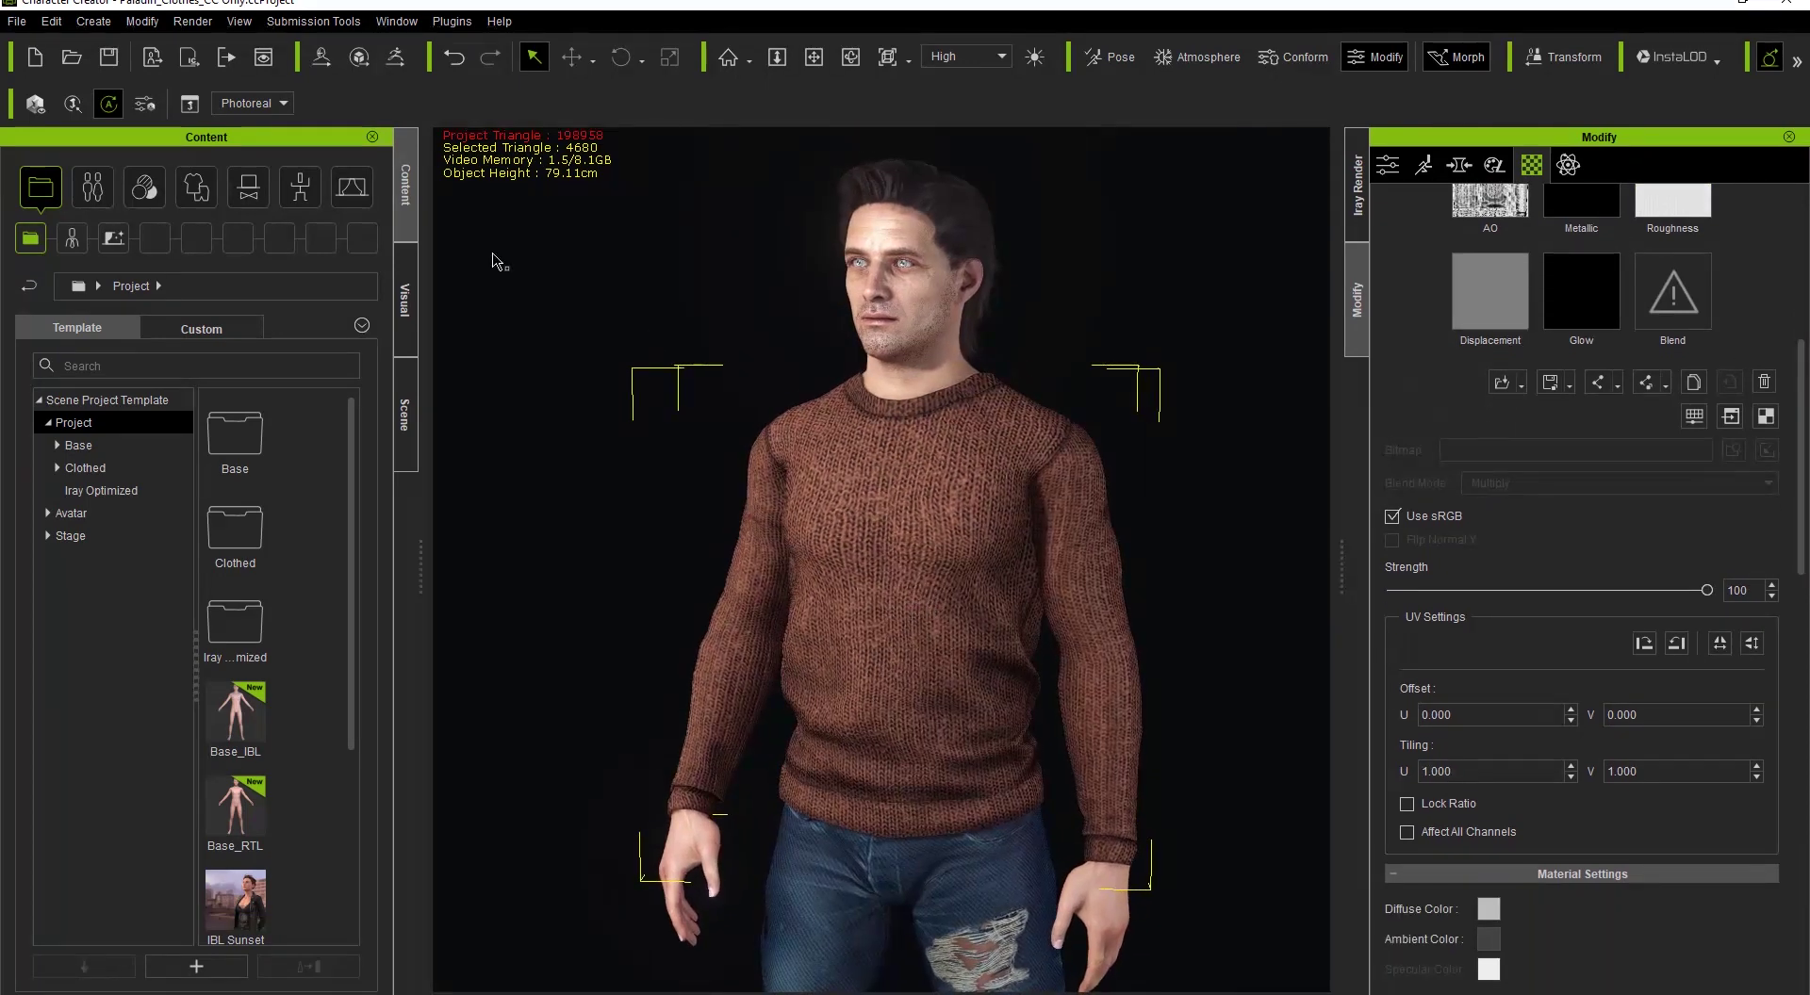
Export the clothed character to FBX with Unreal as the target tool preset.
{"action": "left_click", "coordinate": [17, 21]}
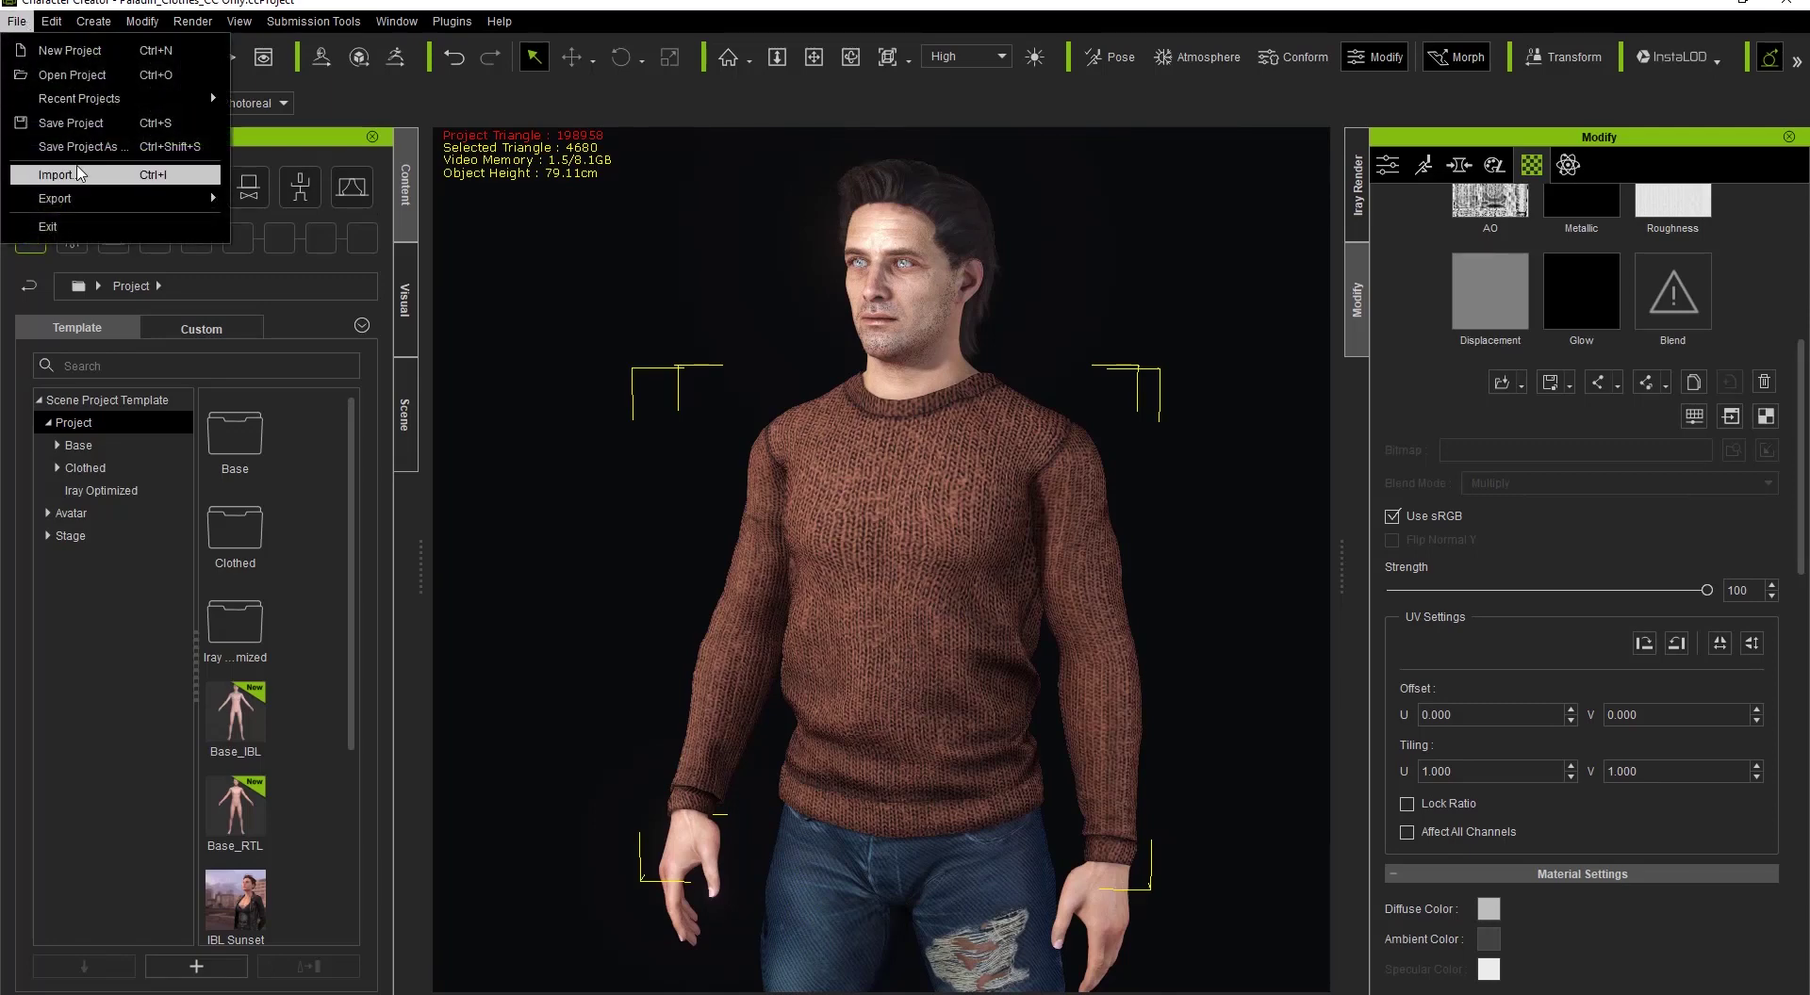
{"action": "mouse_move", "coordinate": [82, 200]}
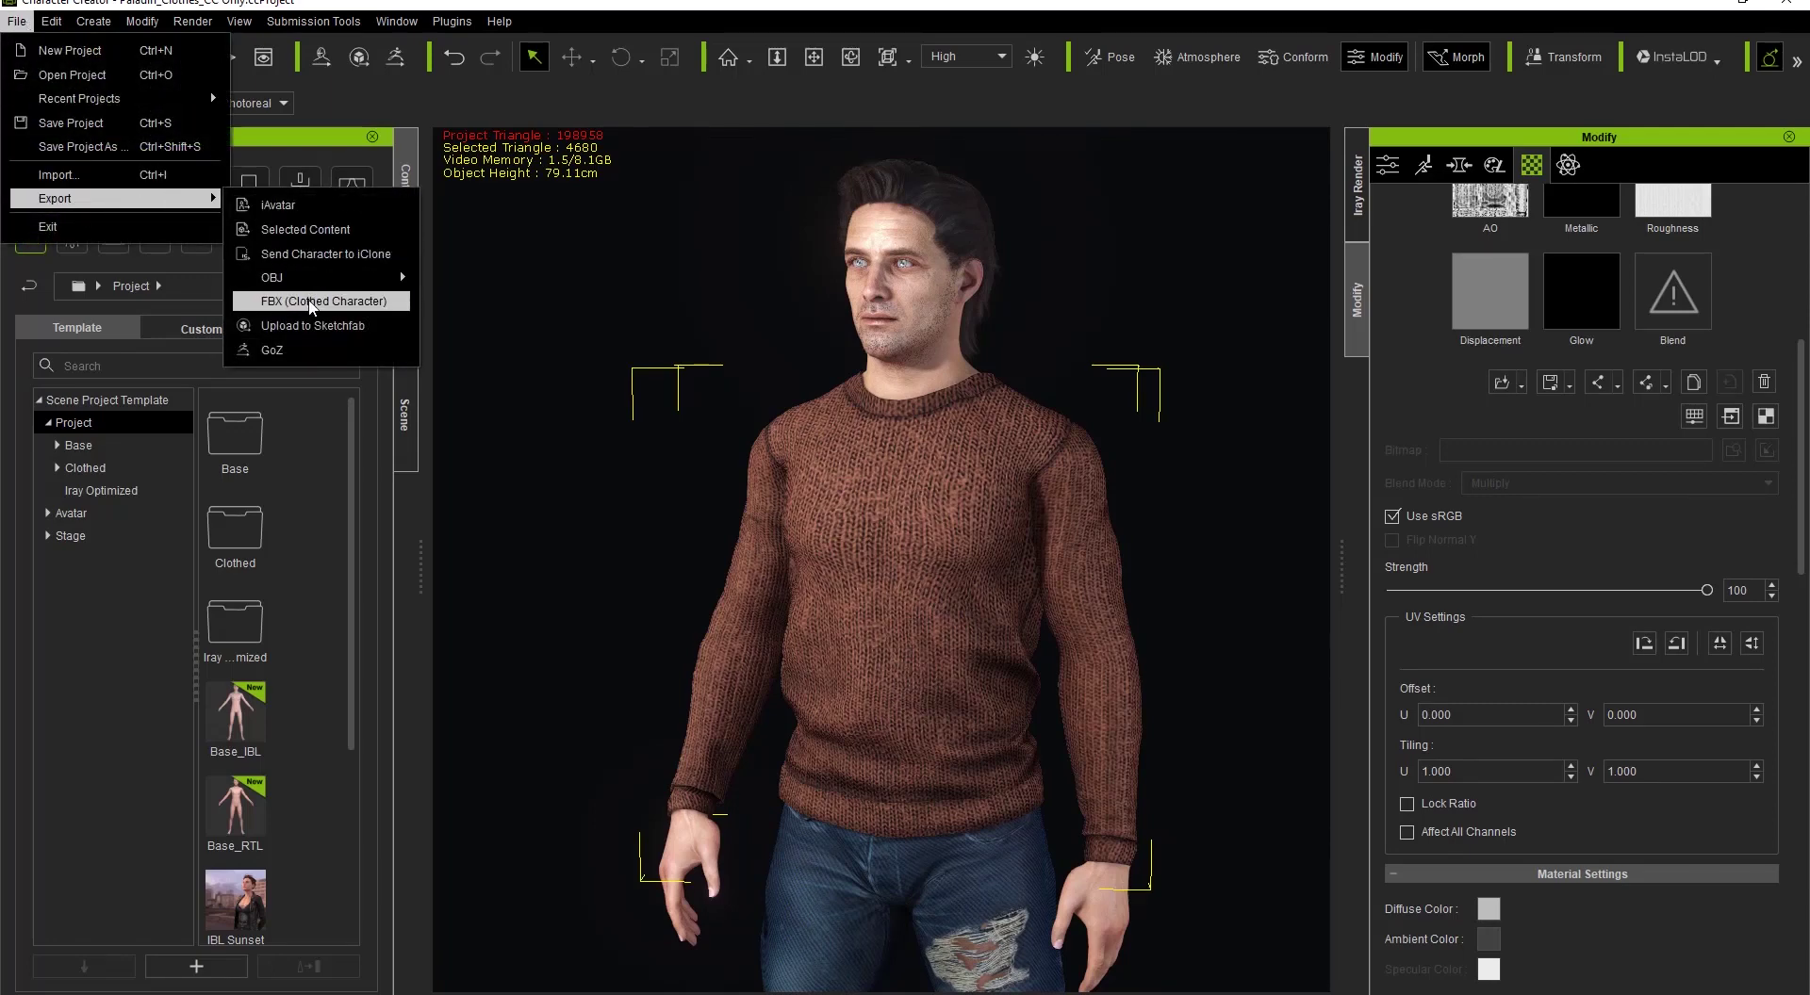
{"action": "left_click", "coordinate": [310, 301]}
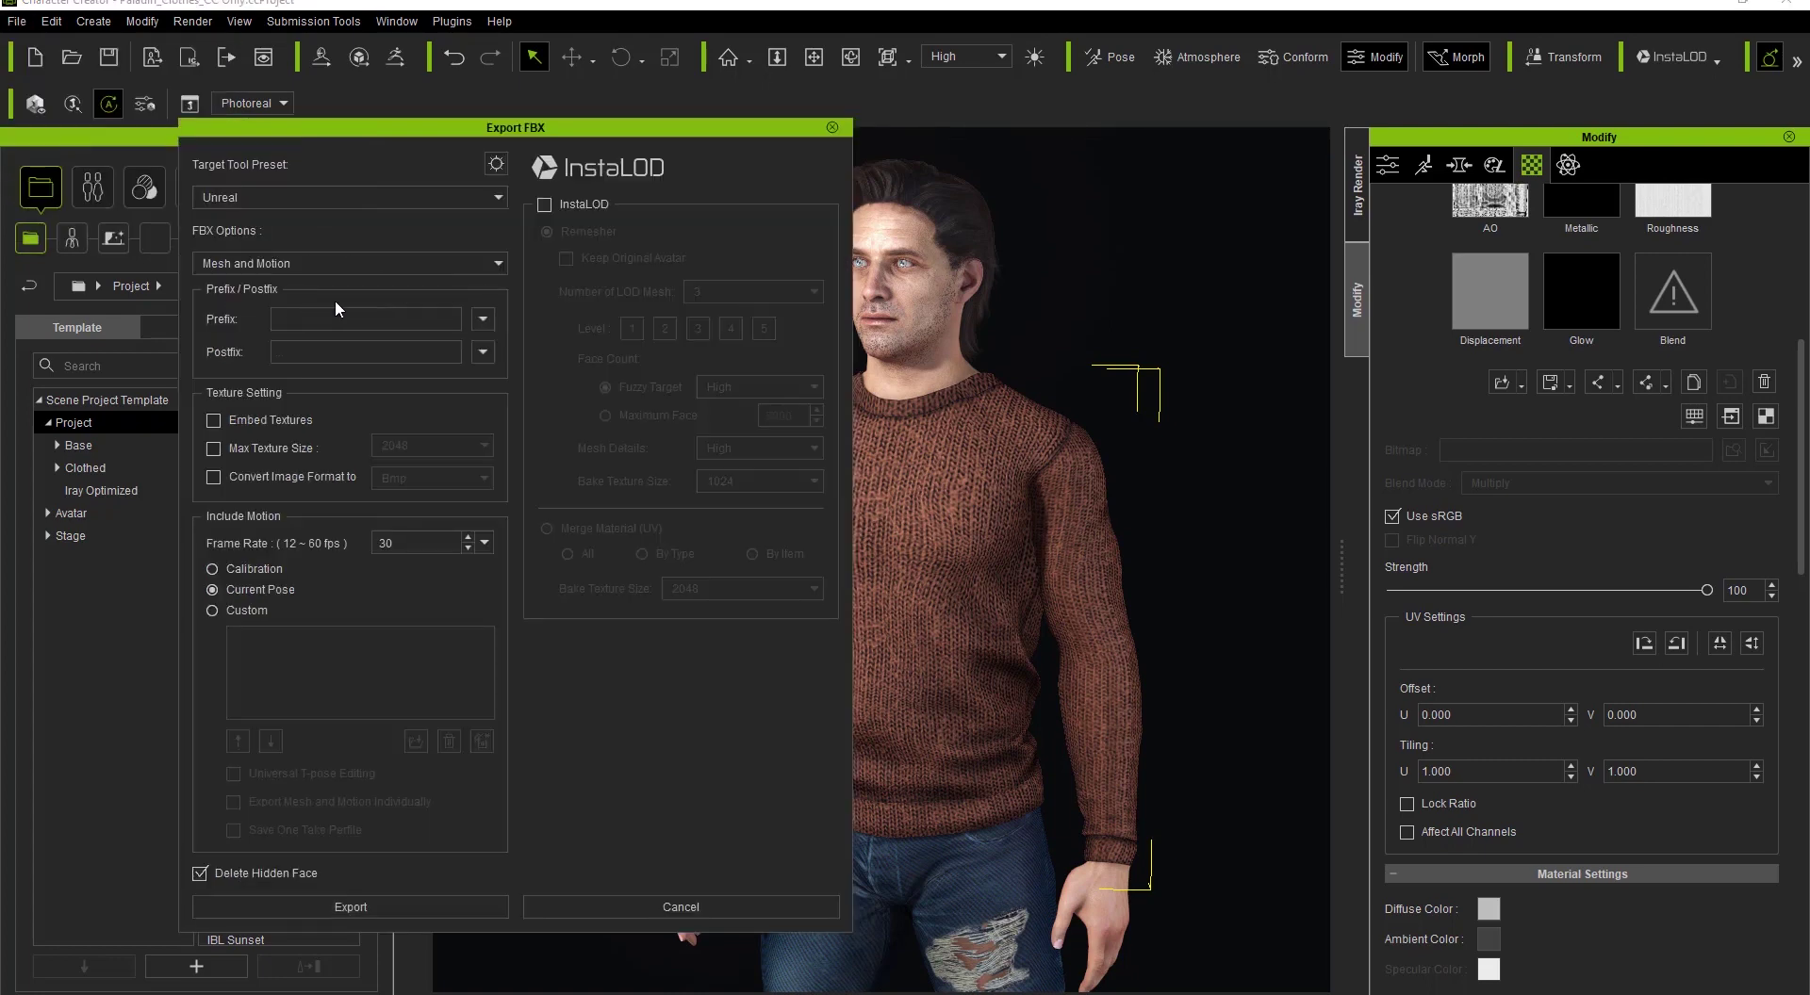
{"action": "left_click", "coordinate": [395, 197]}
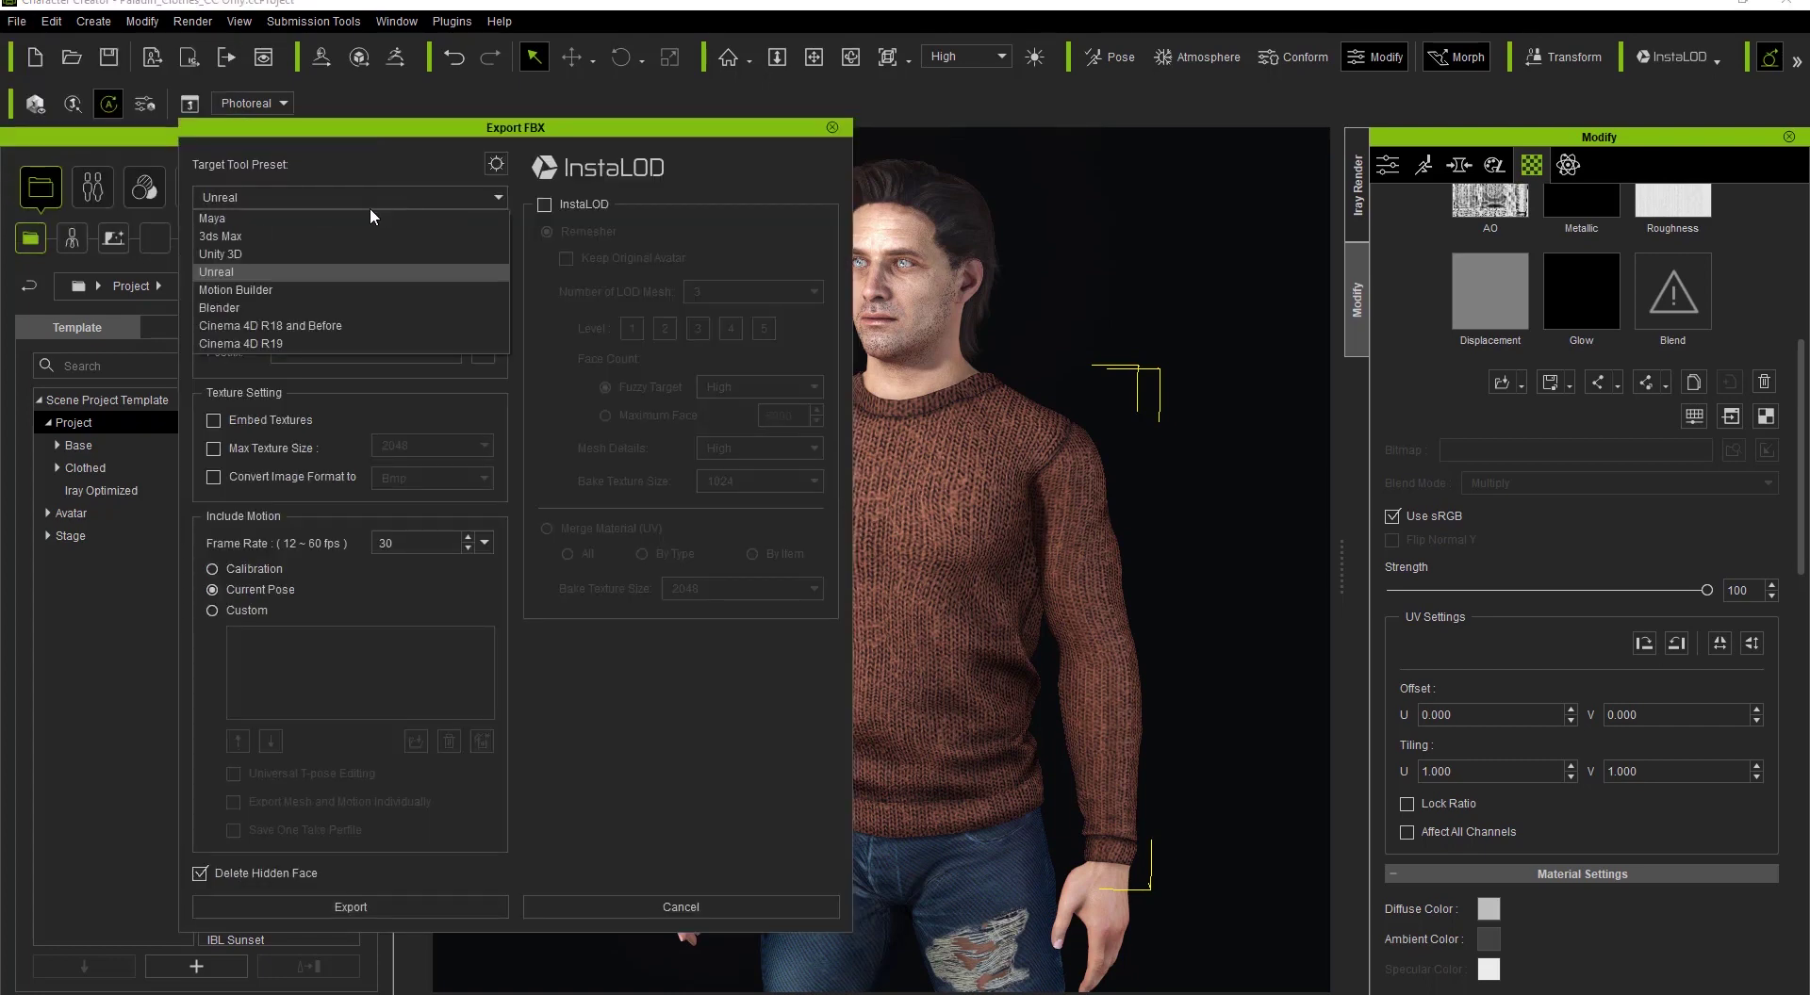
{"action": "left_click", "coordinate": [231, 272]}
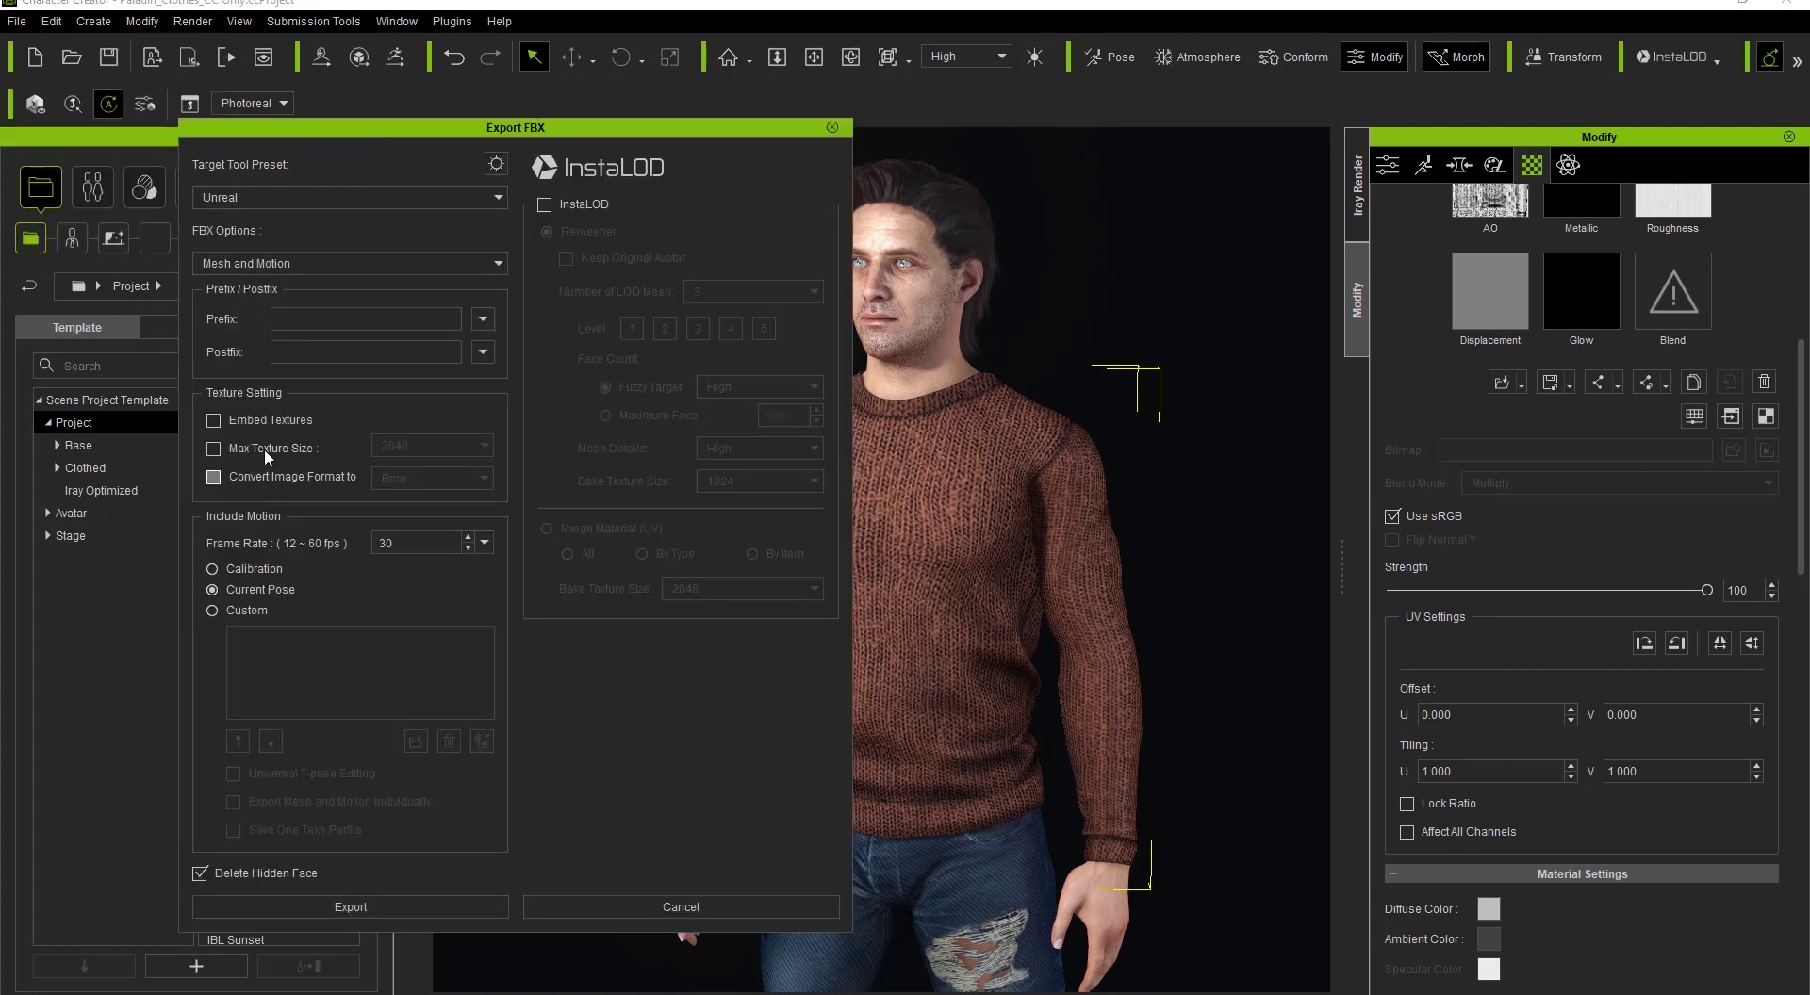
{"action": "left_click", "coordinate": [355, 906]}
Dismiss the export warning and create a new folder named Dude on the Desktop.
{"action": "left_click", "coordinate": [800, 595]}
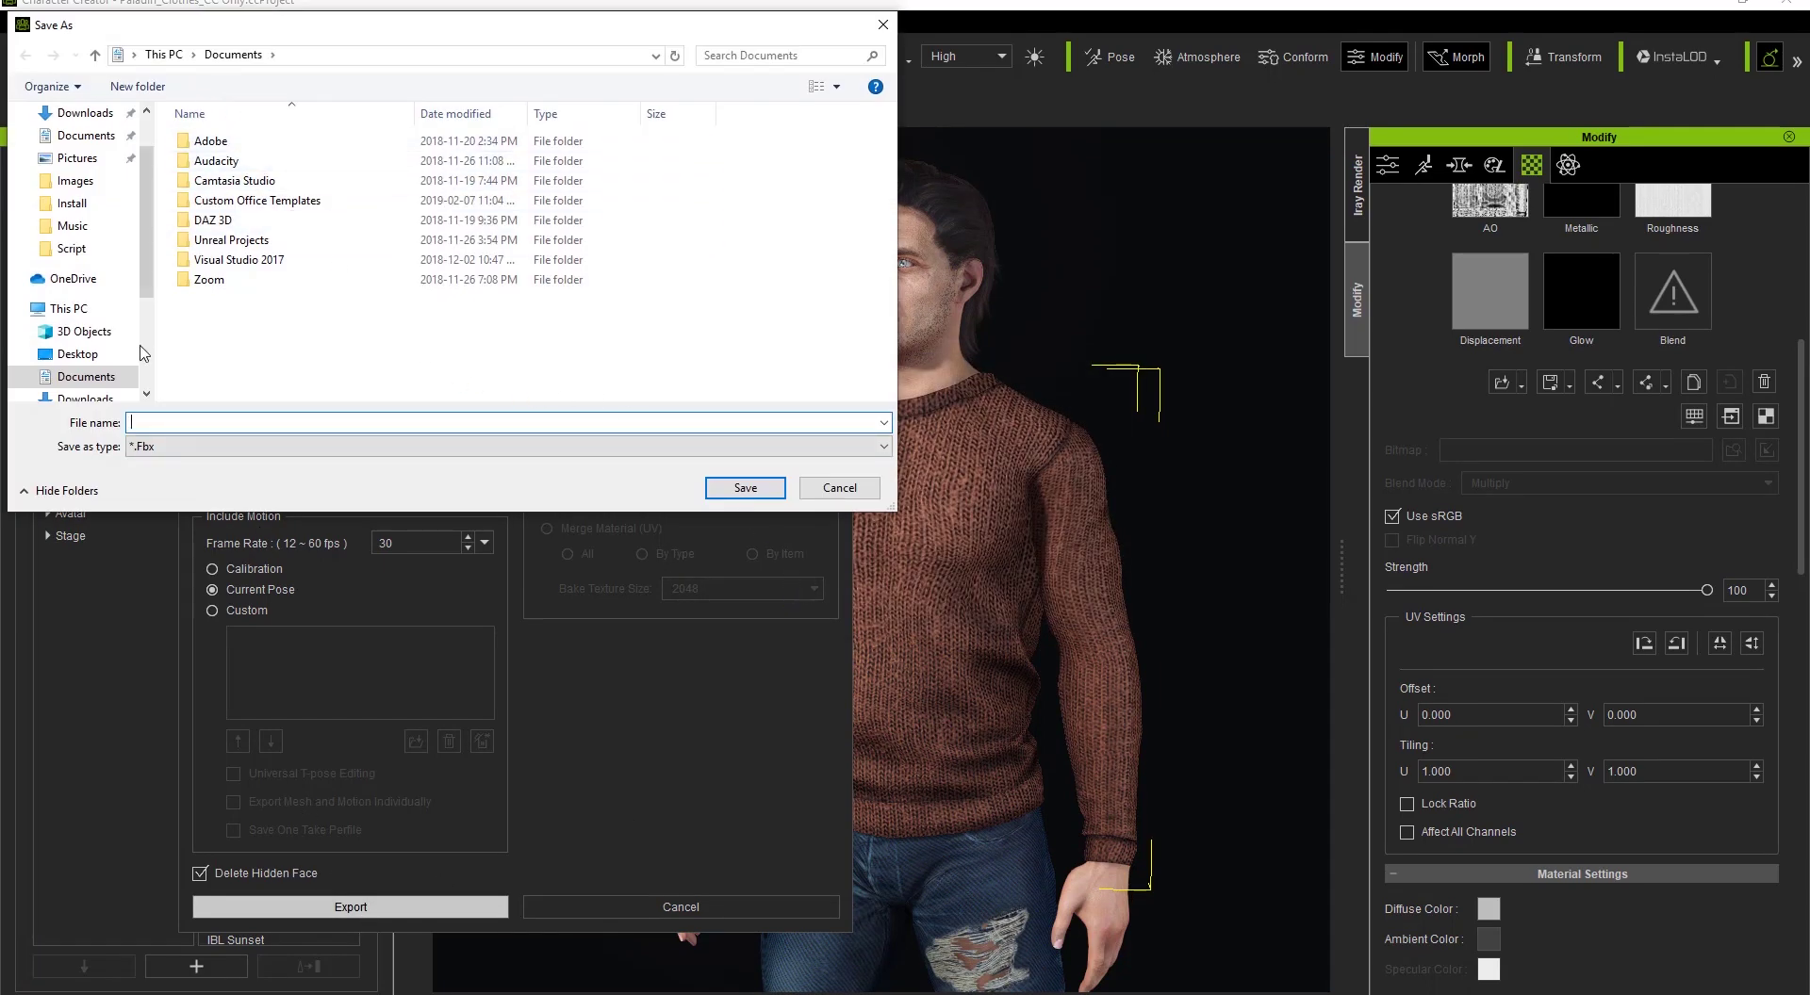
{"action": "scroll", "coordinate": [148, 244], "scroll_direction": "down", "scroll_amount": 3}
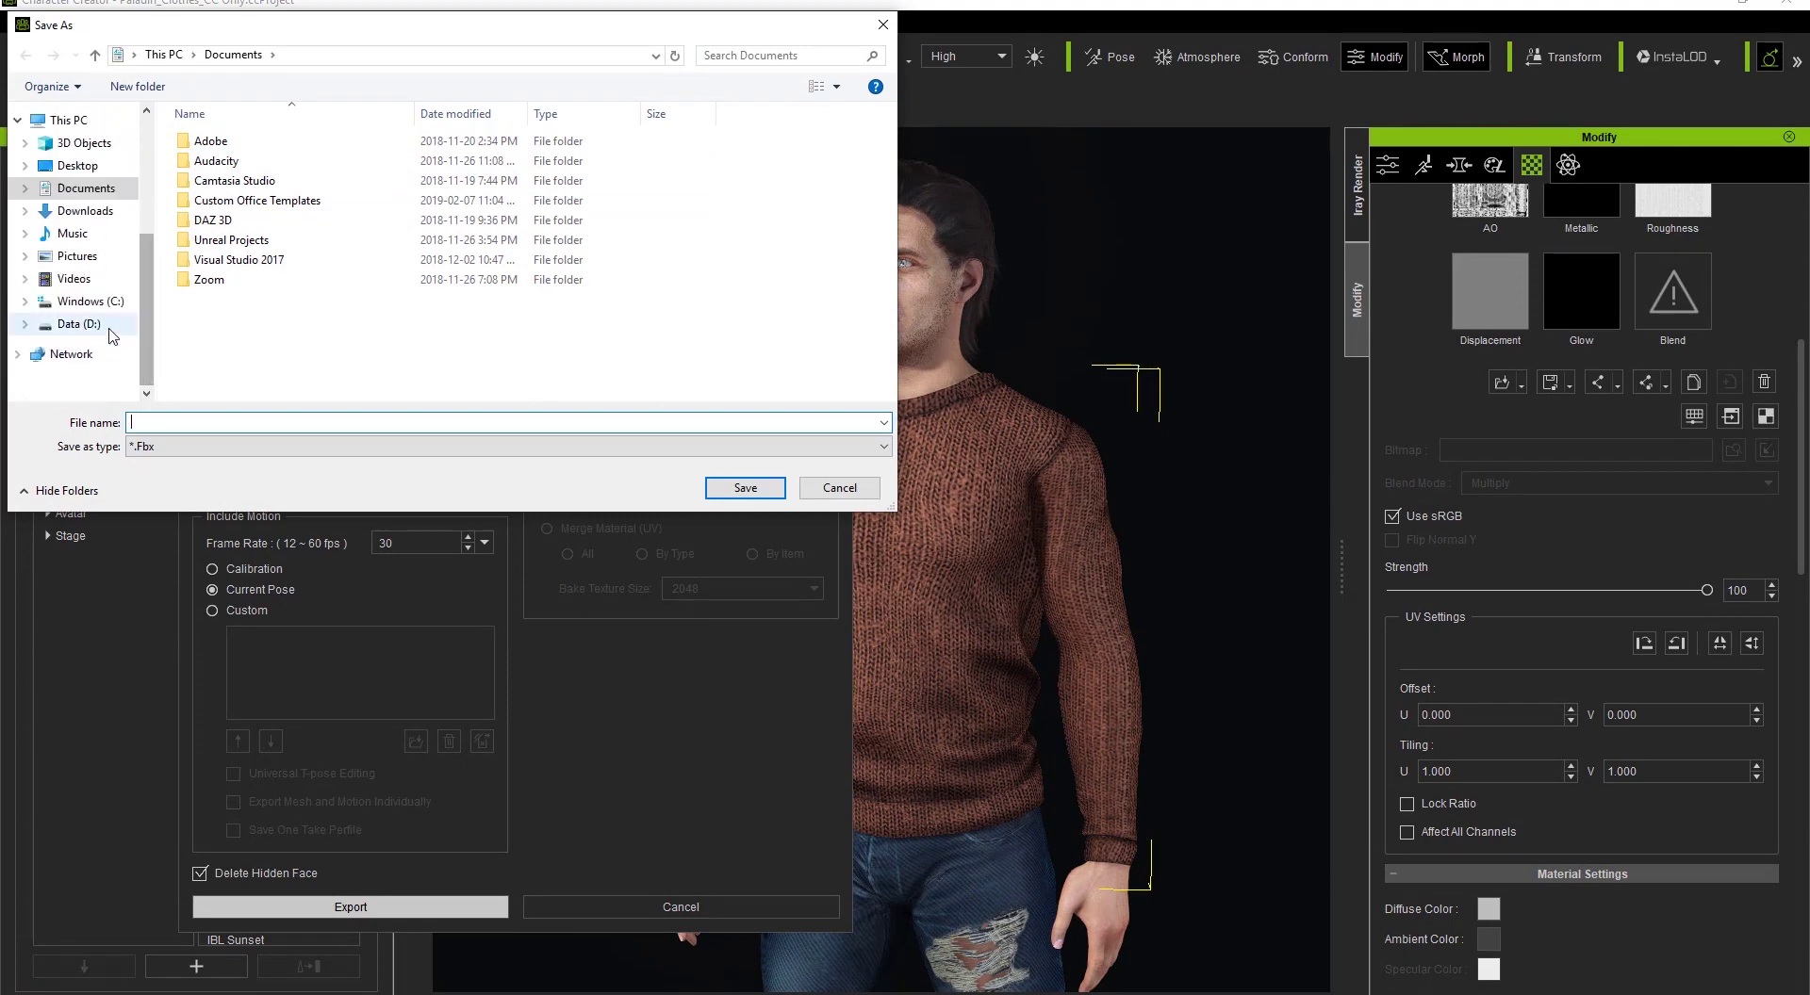
{"action": "scroll", "coordinate": [158, 152], "scroll_direction": "up", "scroll_amount": 4}
{"action": "scroll", "coordinate": [158, 153], "scroll_direction": "up", "scroll_amount": 1}
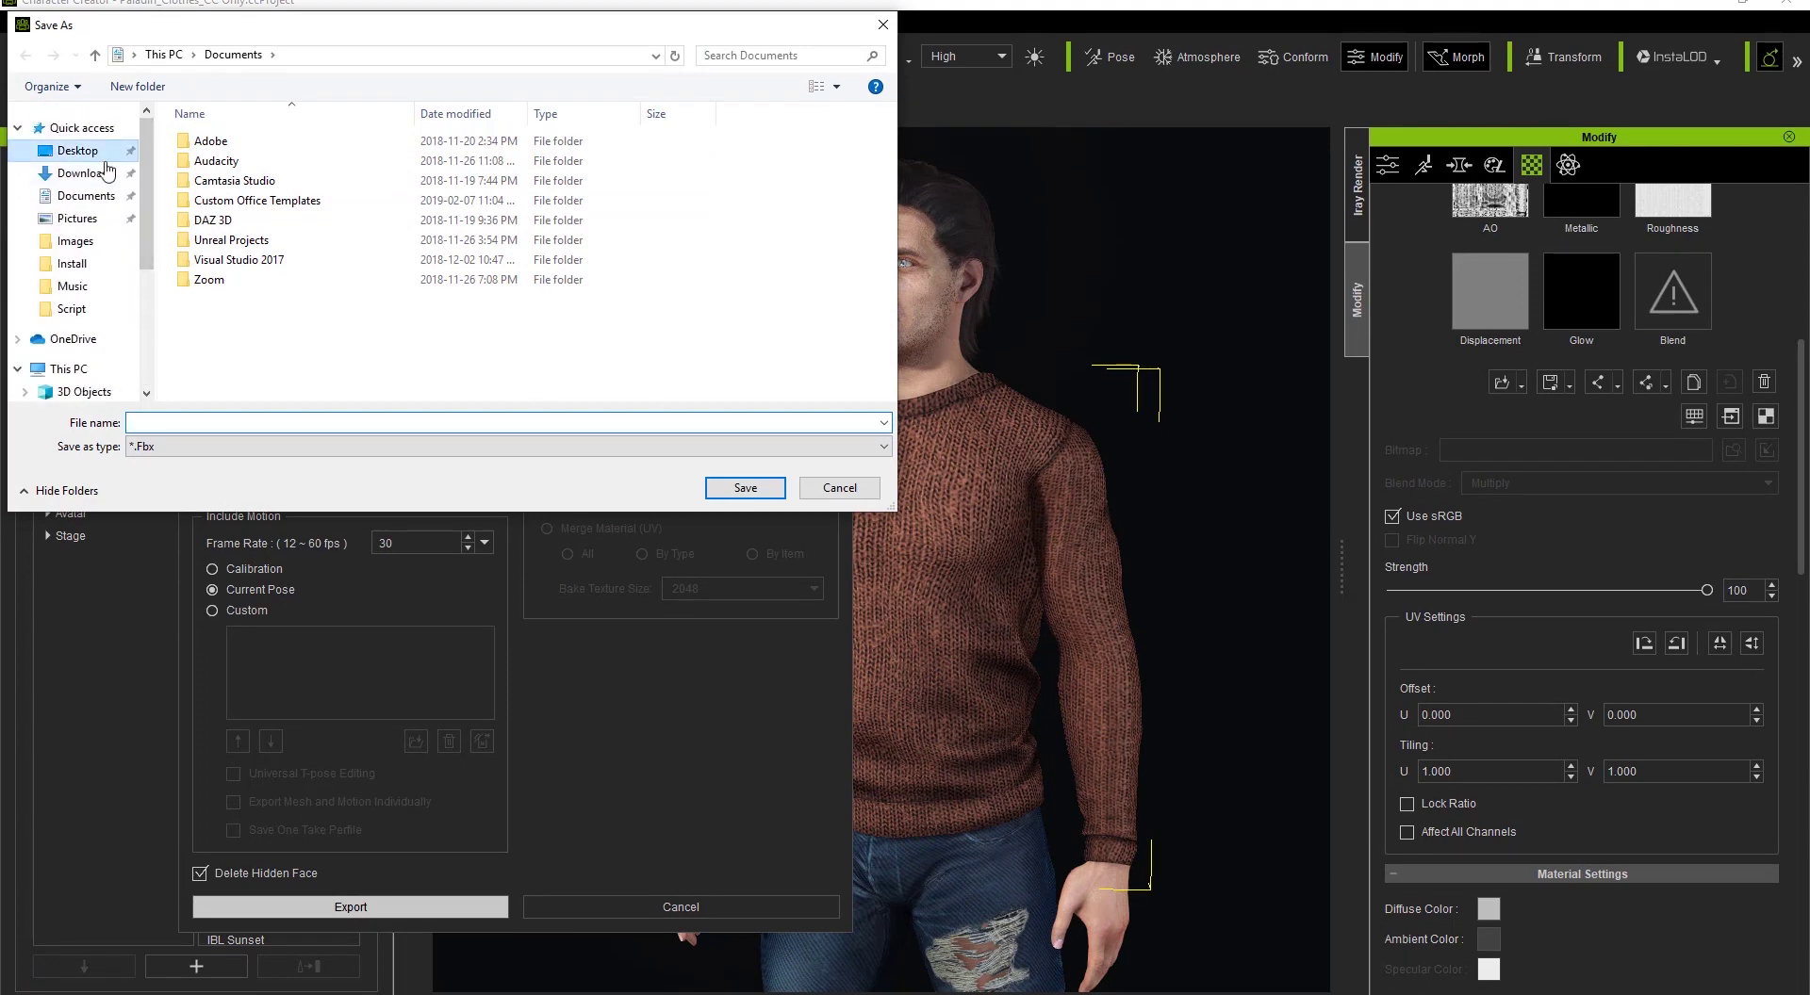
{"action": "left_click", "coordinate": [77, 150]}
{"action": "left_click", "coordinate": [140, 86]}
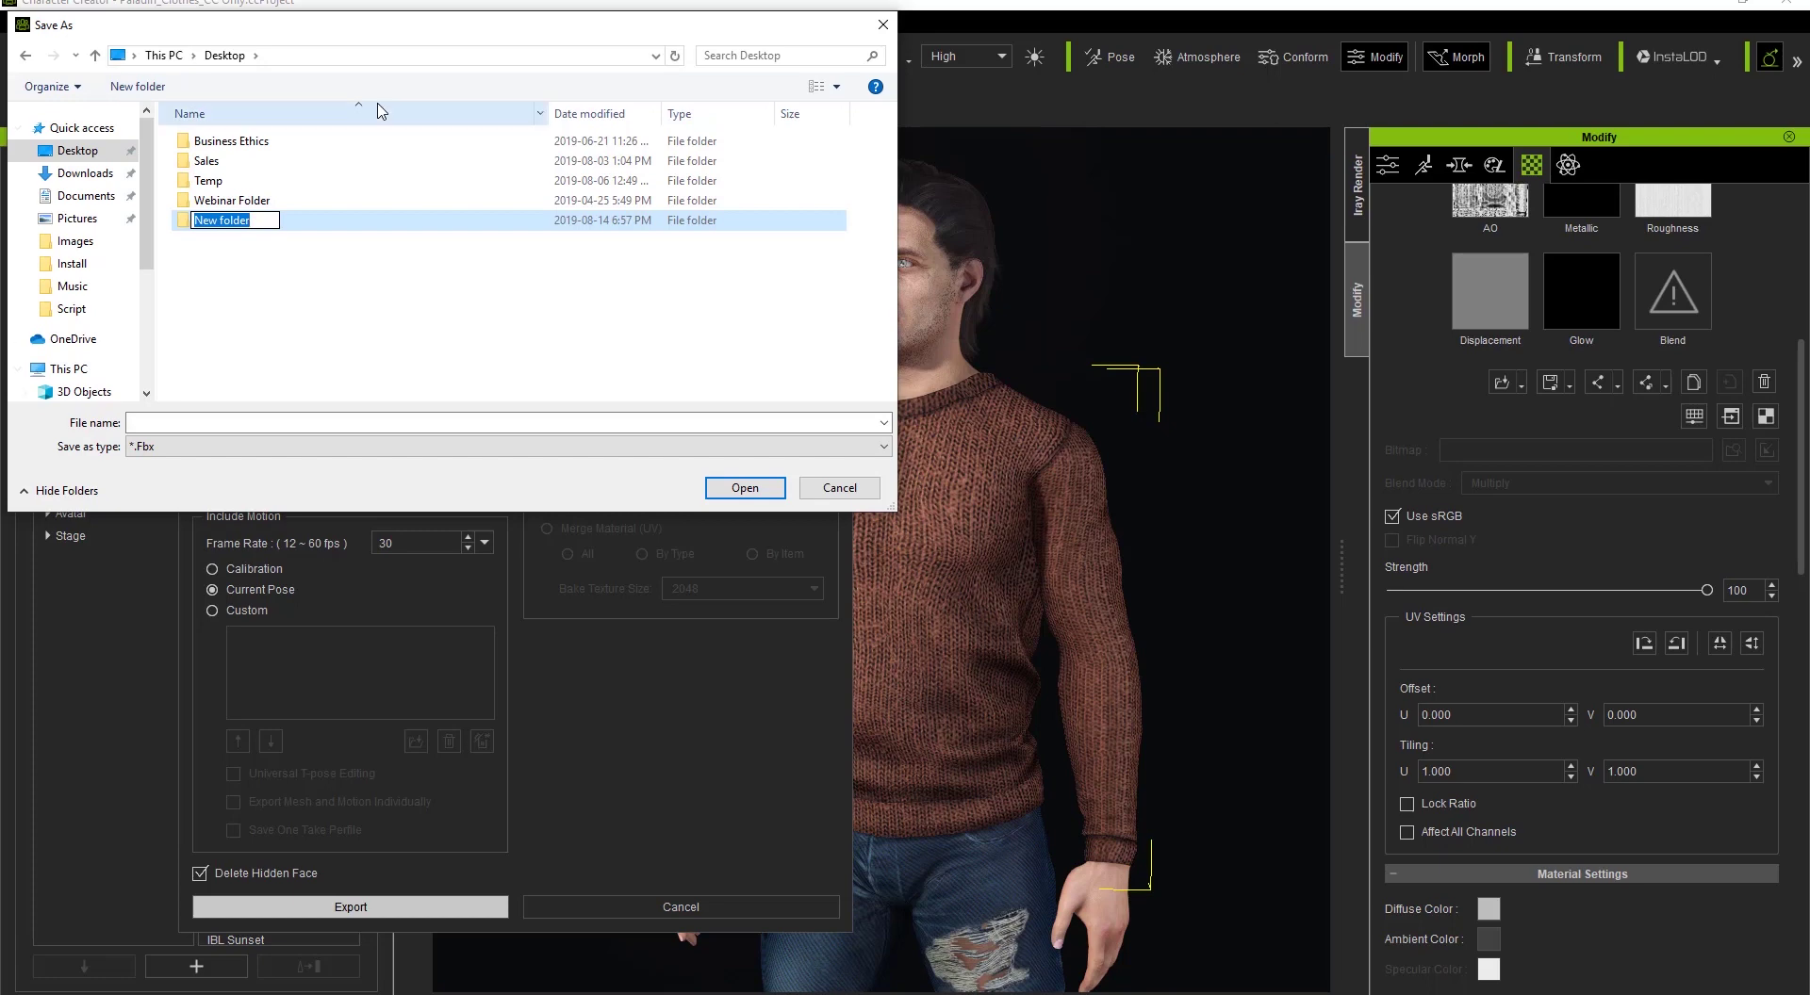
{"action": "type", "text": "Dude"}
{"action": "key", "text": "Return"}
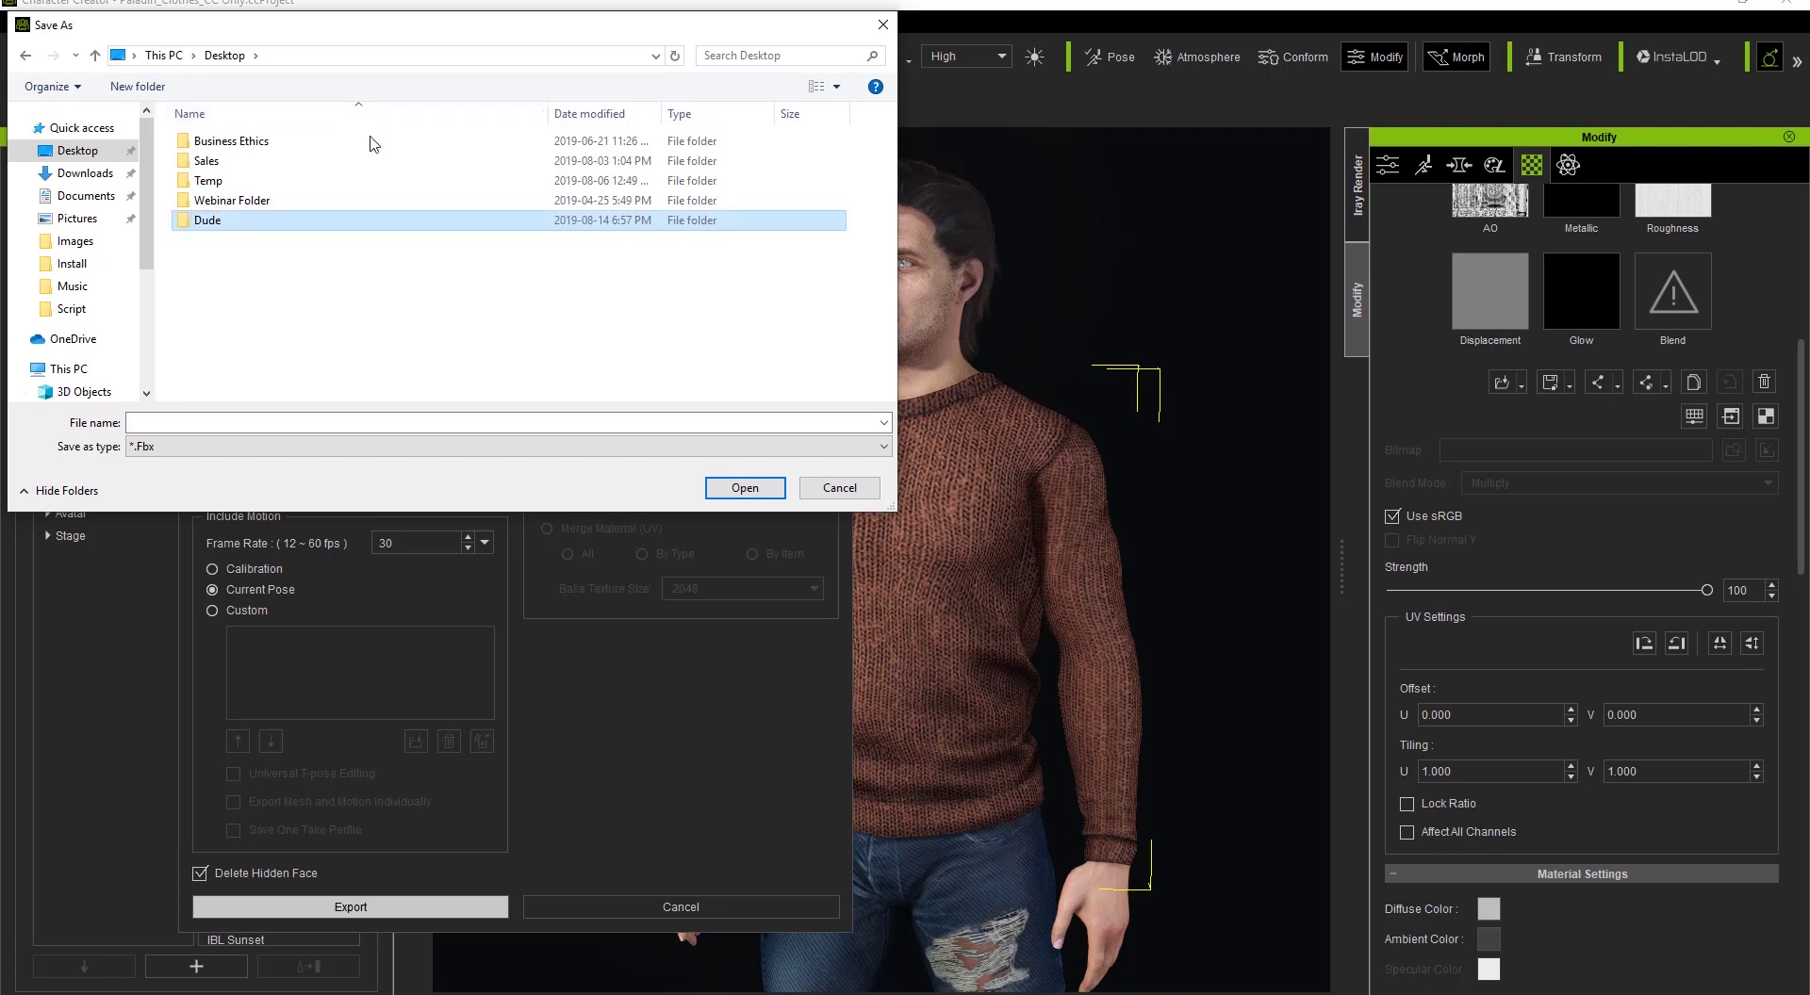
Save the FBX as 'Dude' inside the Dude folder.
{"action": "double_click", "coordinate": [251, 224]}
{"action": "left_click", "coordinate": [211, 422]}
{"action": "type", "text": "Dude"}
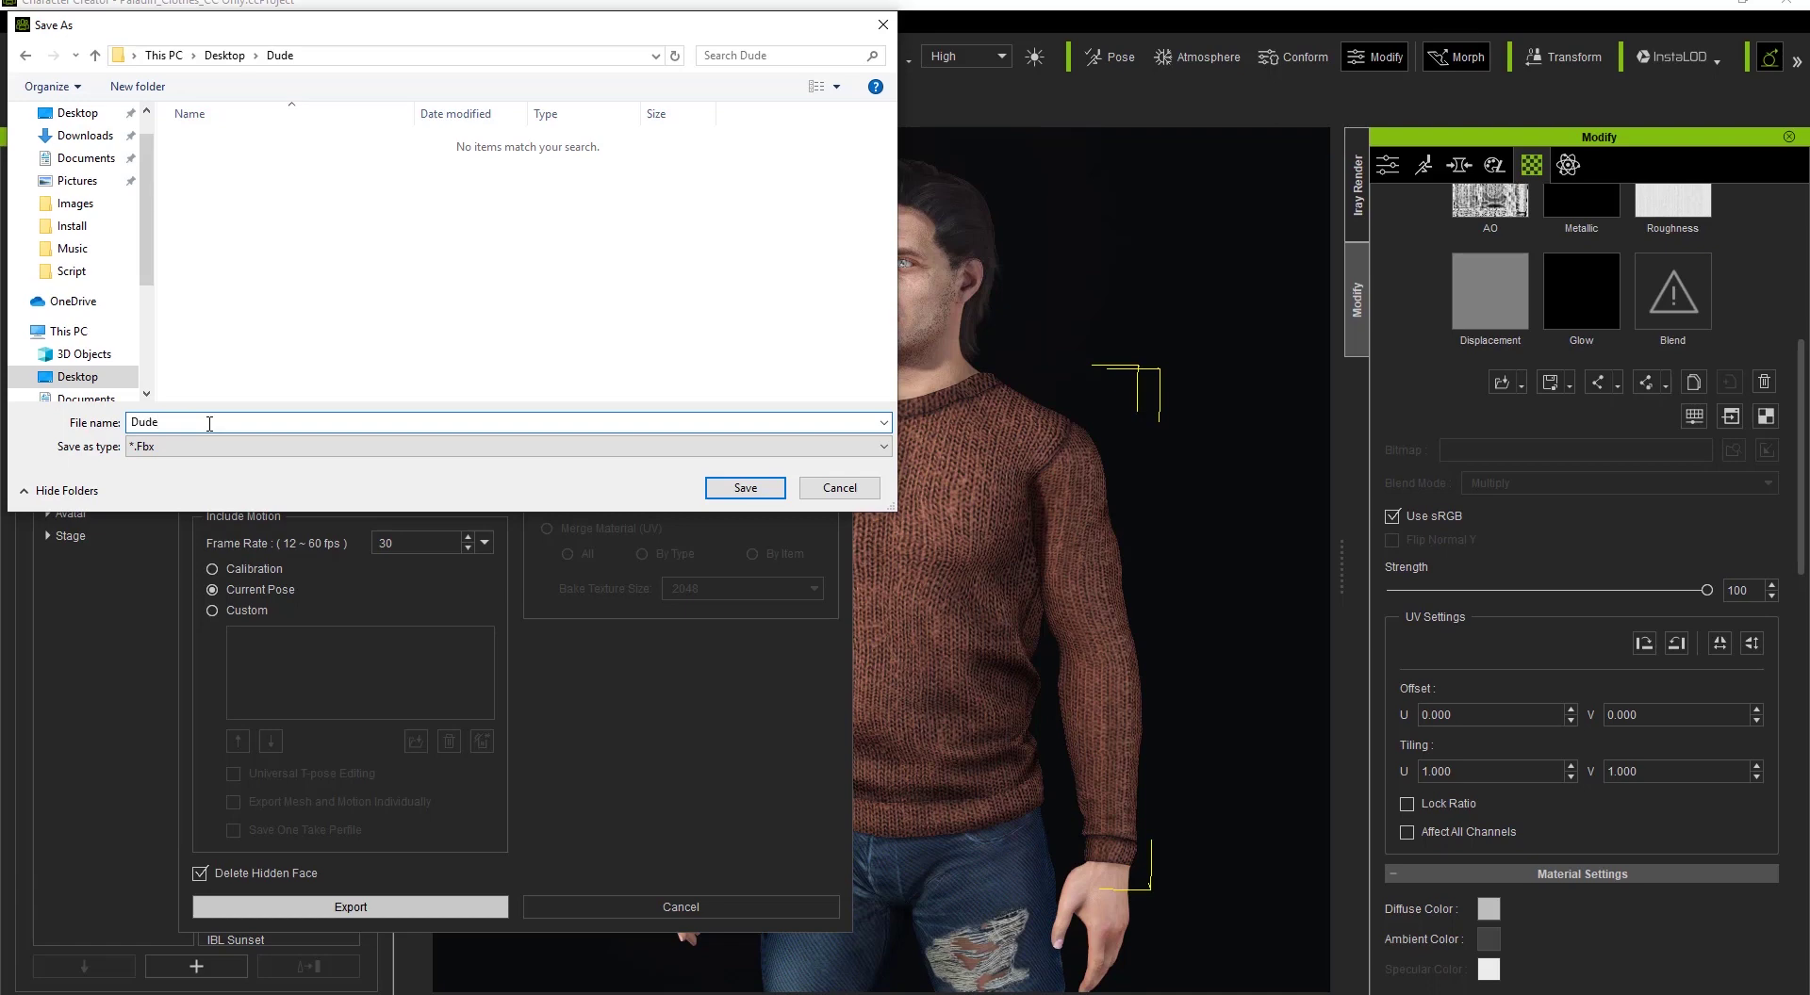
{"action": "left_click", "coordinate": [742, 486]}
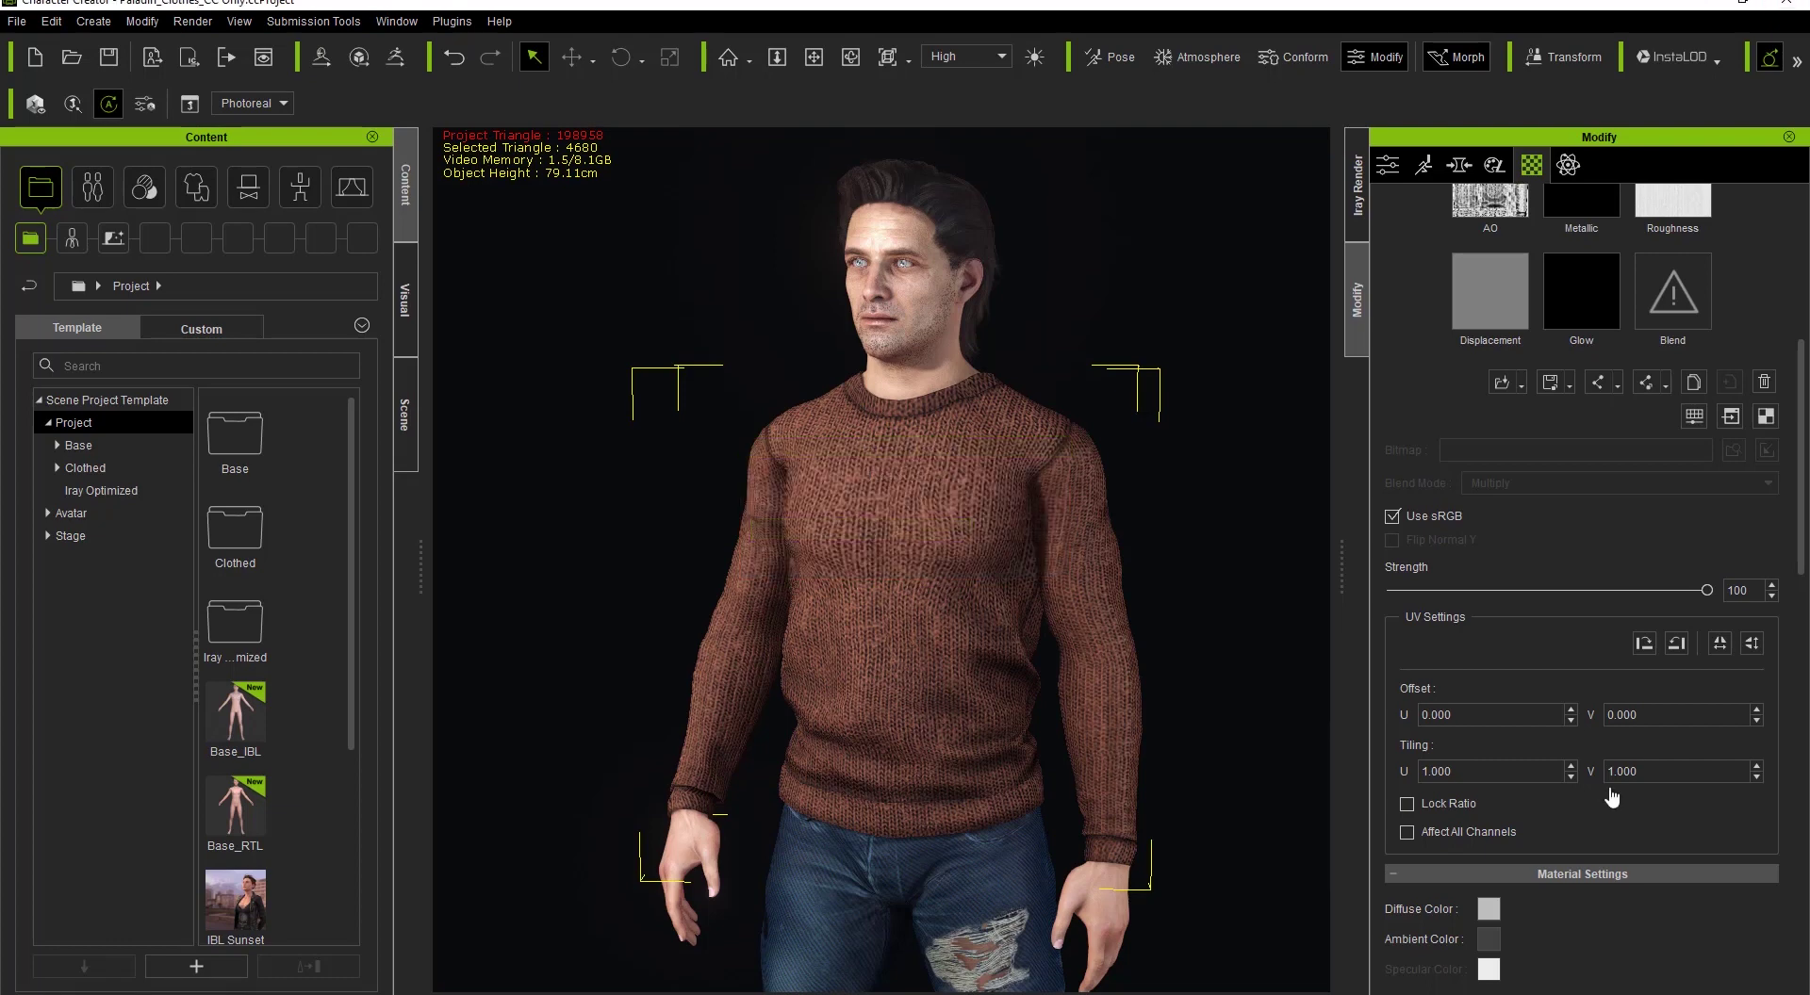
Open Dude > Dude.fbm in File Explorer and scroll through its texture images.
{"action": "key", "text": "alt+Tab"}
{"action": "key", "text": "alt+Tab"}
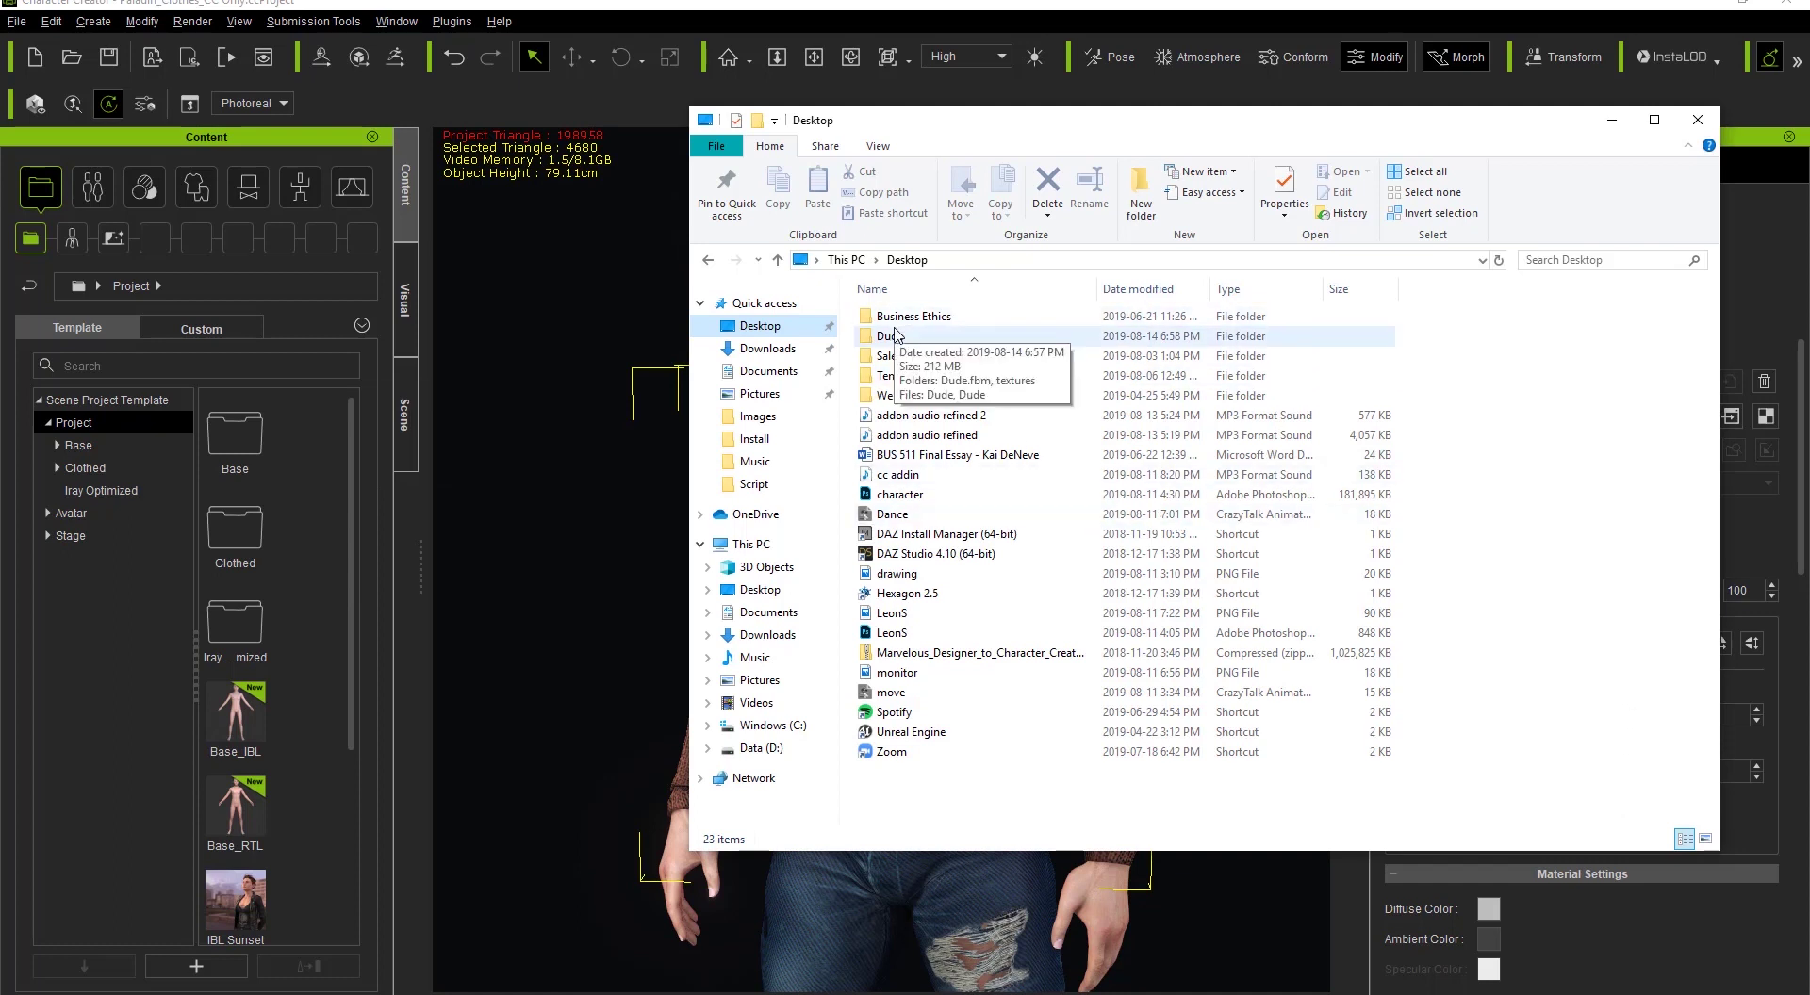
{"action": "double_click", "coordinate": [888, 336]}
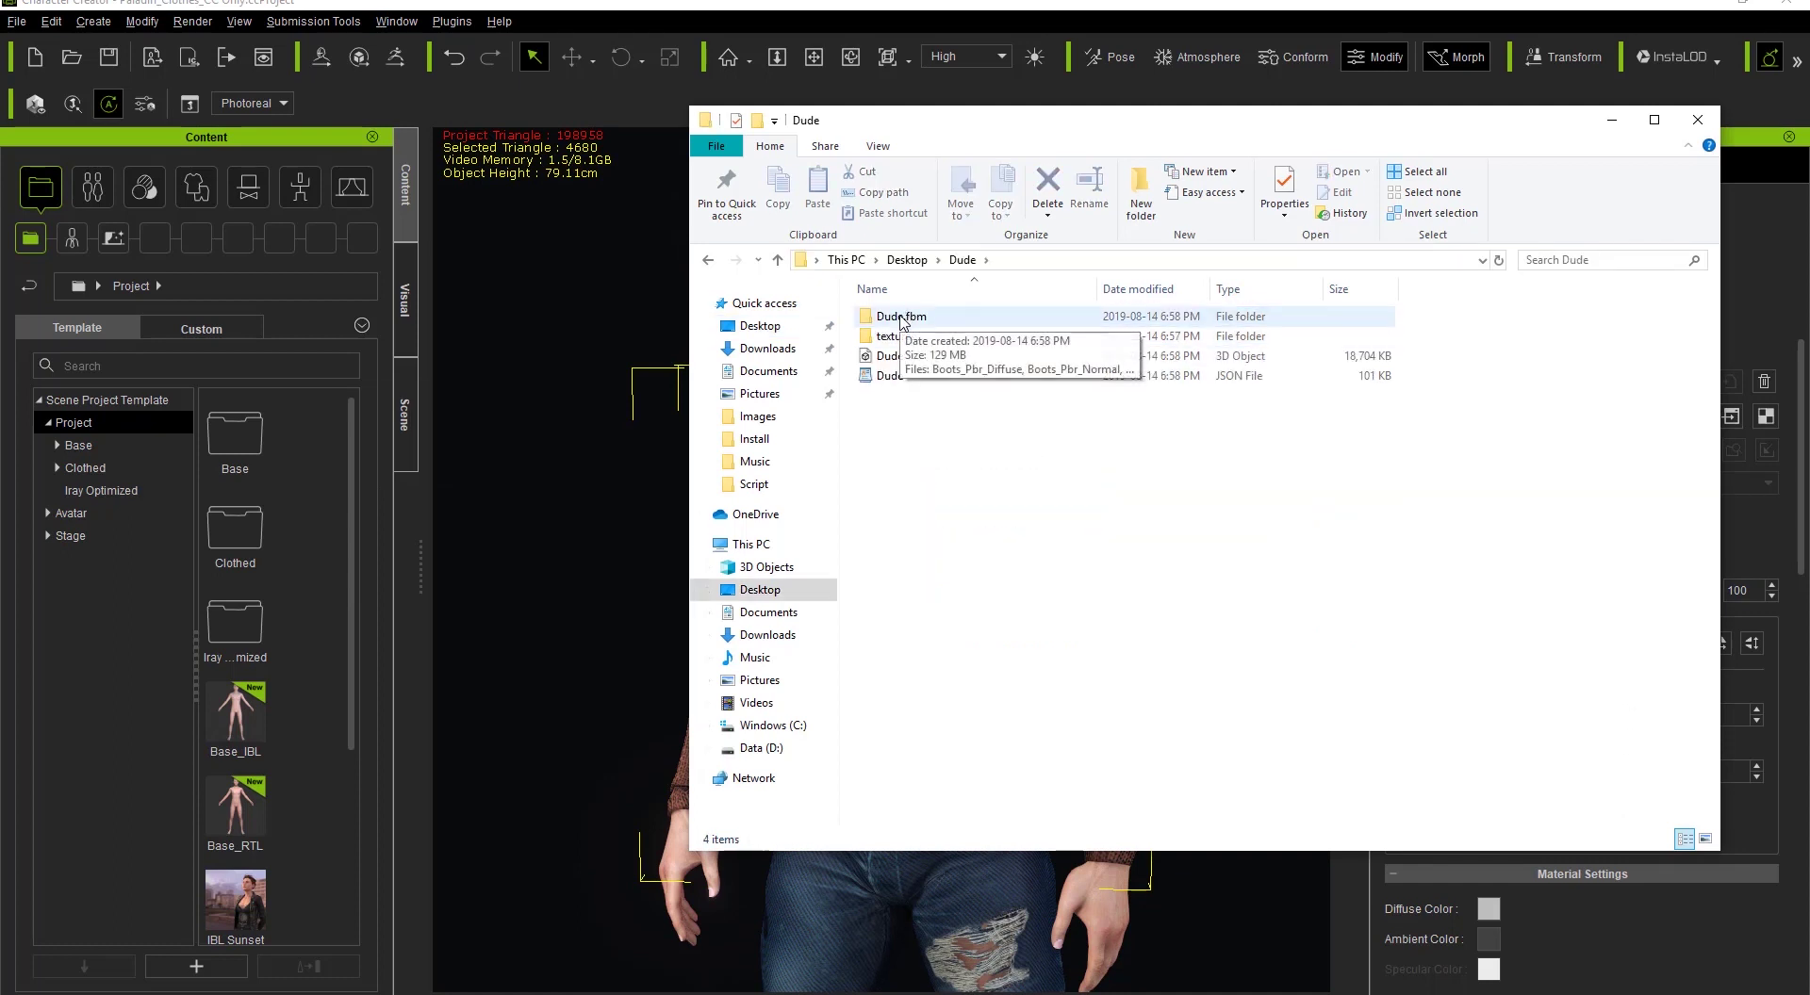
{"action": "double_click", "coordinate": [900, 318]}
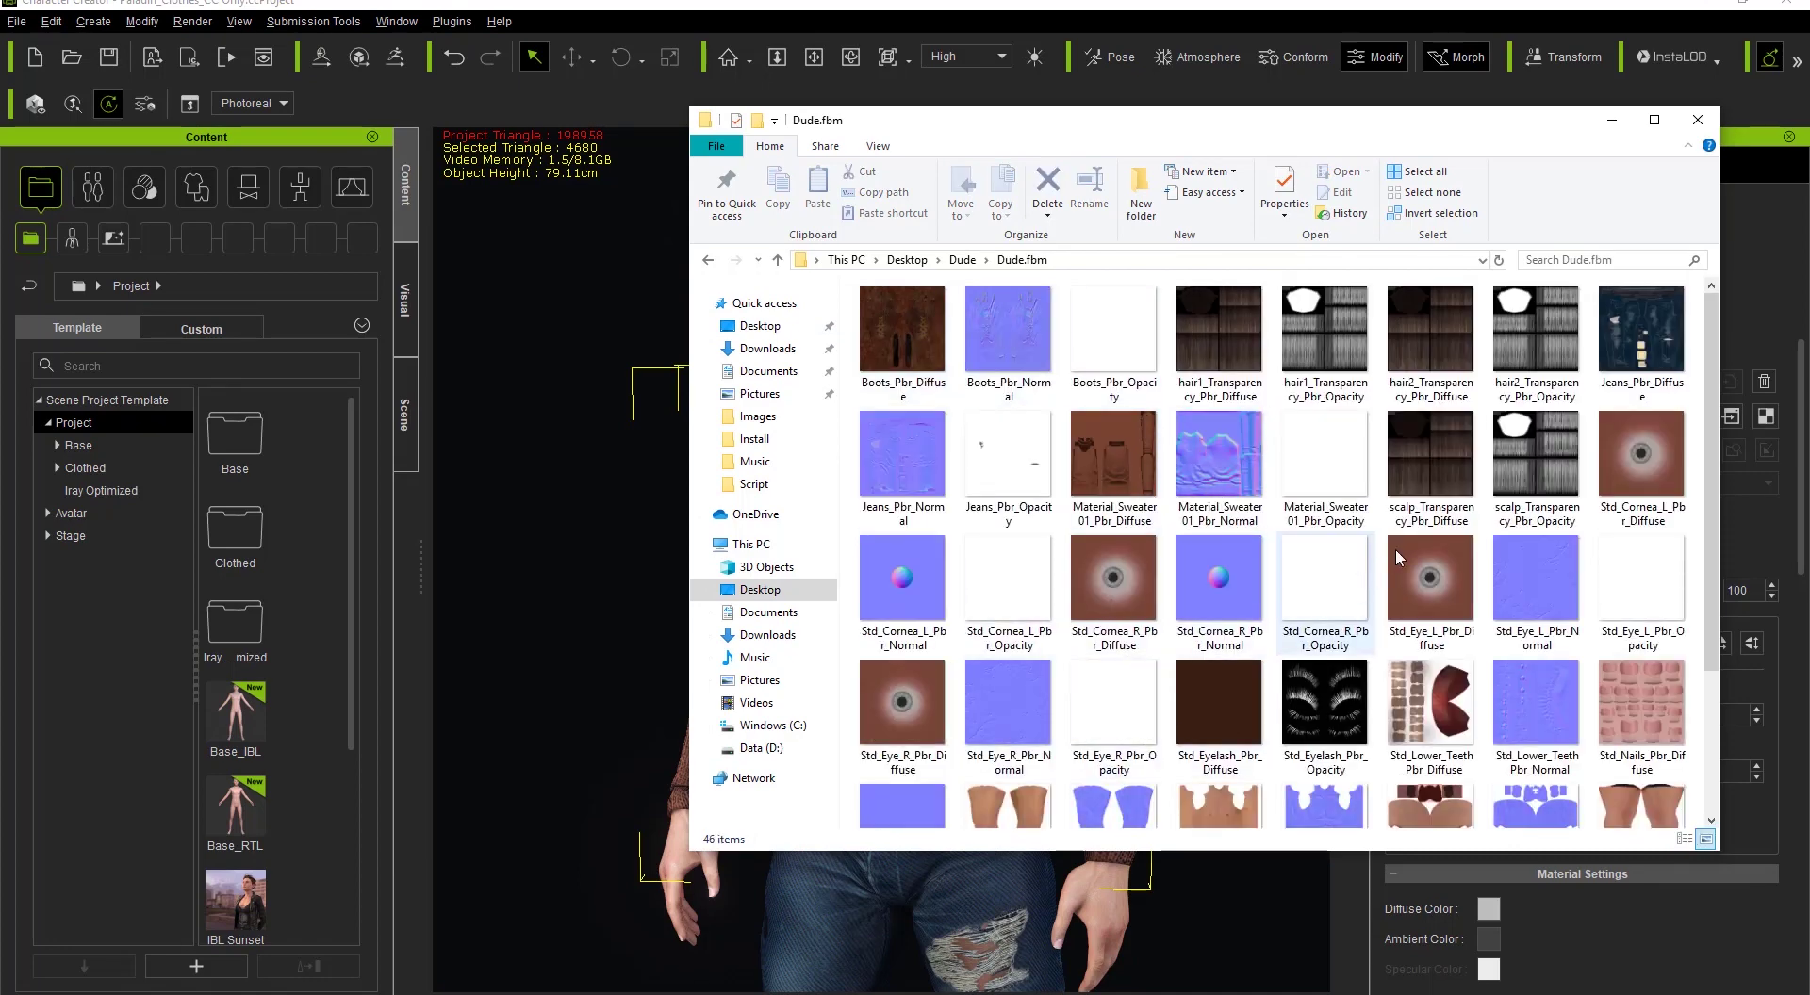
{"action": "left_click", "coordinate": [1442, 556]}
{"action": "scroll", "coordinate": [1460, 556], "scroll_direction": "down", "scroll_amount": 2}
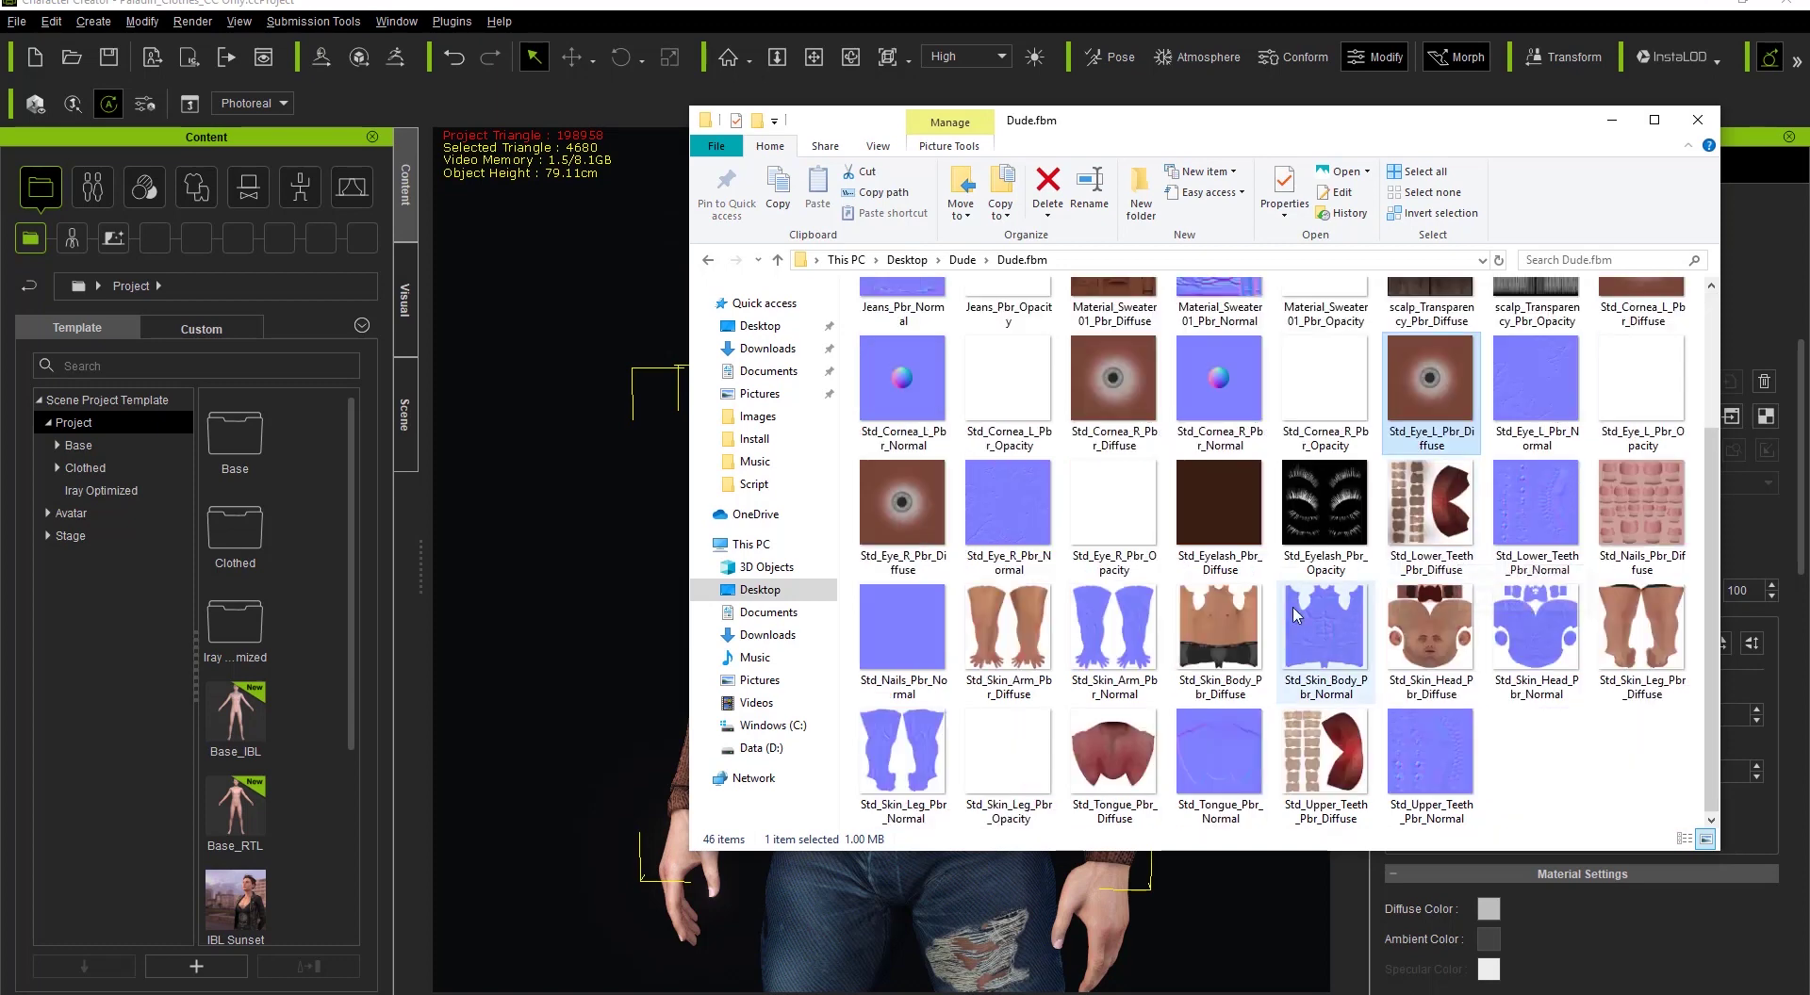
{"action": "scroll", "coordinate": [1256, 619], "scroll_direction": "up", "scroll_amount": 2}
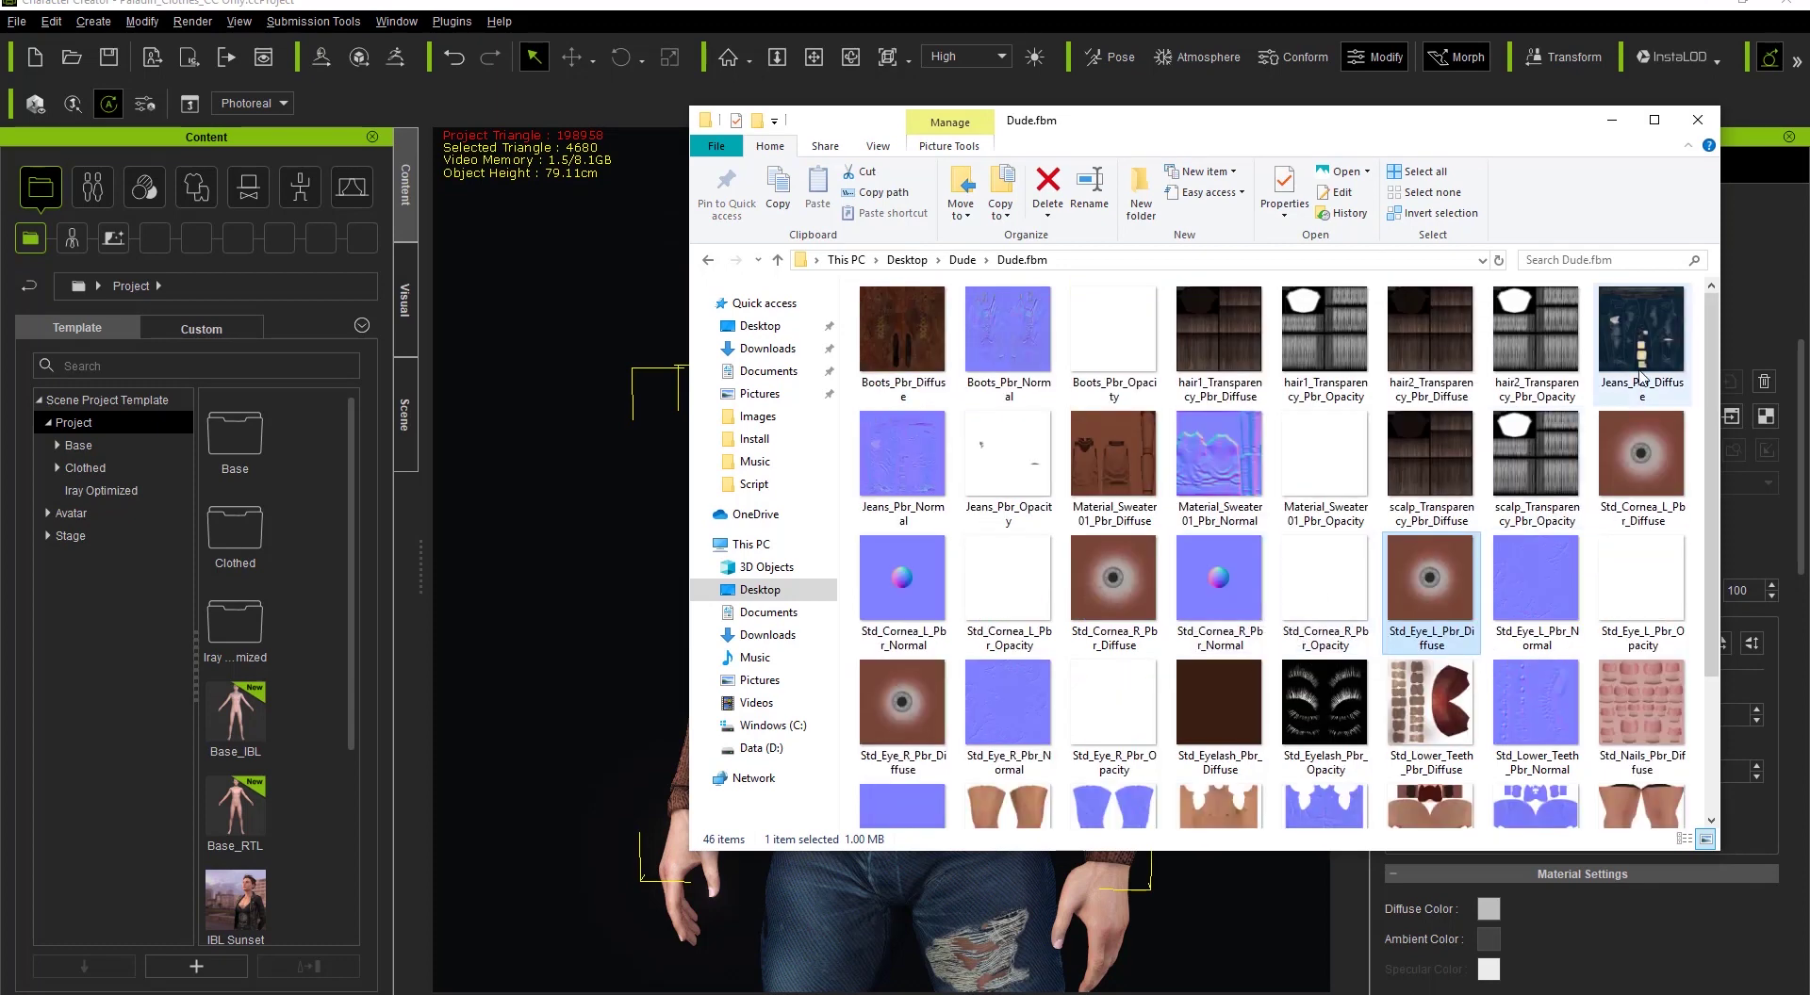
{"action": "scroll", "coordinate": [1256, 619], "scroll_direction": "down", "scroll_amount": 2}
{"action": "scroll", "coordinate": [1138, 371], "scroll_direction": "up", "scroll_amount": 2}
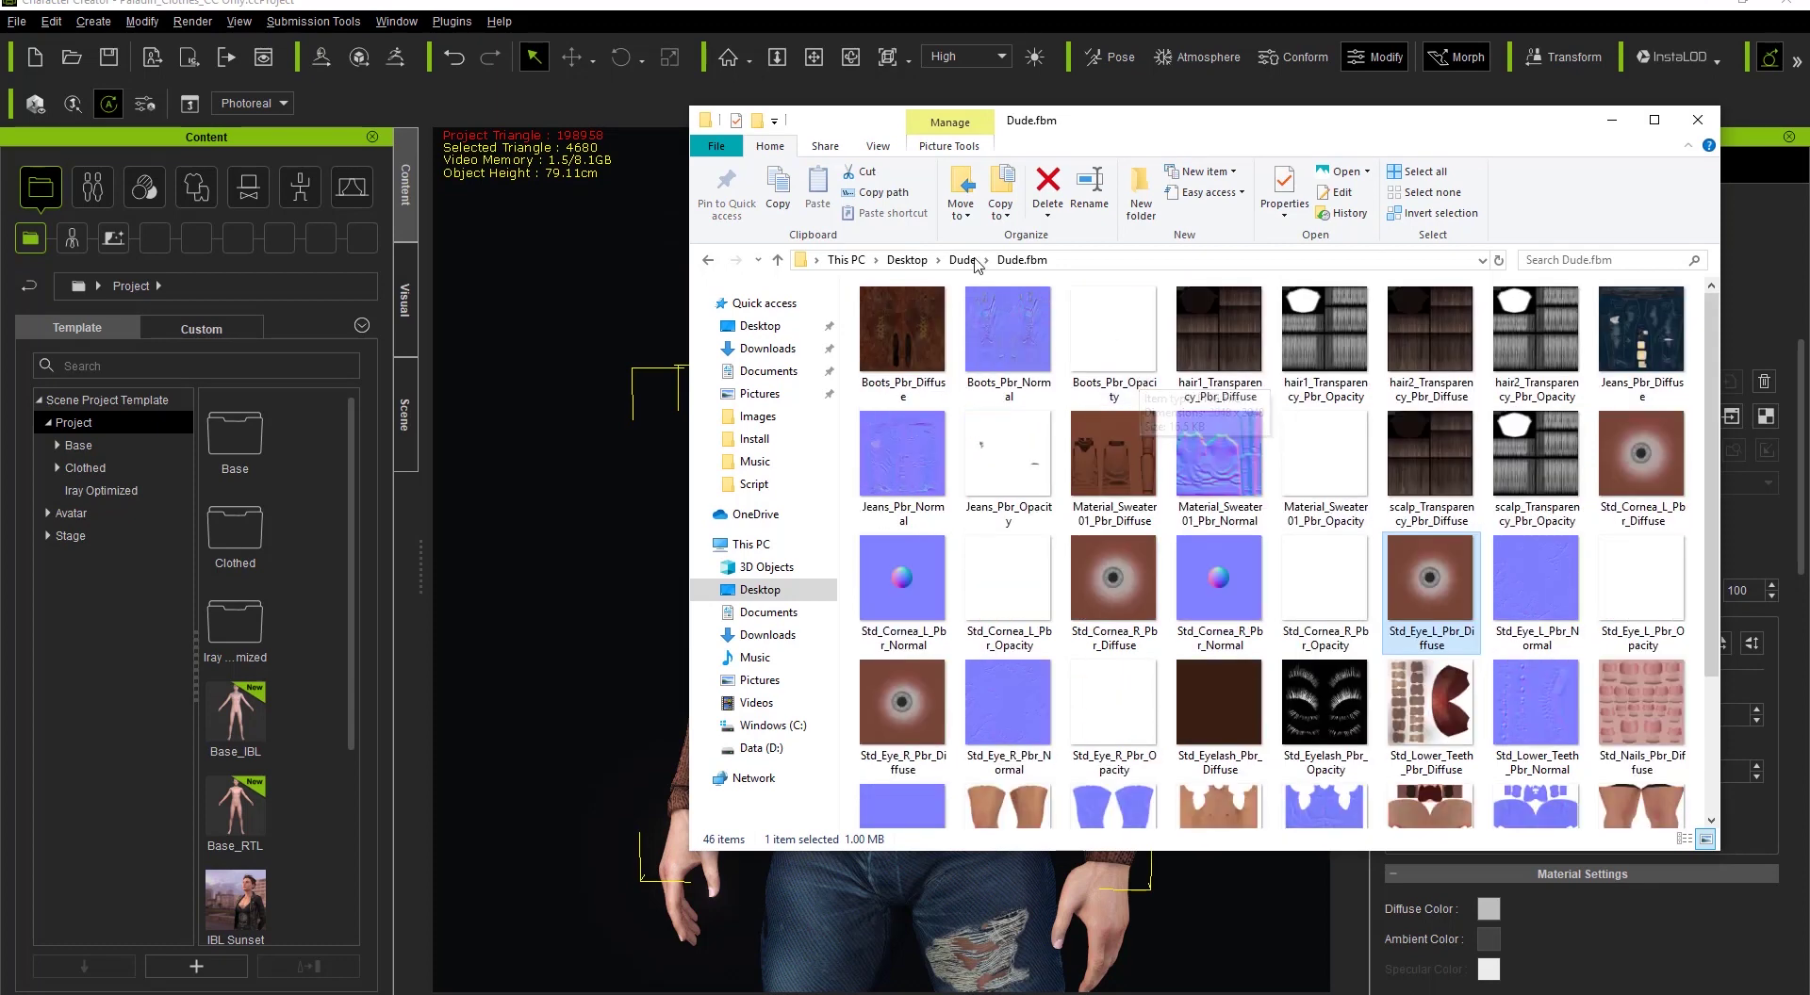
Navigate to textures > Dude > Dude > CC_Base_Body.
{"action": "left_click", "coordinate": [962, 260]}
{"action": "double_click", "coordinate": [897, 337]}
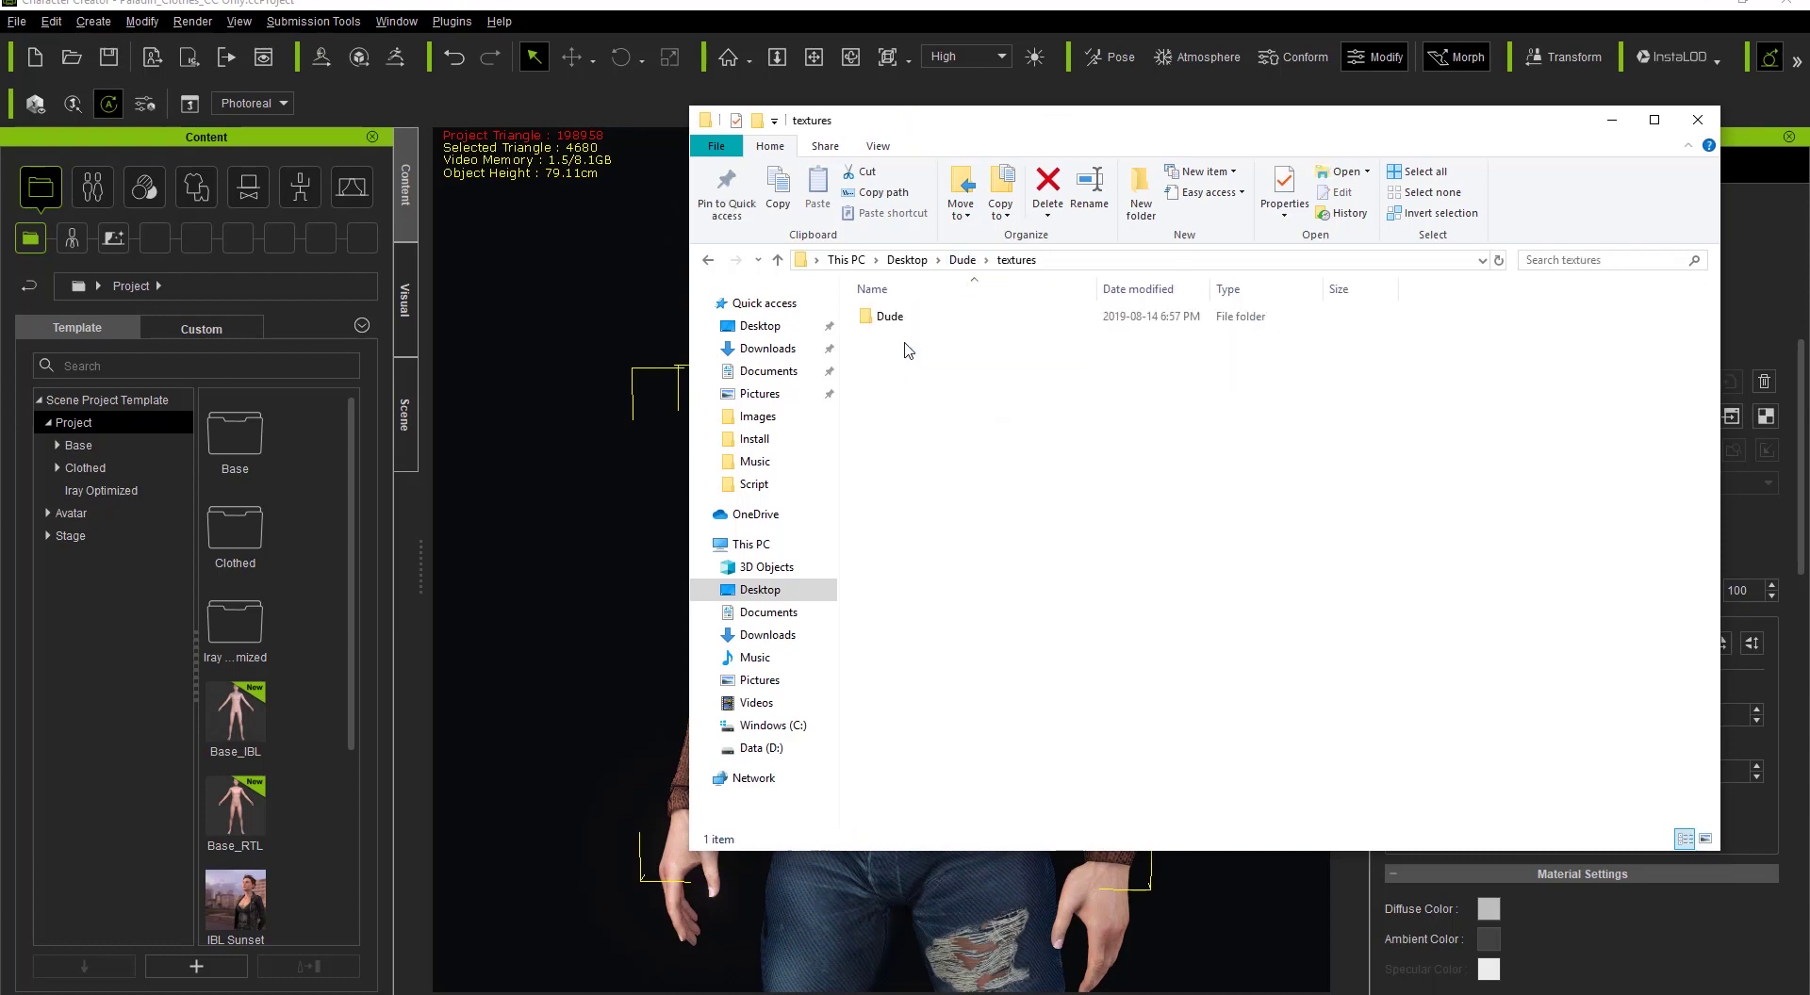
{"action": "left_click", "coordinate": [902, 324]}
{"action": "double_click", "coordinate": [902, 324]}
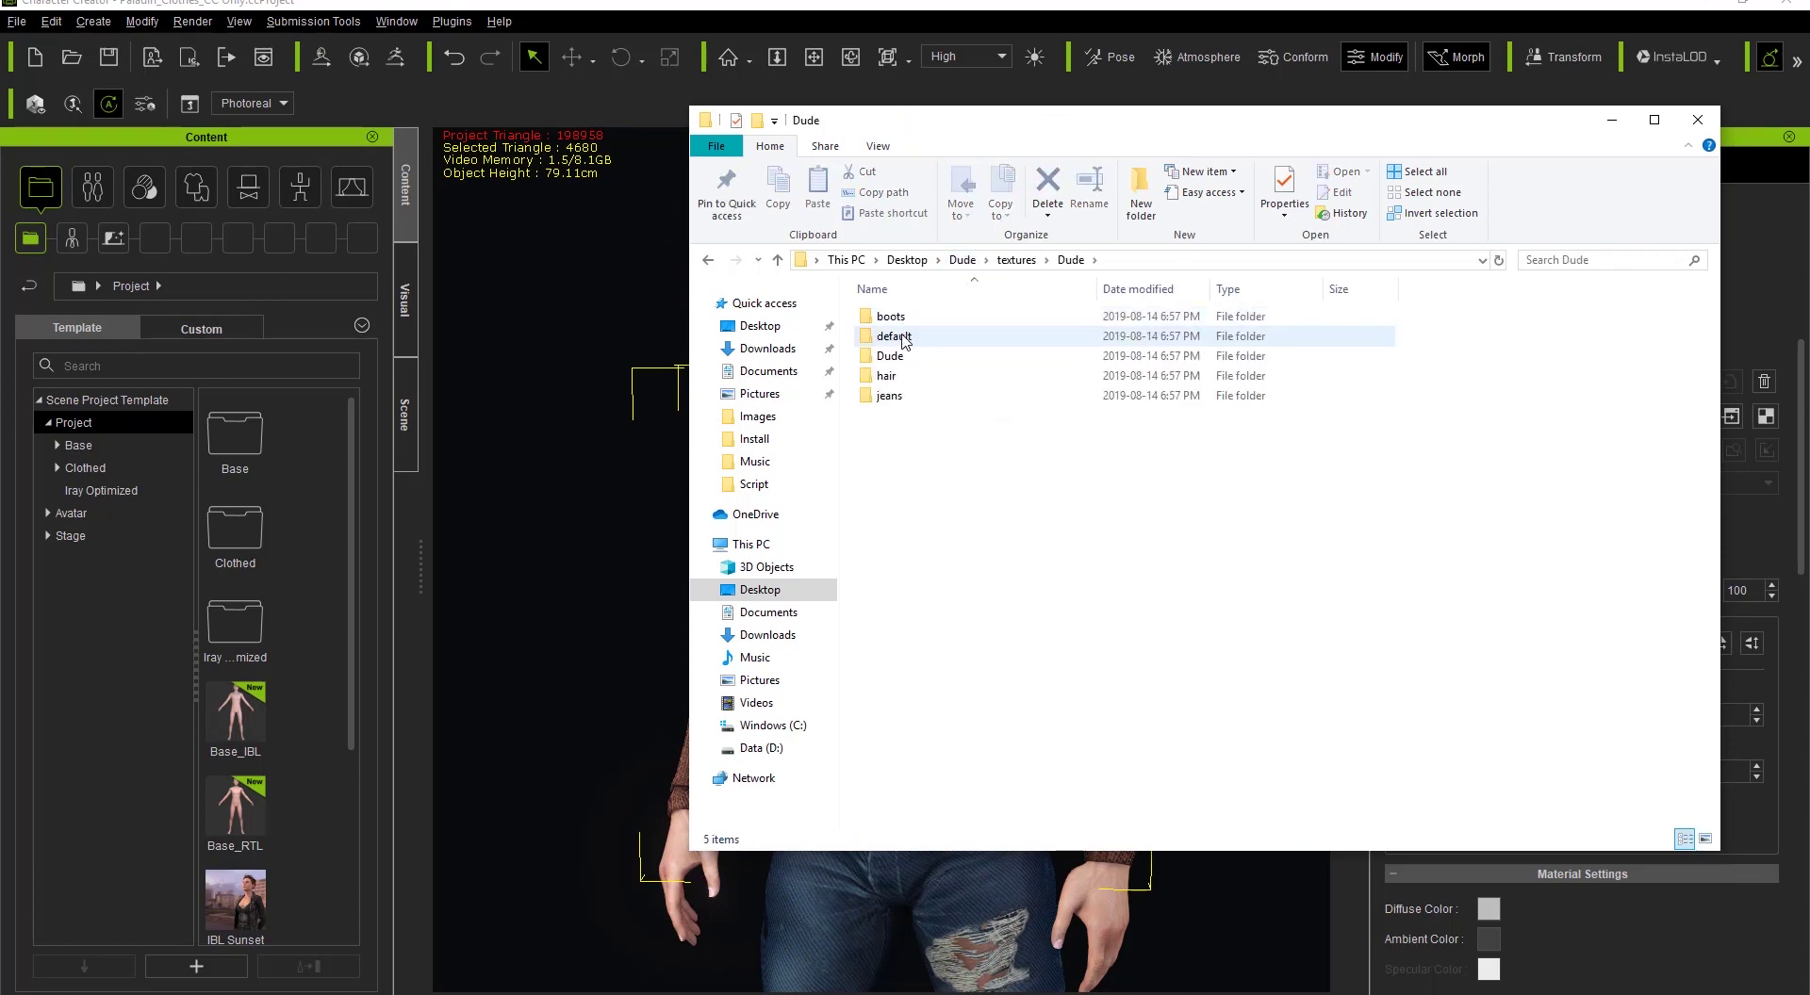
{"action": "double_click", "coordinate": [891, 358]}
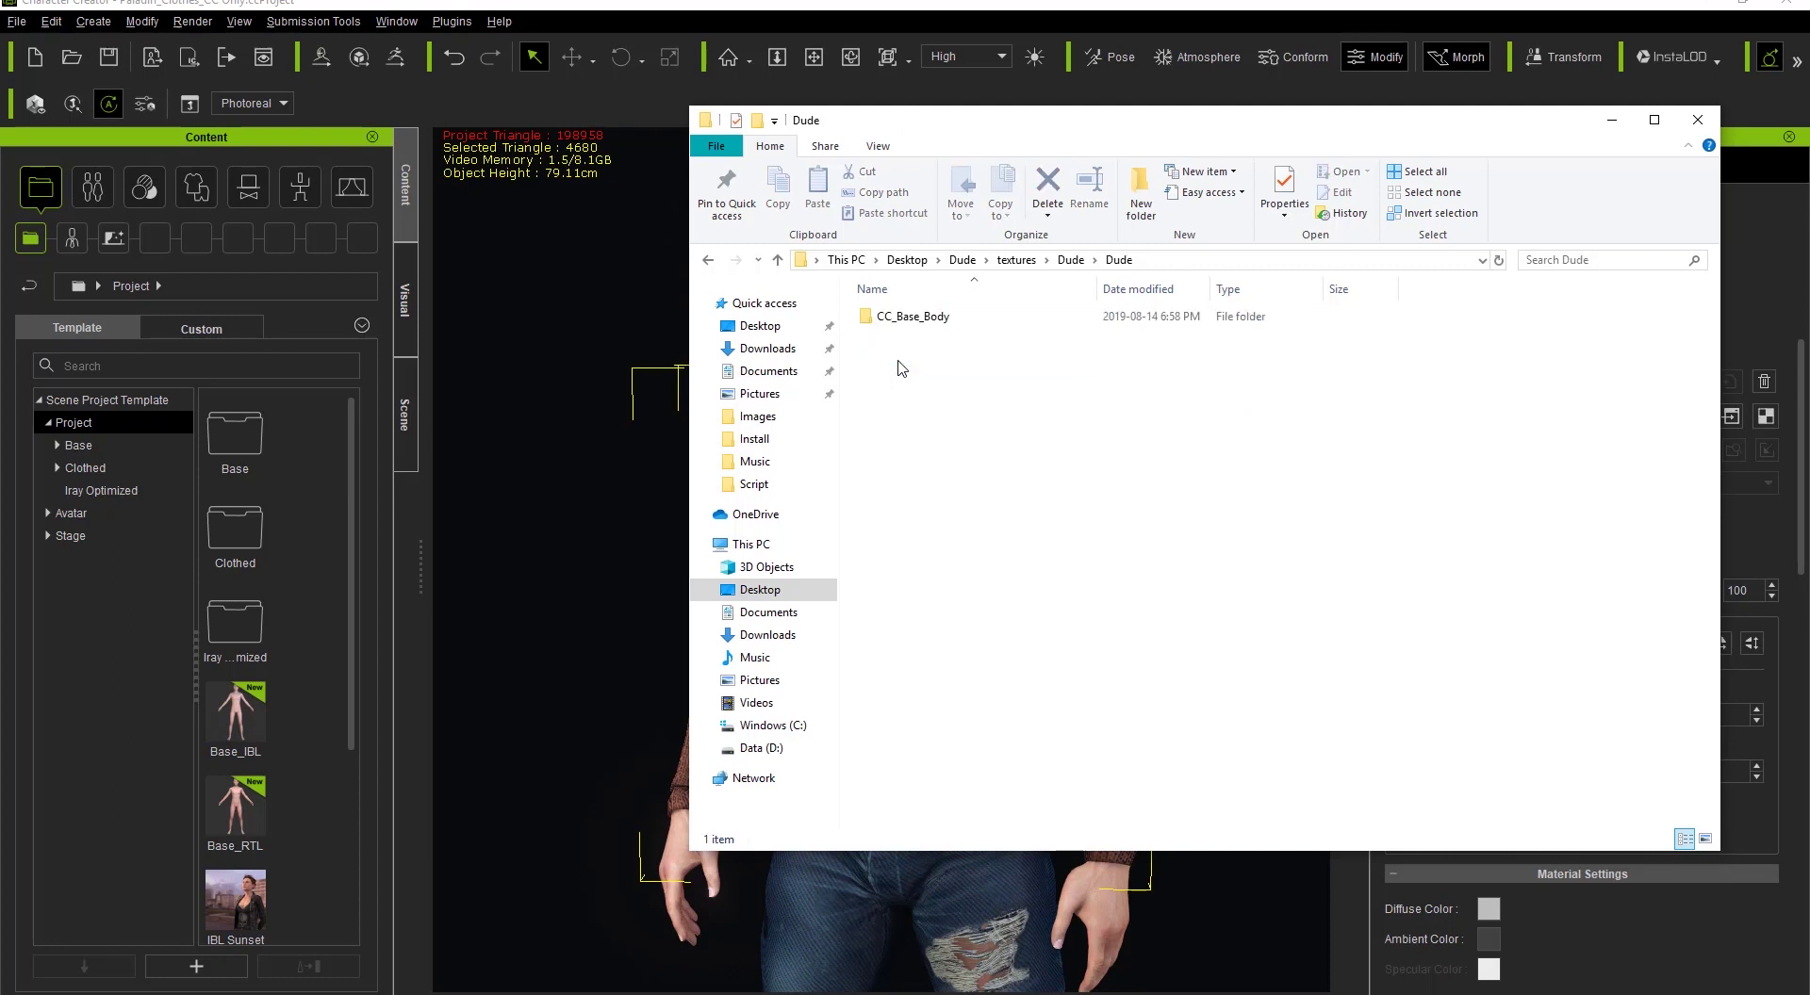
{"action": "left_click", "coordinate": [916, 321]}
{"action": "double_click", "coordinate": [916, 321]}
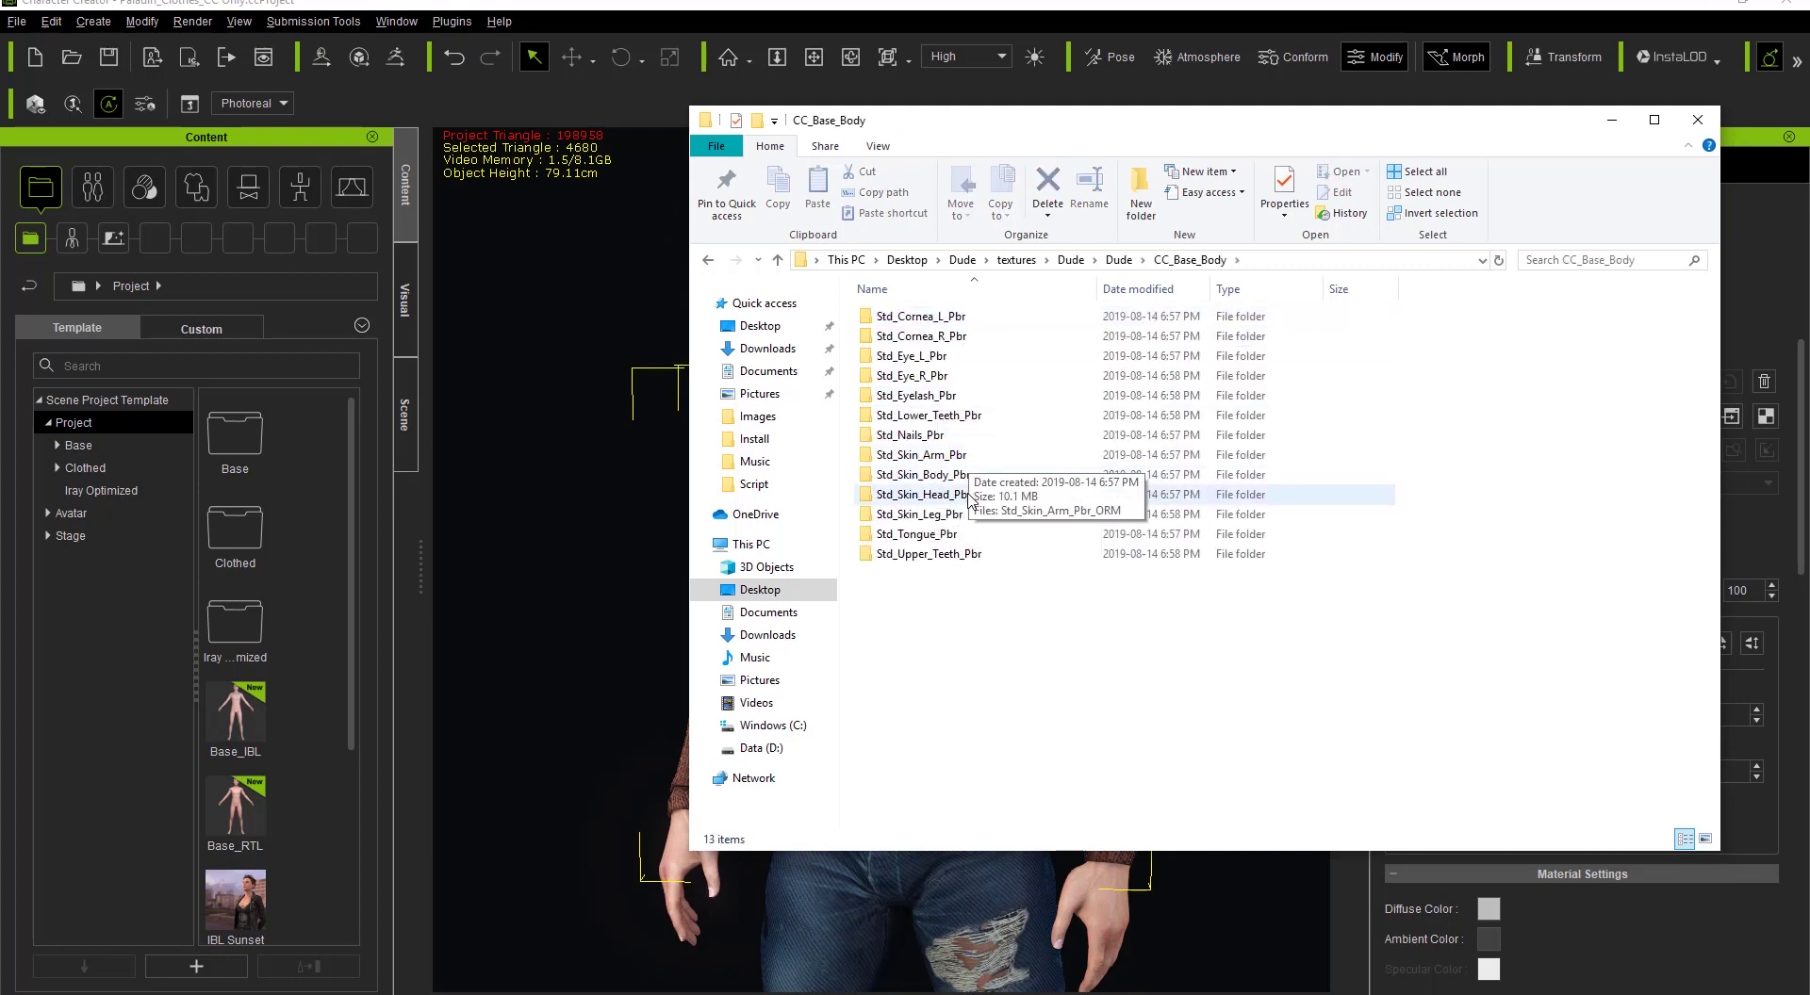
Inspect the Std_Skin_Head_Pbr, Std_Skin_Leg_Pbr and Std_Skin_Arm_Pbr folders, selecting the arm ORM texture.
{"action": "mouse_move", "coordinate": [955, 523]}
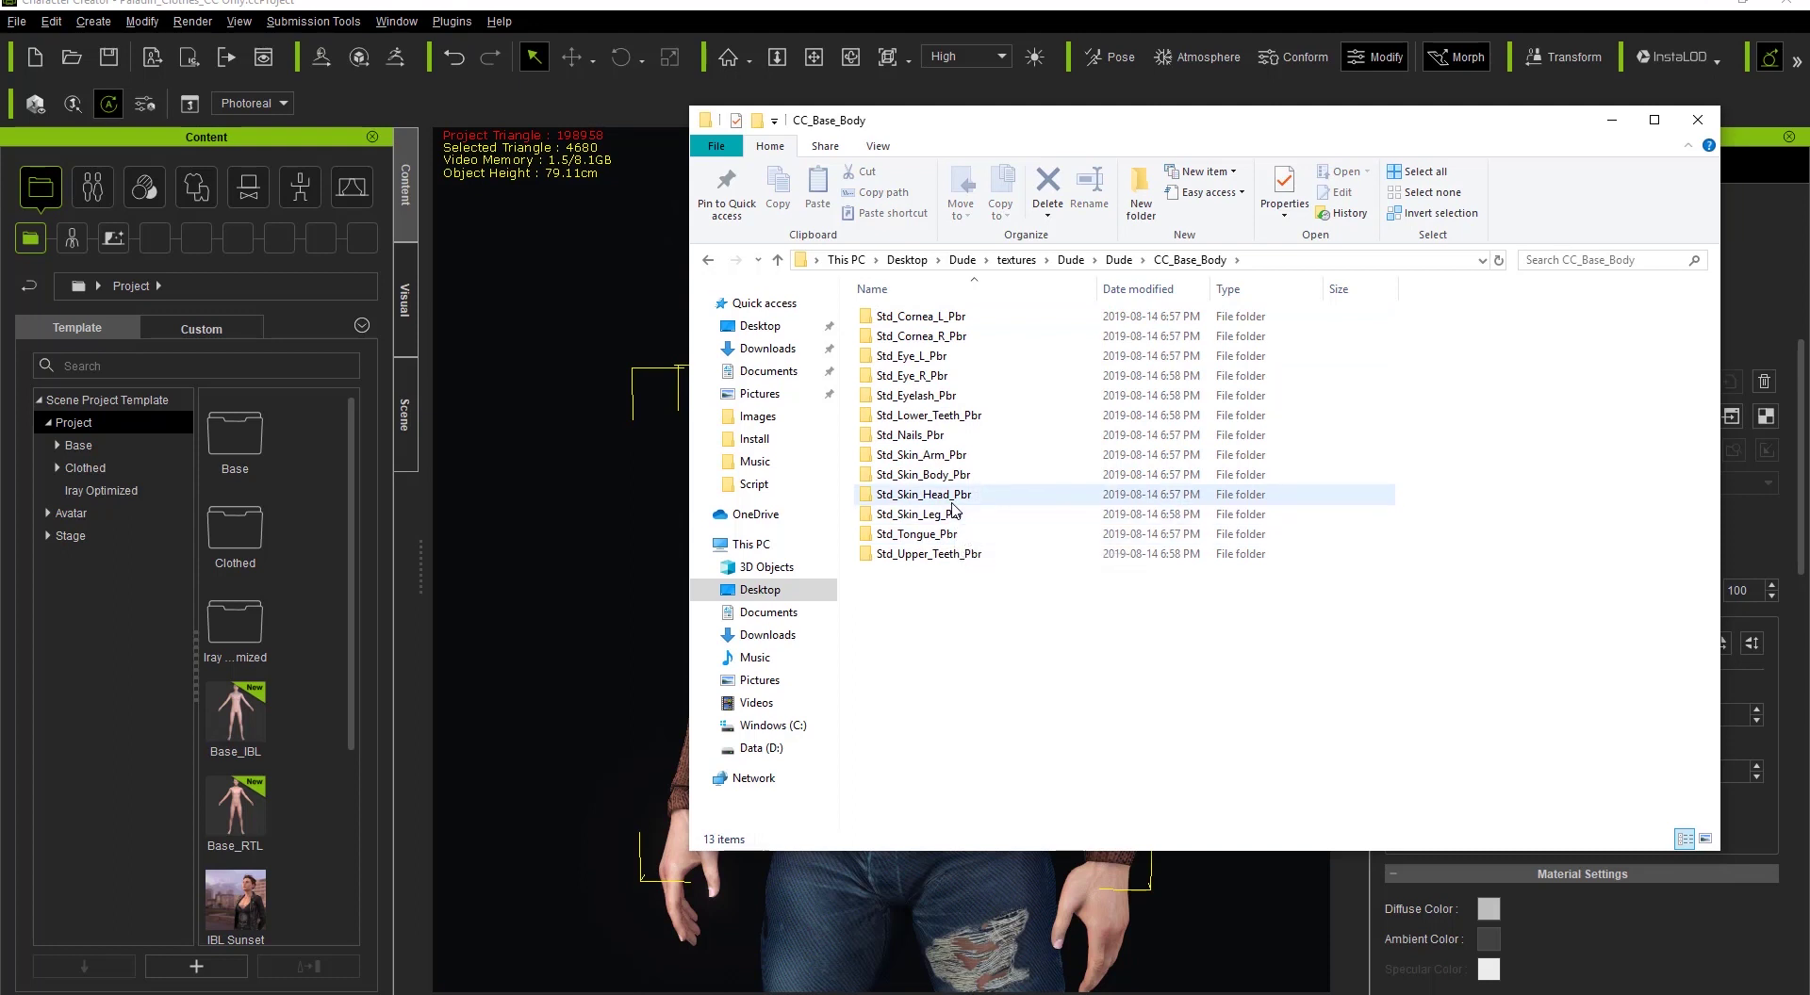
{"action": "double_click", "coordinate": [948, 501]}
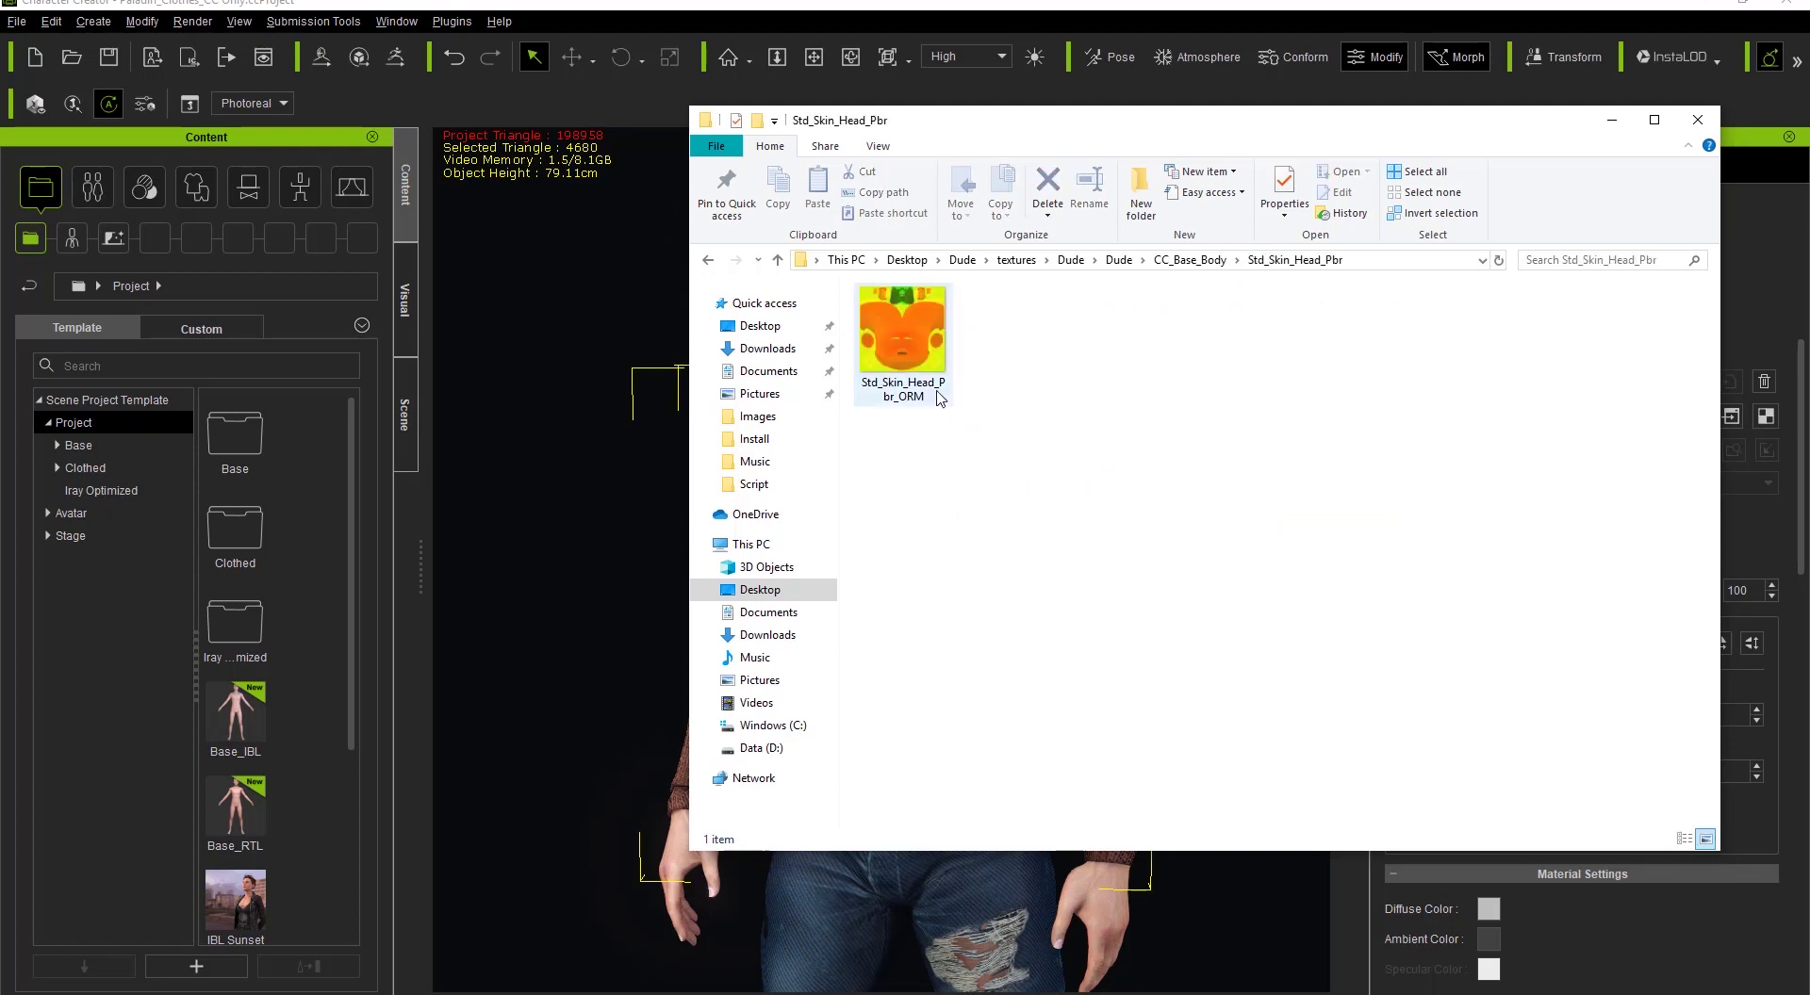
{"action": "mouse_move", "coordinate": [913, 406]}
{"action": "left_click", "coordinate": [1205, 262]}
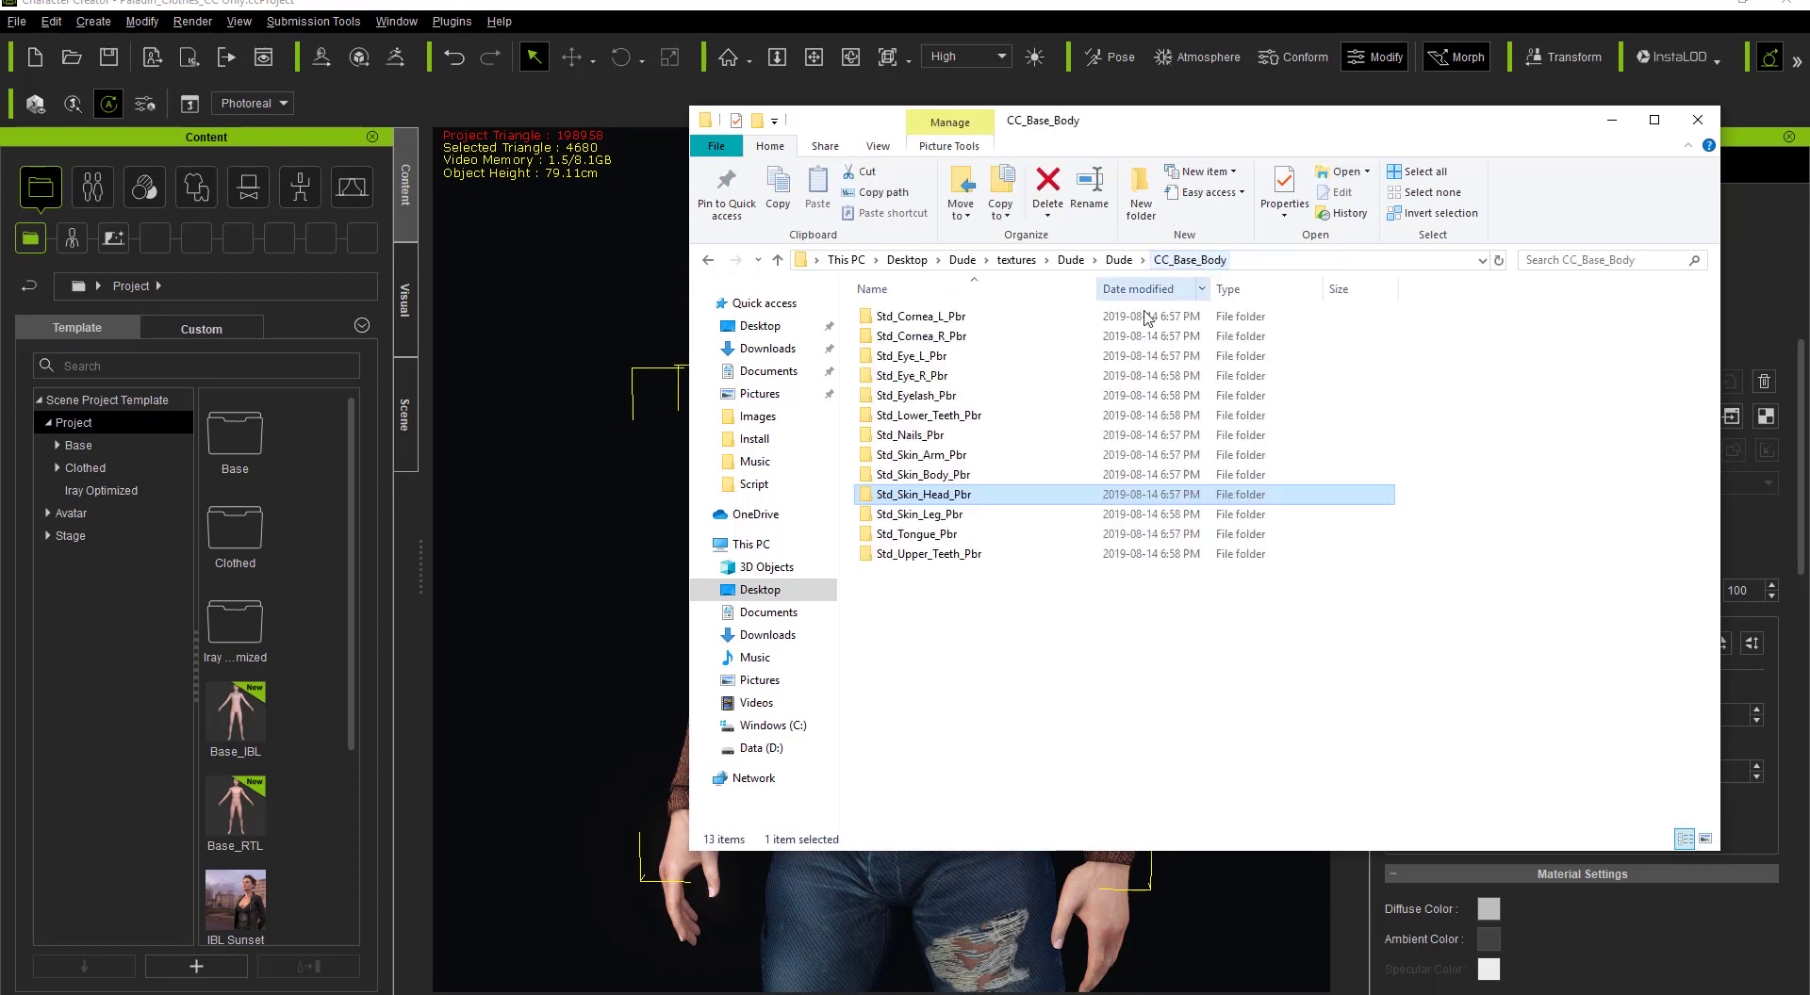
{"action": "double_click", "coordinate": [931, 514]}
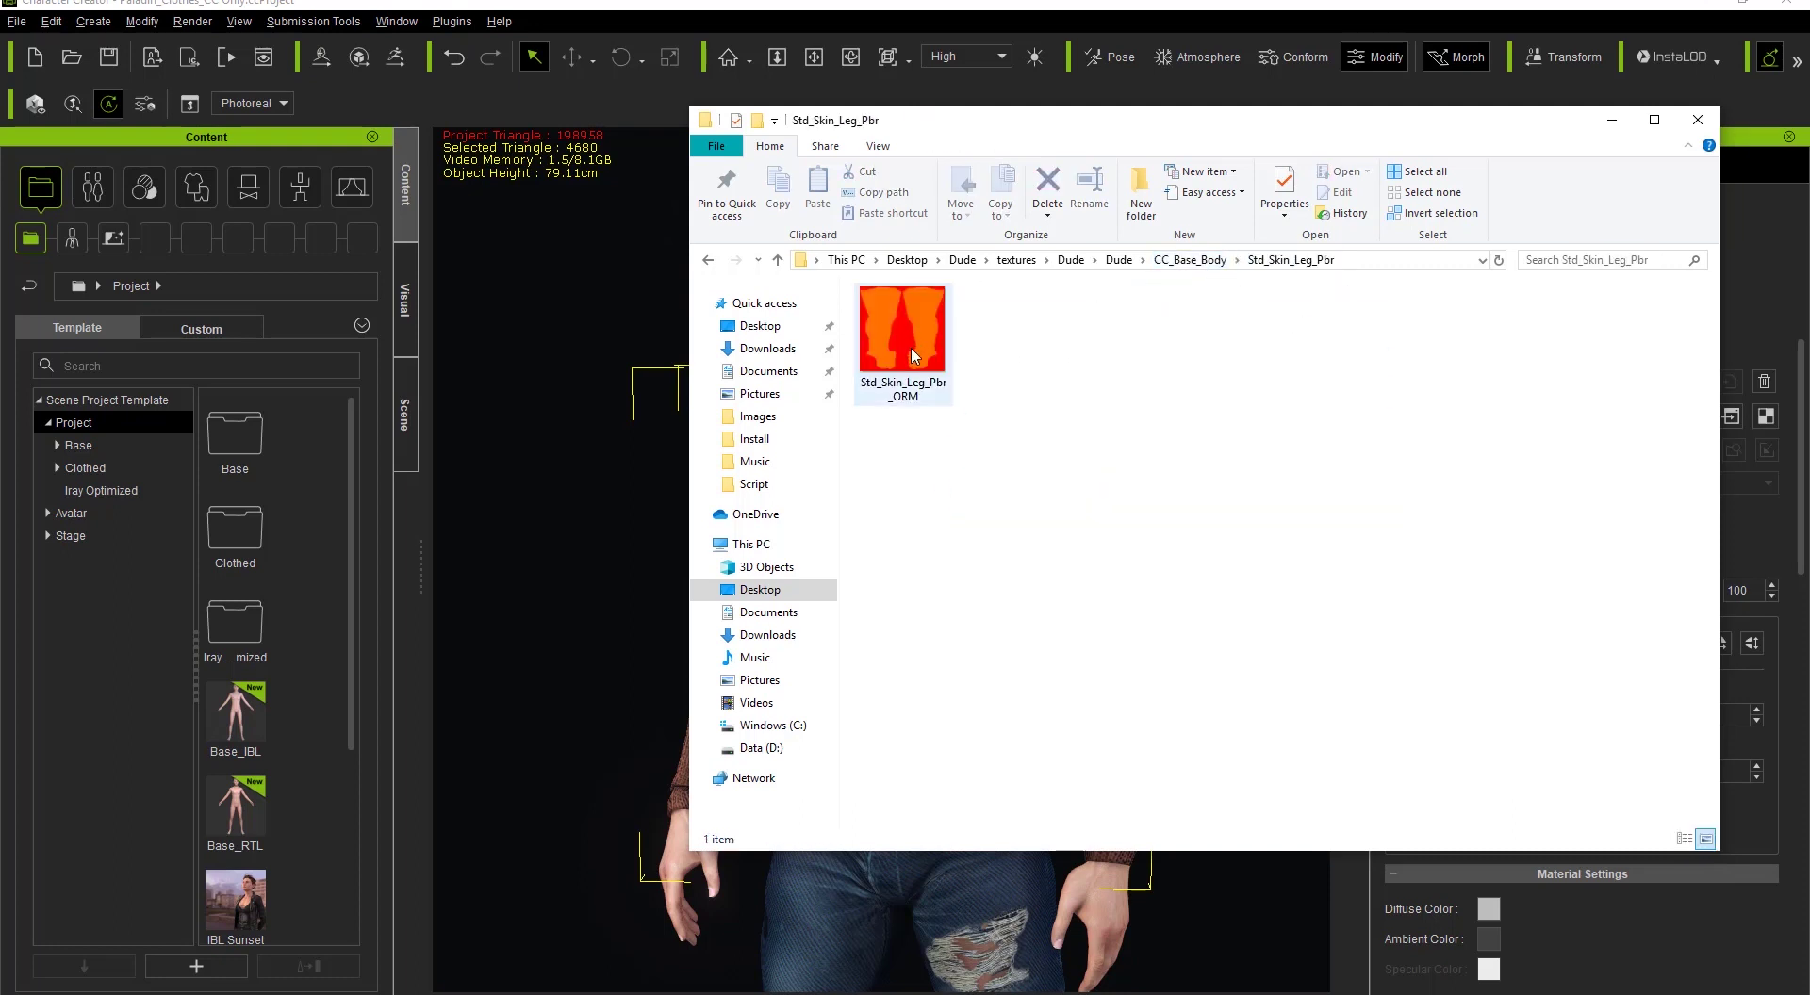
{"action": "left_click", "coordinate": [1197, 261]}
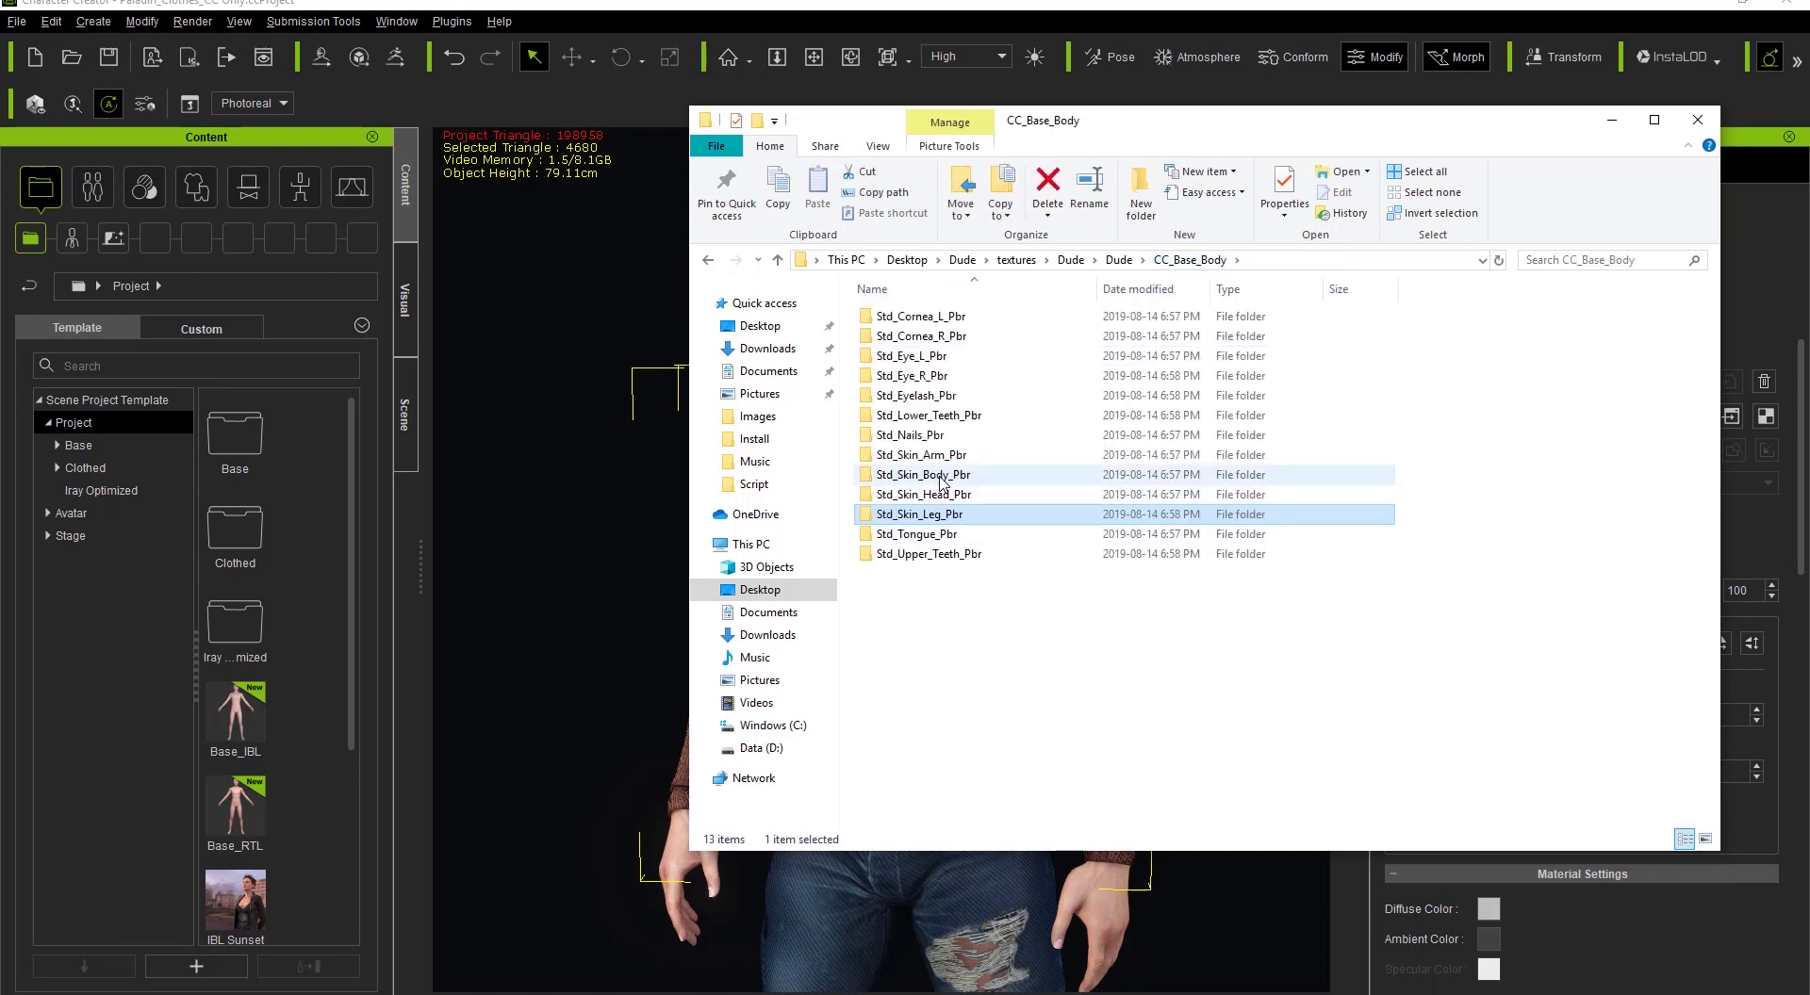
{"action": "double_click", "coordinate": [920, 454]}
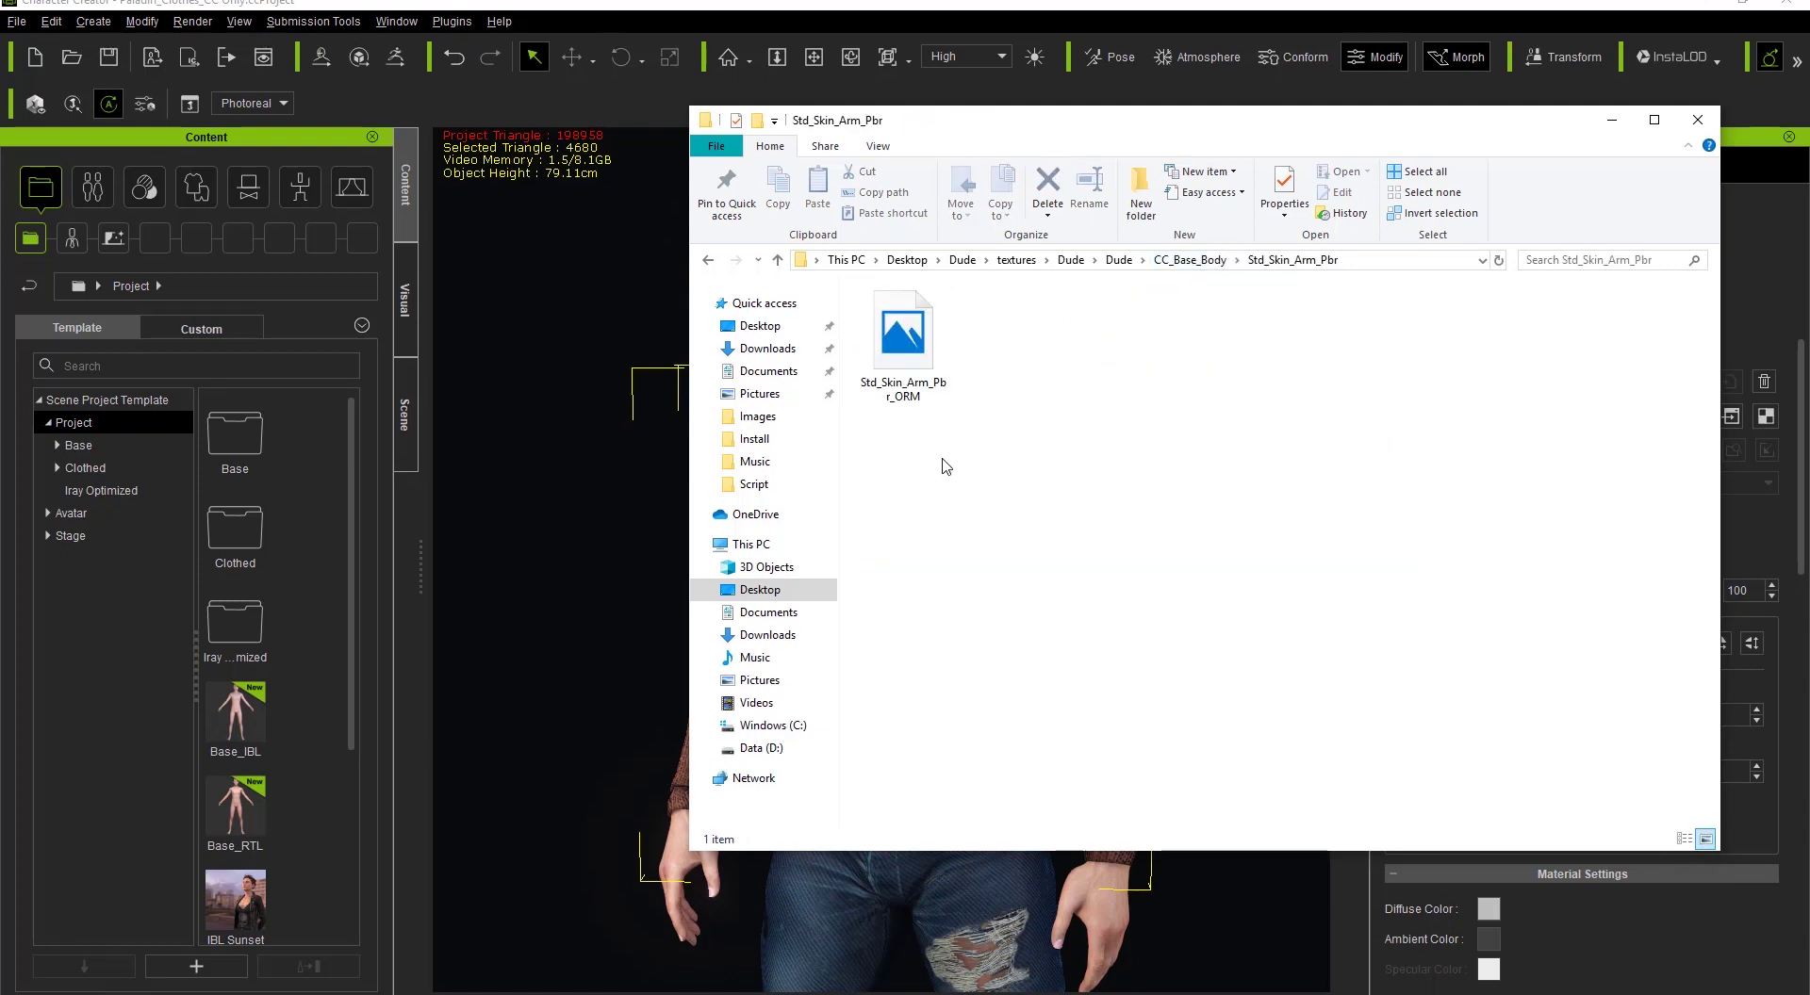
{"action": "left_click", "coordinate": [914, 375]}
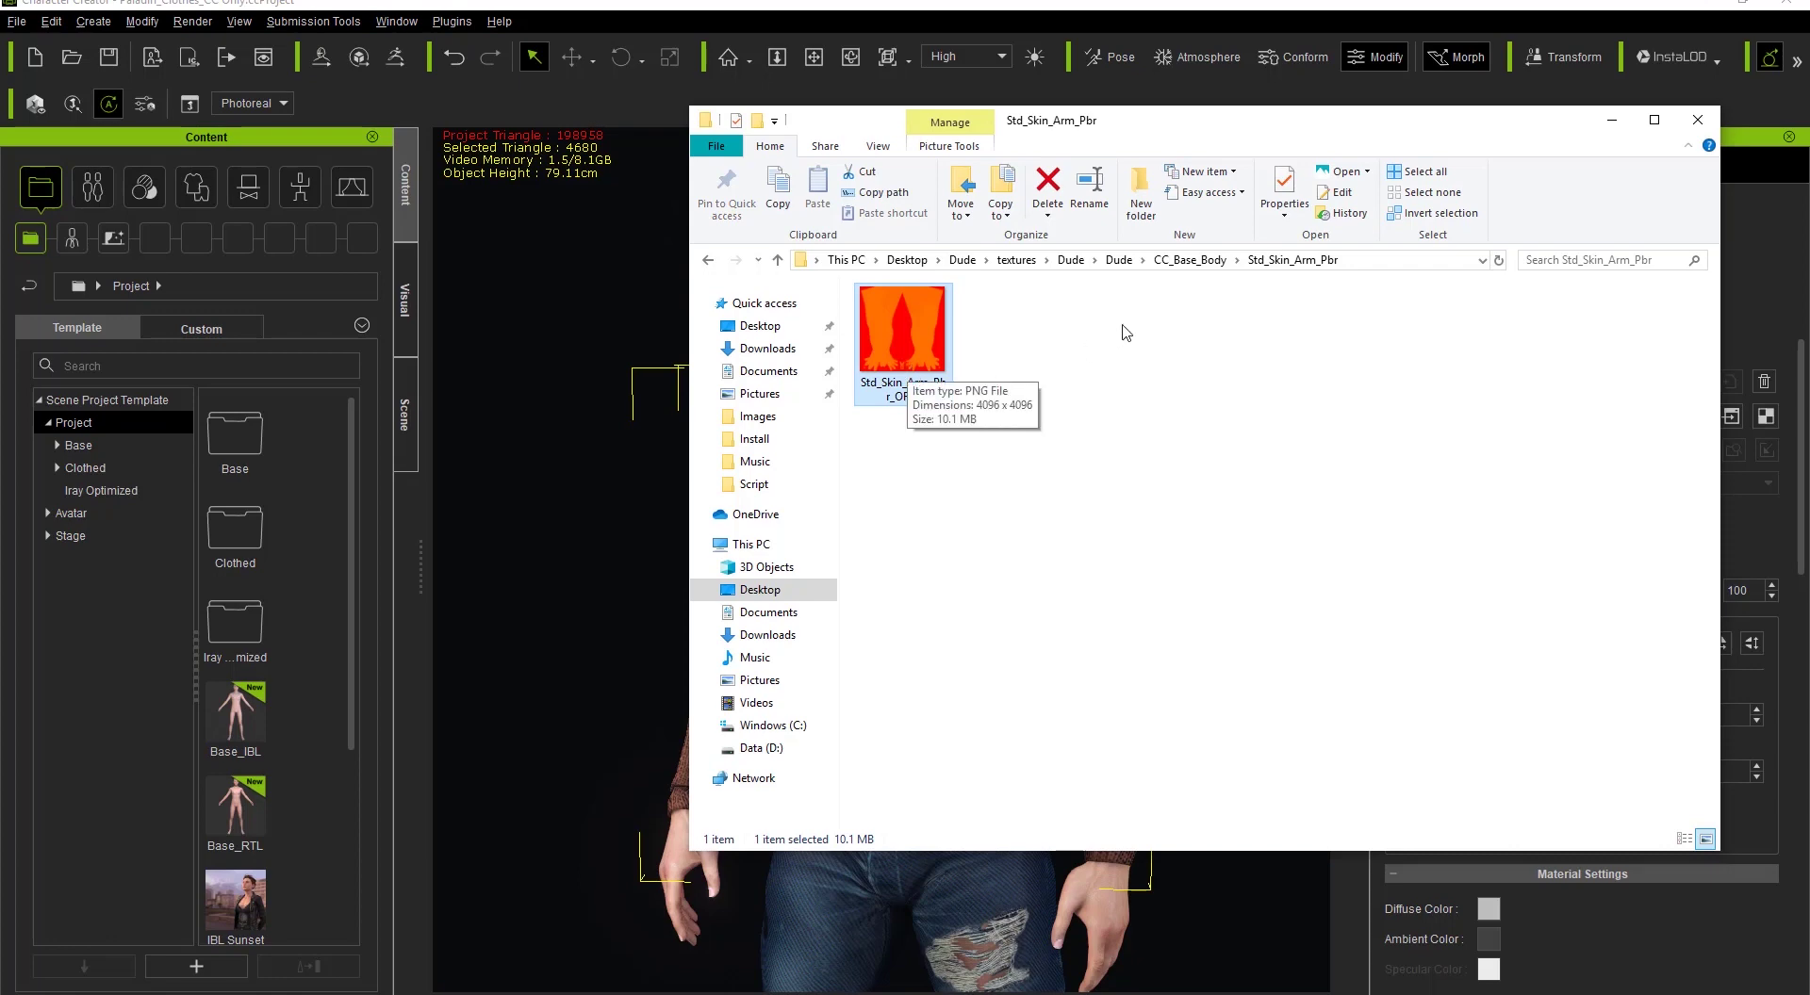
Go back up through CC_Base_Body and Dude to the textures folder.
{"action": "left_click", "coordinate": [1190, 262]}
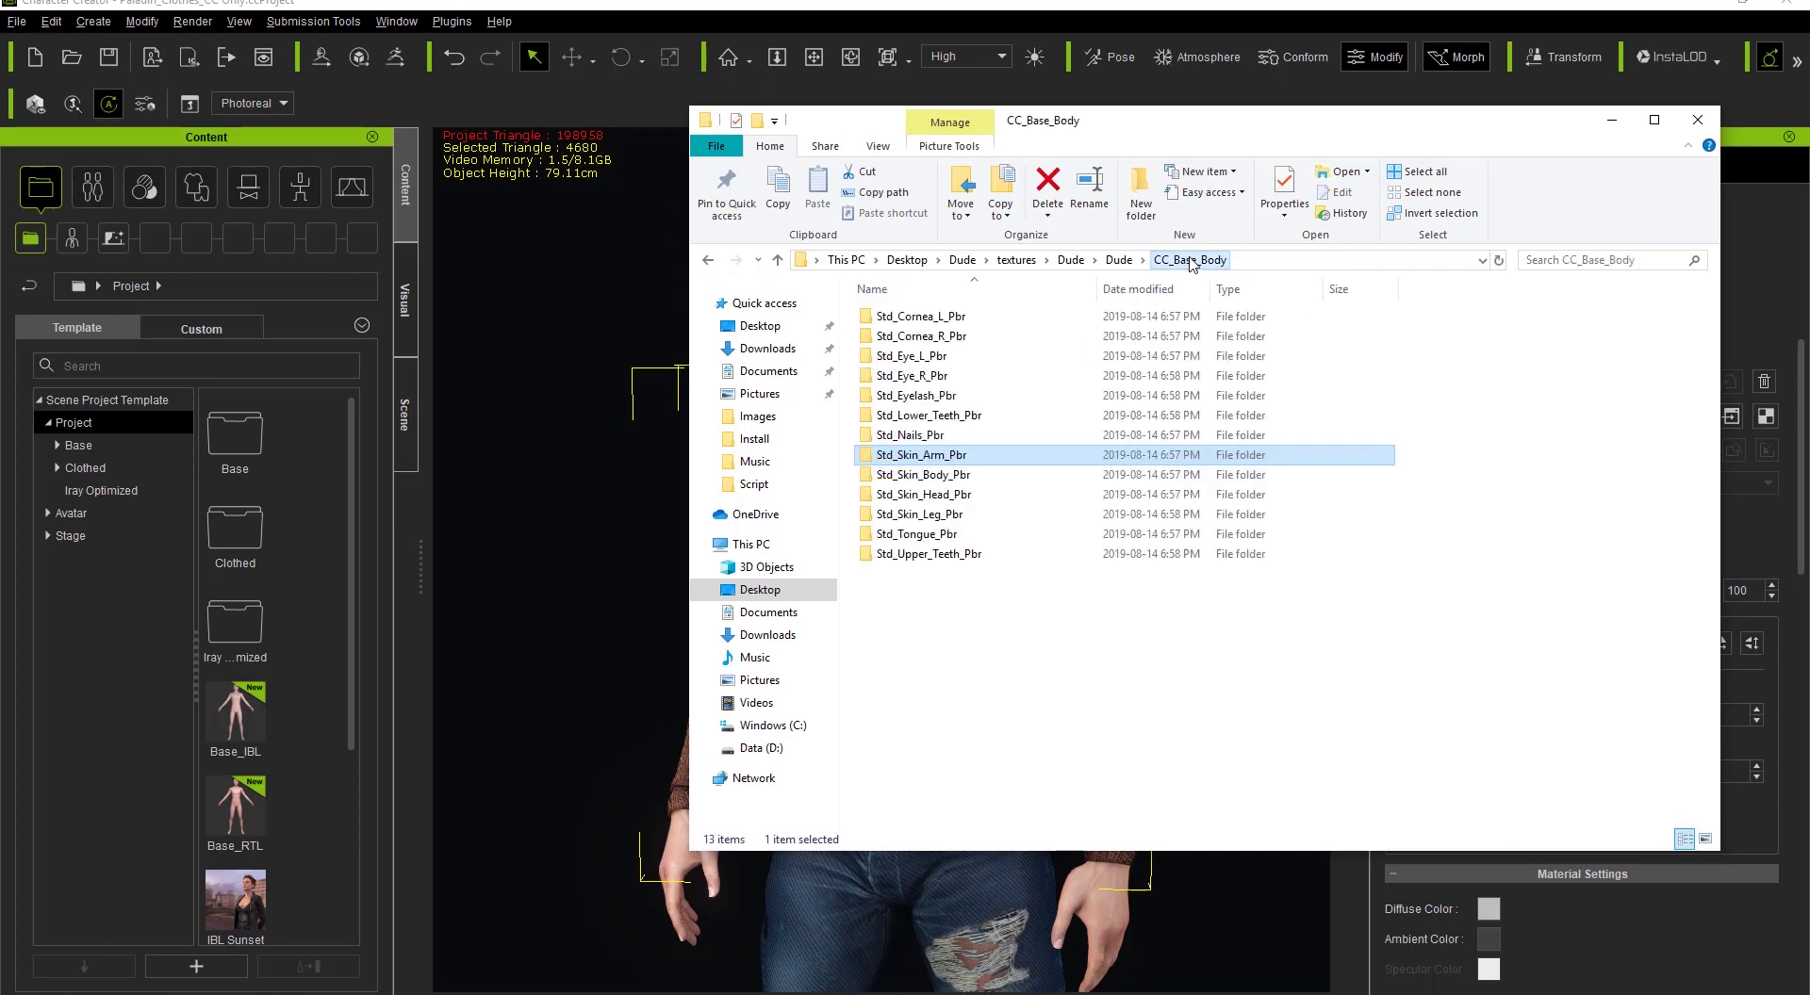
{"action": "left_click", "coordinate": [1071, 260]}
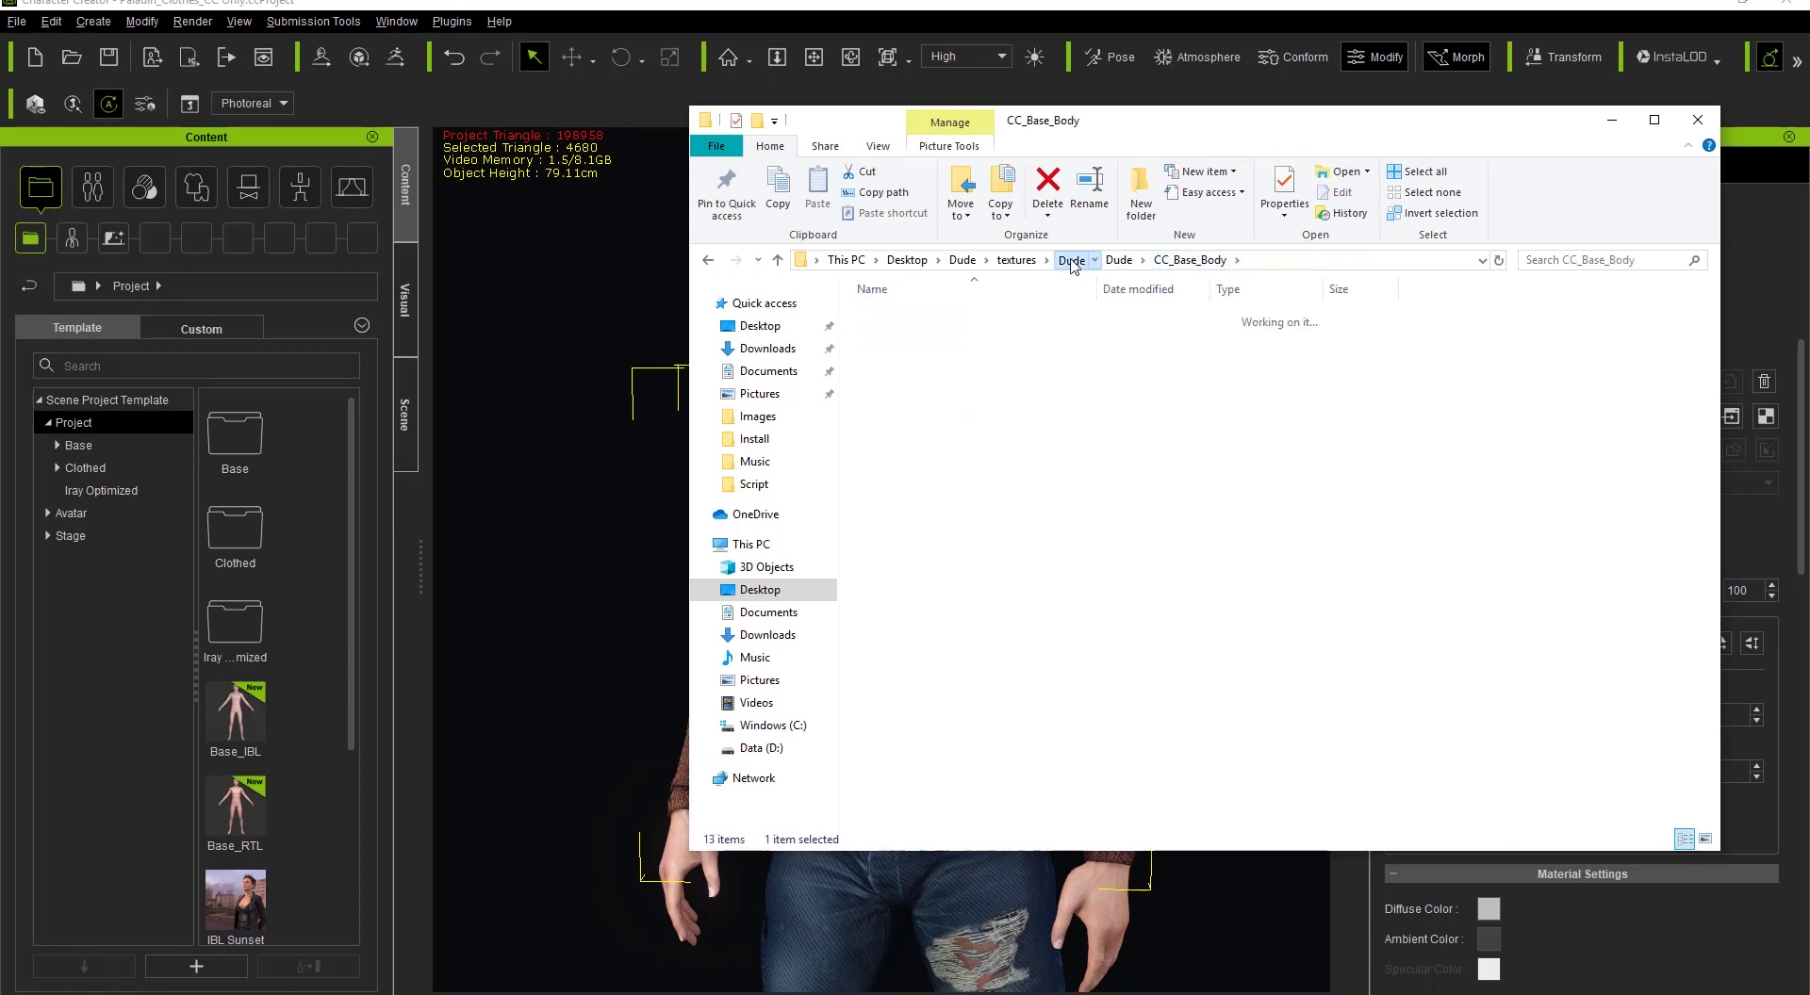
{"action": "left_click", "coordinate": [1016, 261]}
Return to the Dude export folder and open the Dude JSON file in WordPad.
{"action": "left_click", "coordinate": [962, 260]}
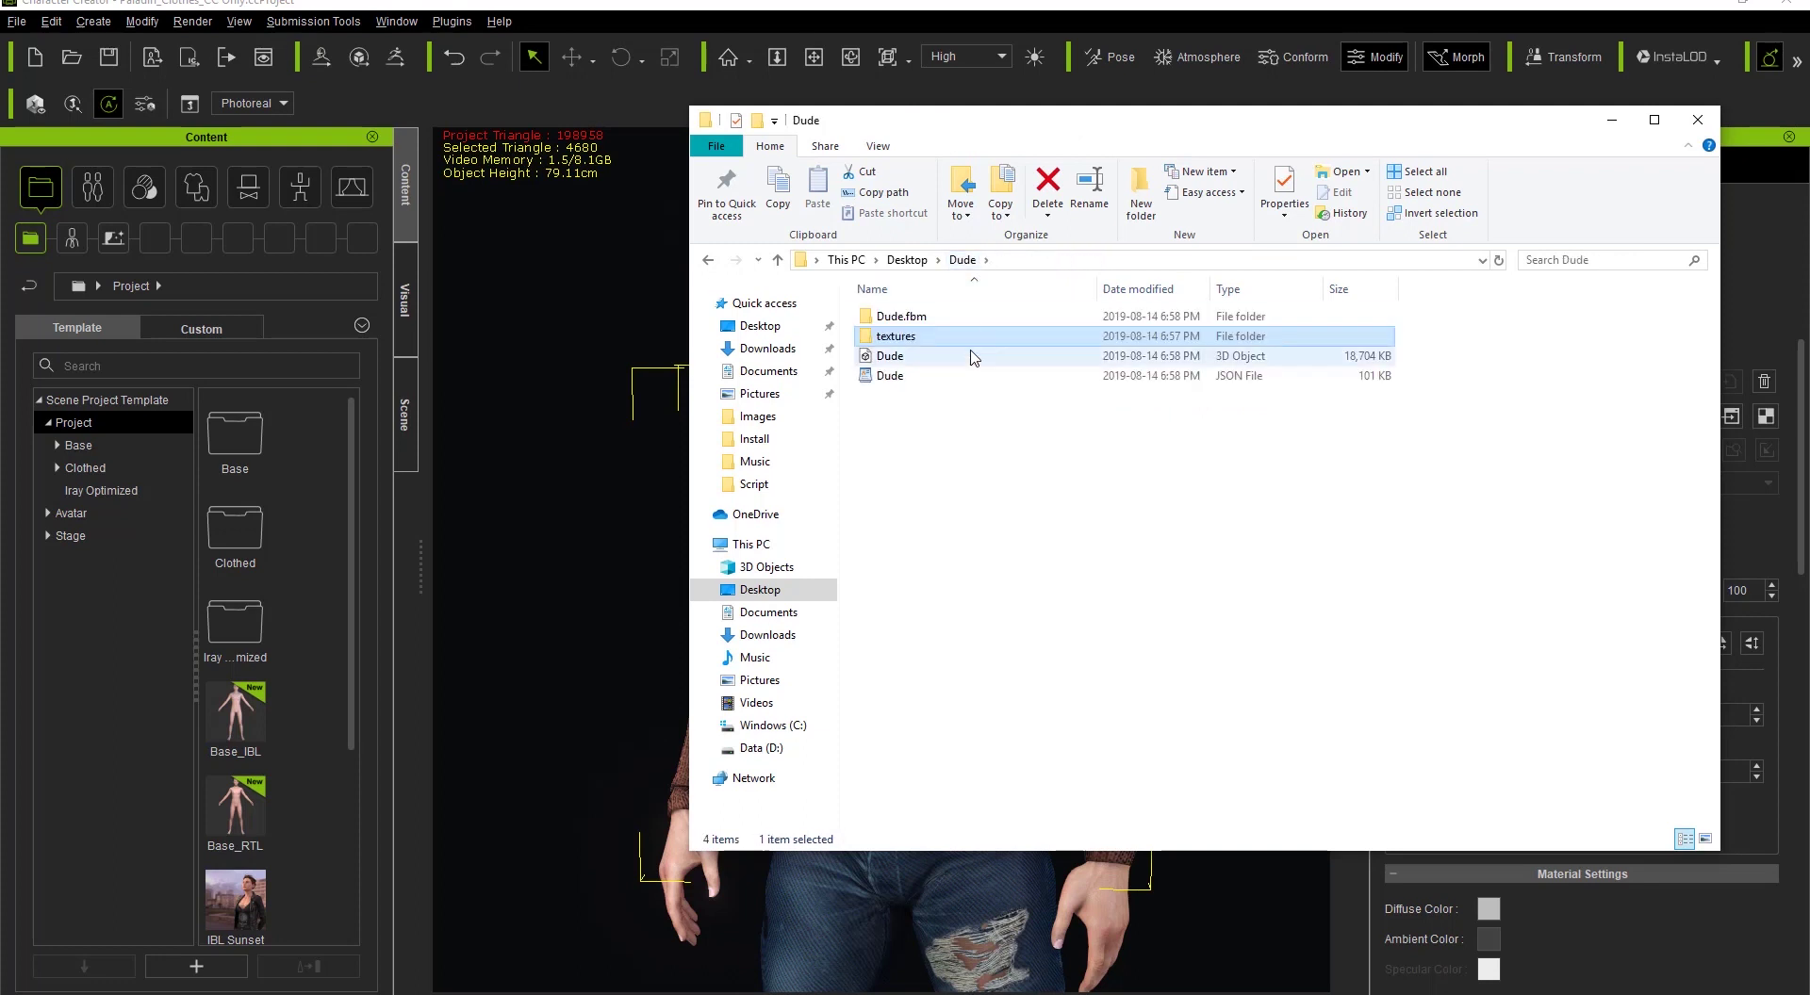
{"action": "left_click", "coordinate": [900, 377]}
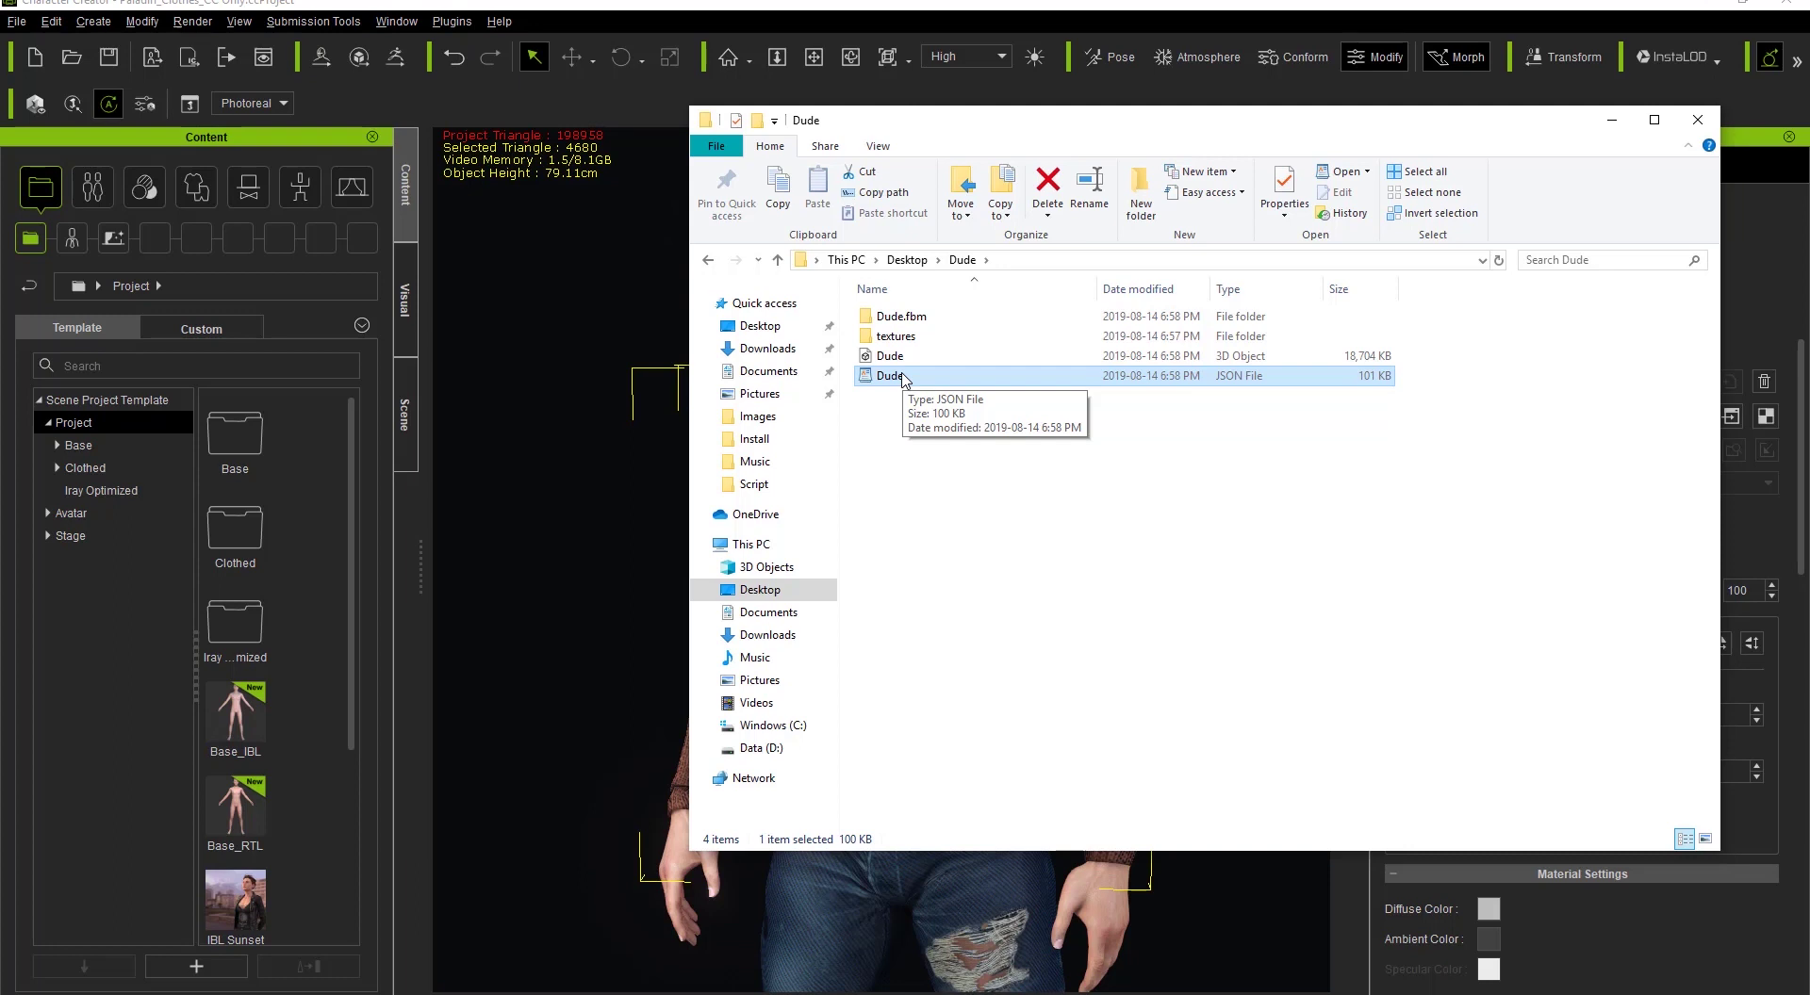
{"action": "right_click", "coordinate": [902, 380]}
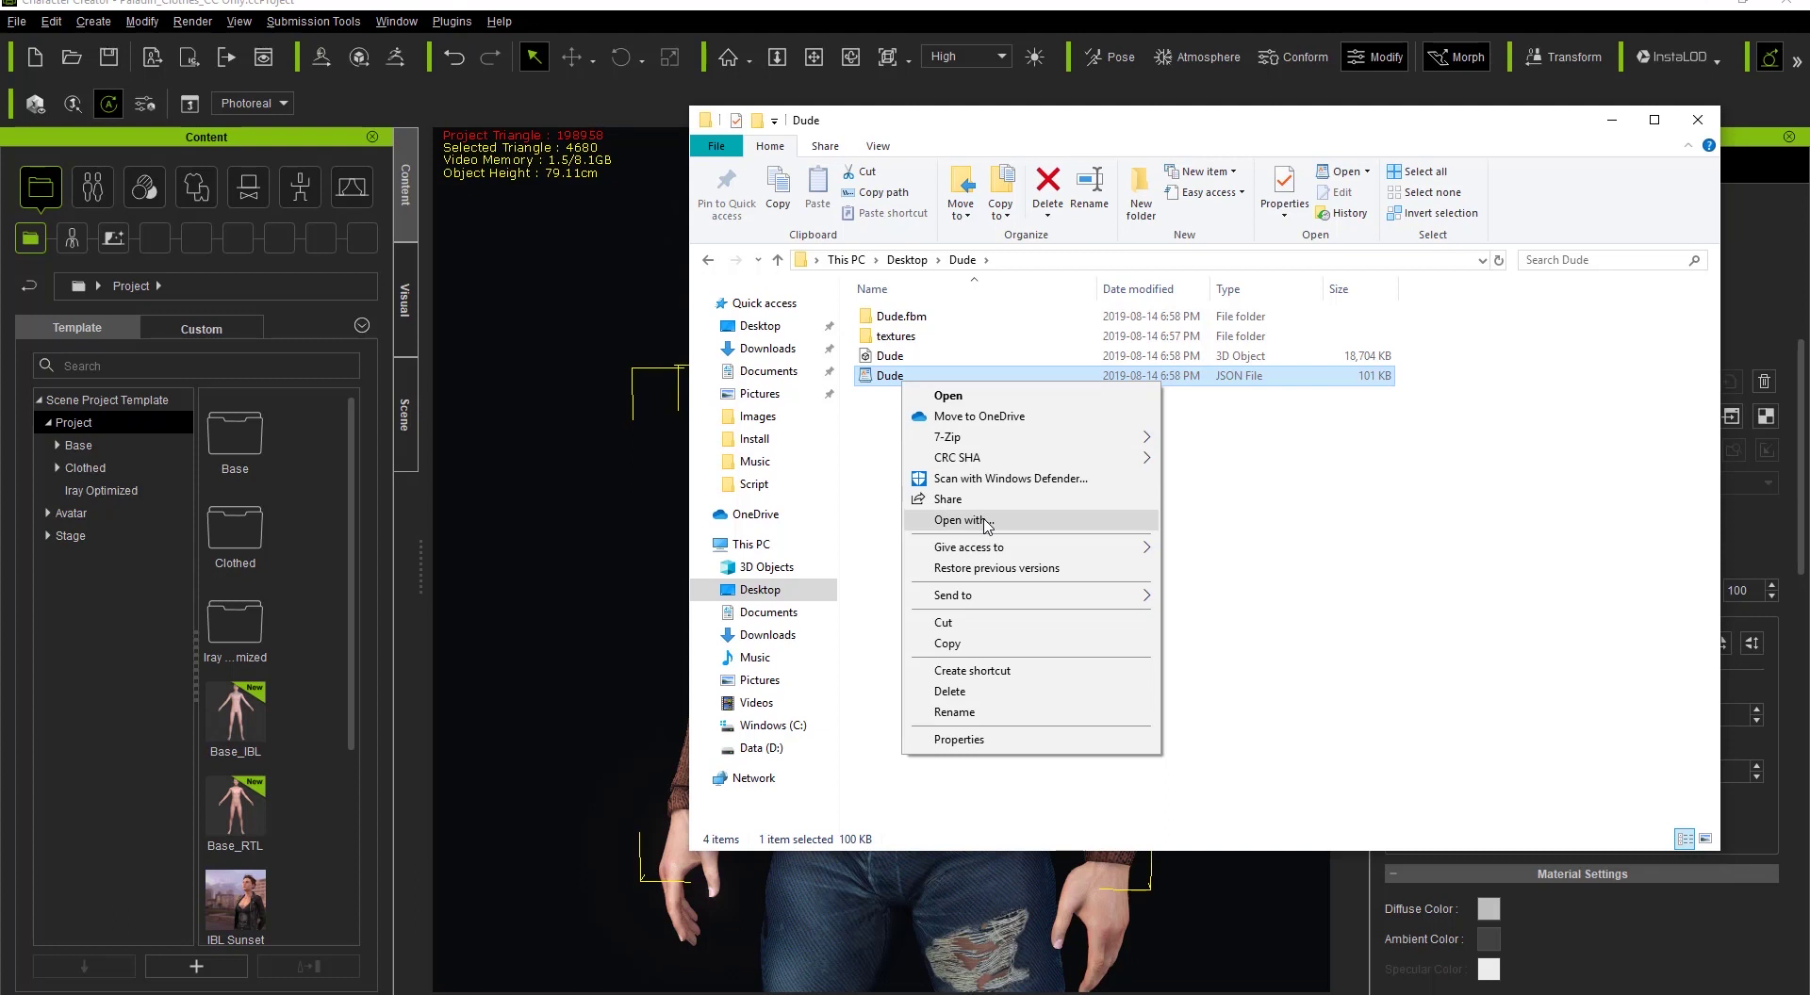
{"action": "left_click", "coordinate": [968, 397]}
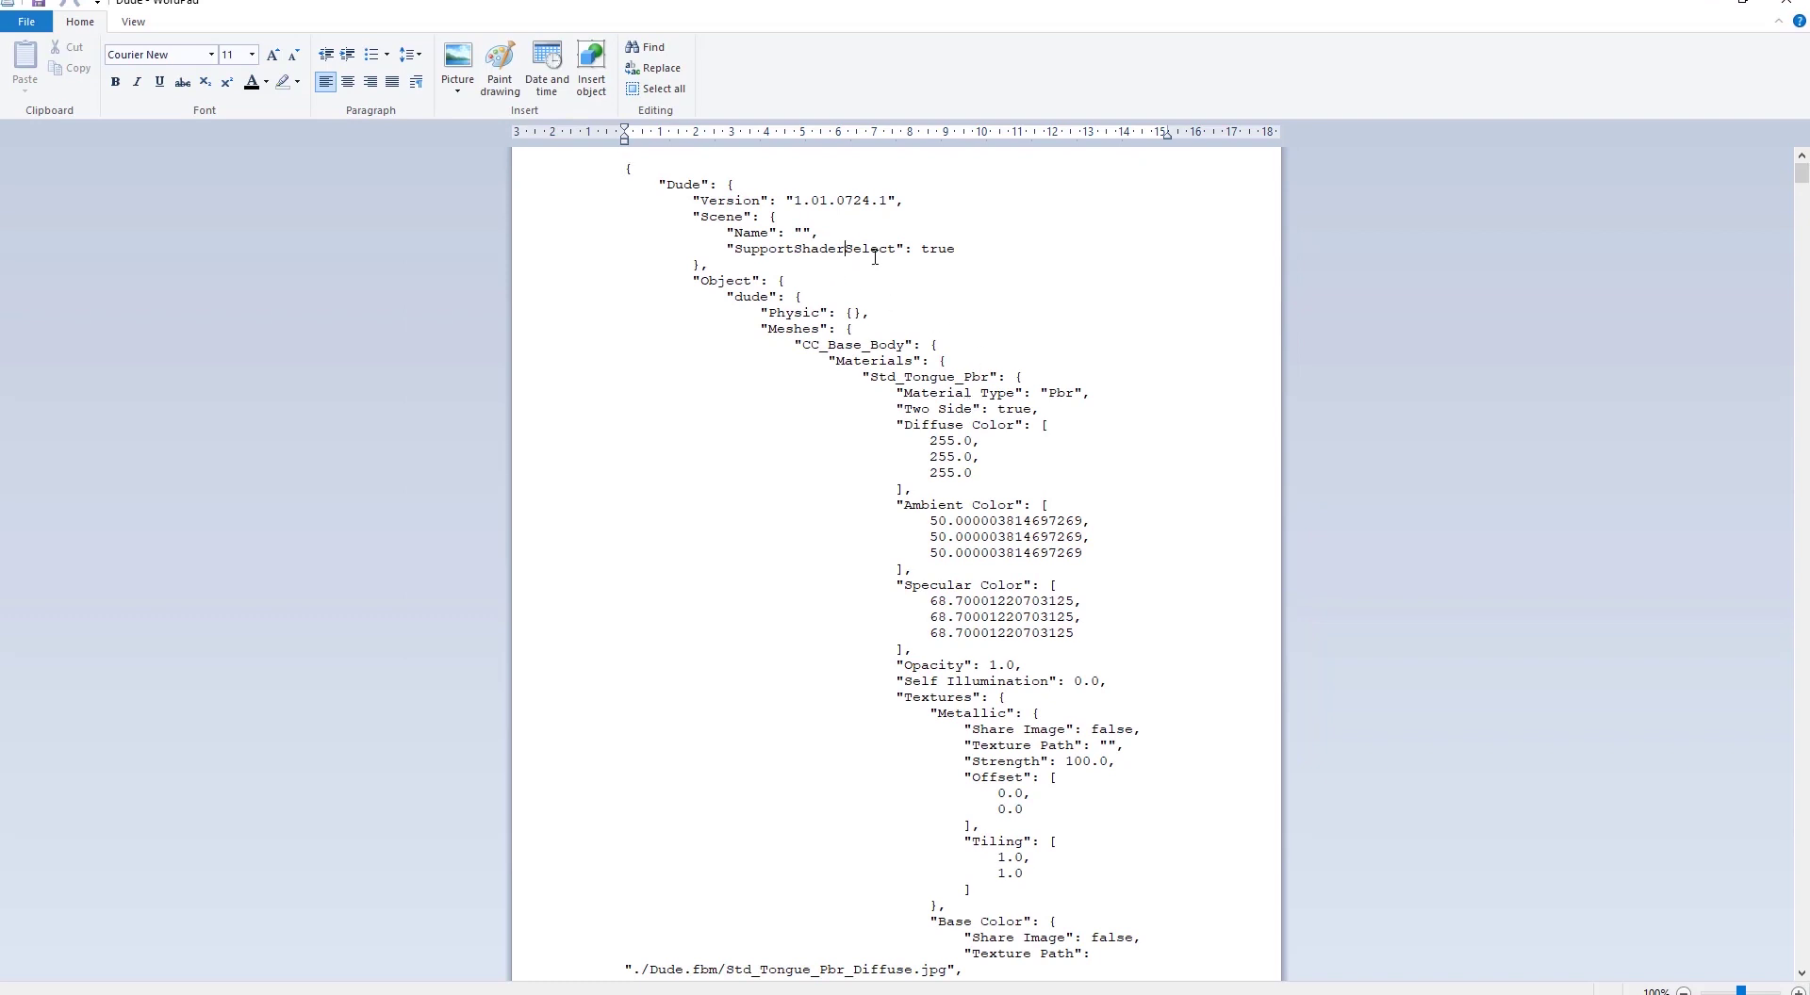
Search the JSON for 'sweat' to reach Material_Sweater01_Pbr and scroll through its textures.
{"action": "key", "text": "ctrl+f"}
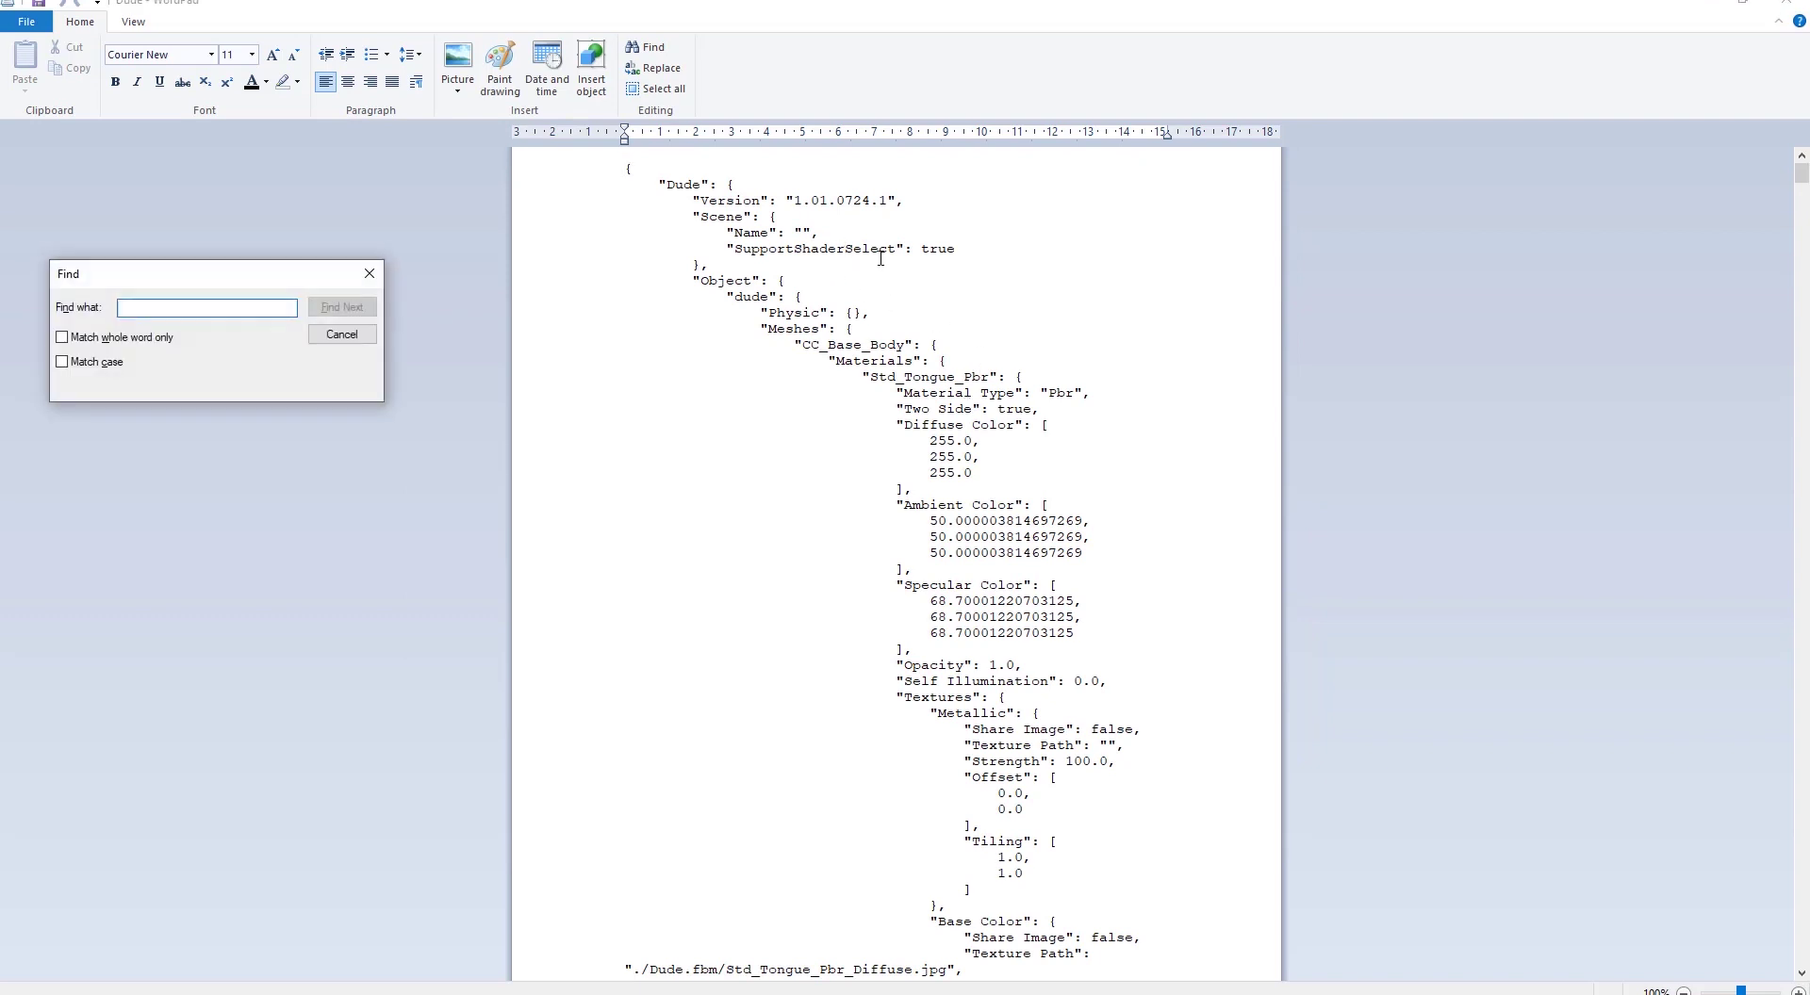
{"action": "type", "text": "sweater"}
{"action": "left_click", "coordinate": [341, 307]}
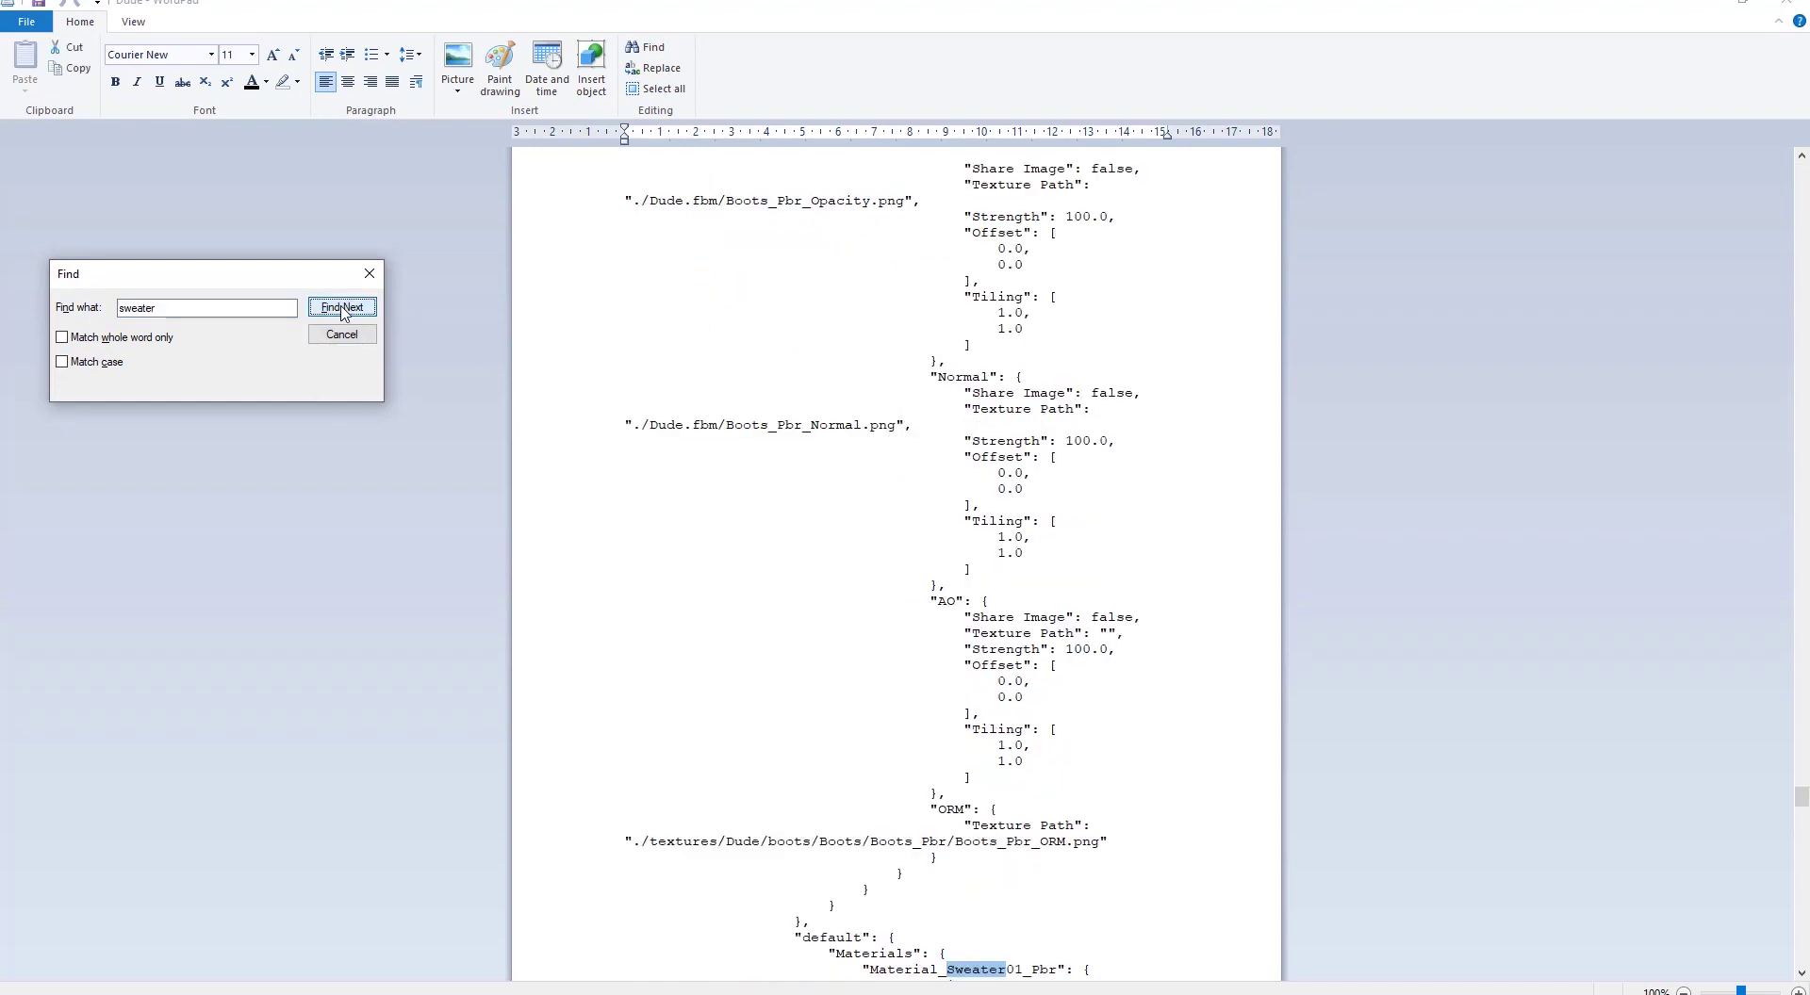
{"action": "scroll", "coordinate": [1139, 781], "scroll_direction": "down", "scroll_amount": 6}
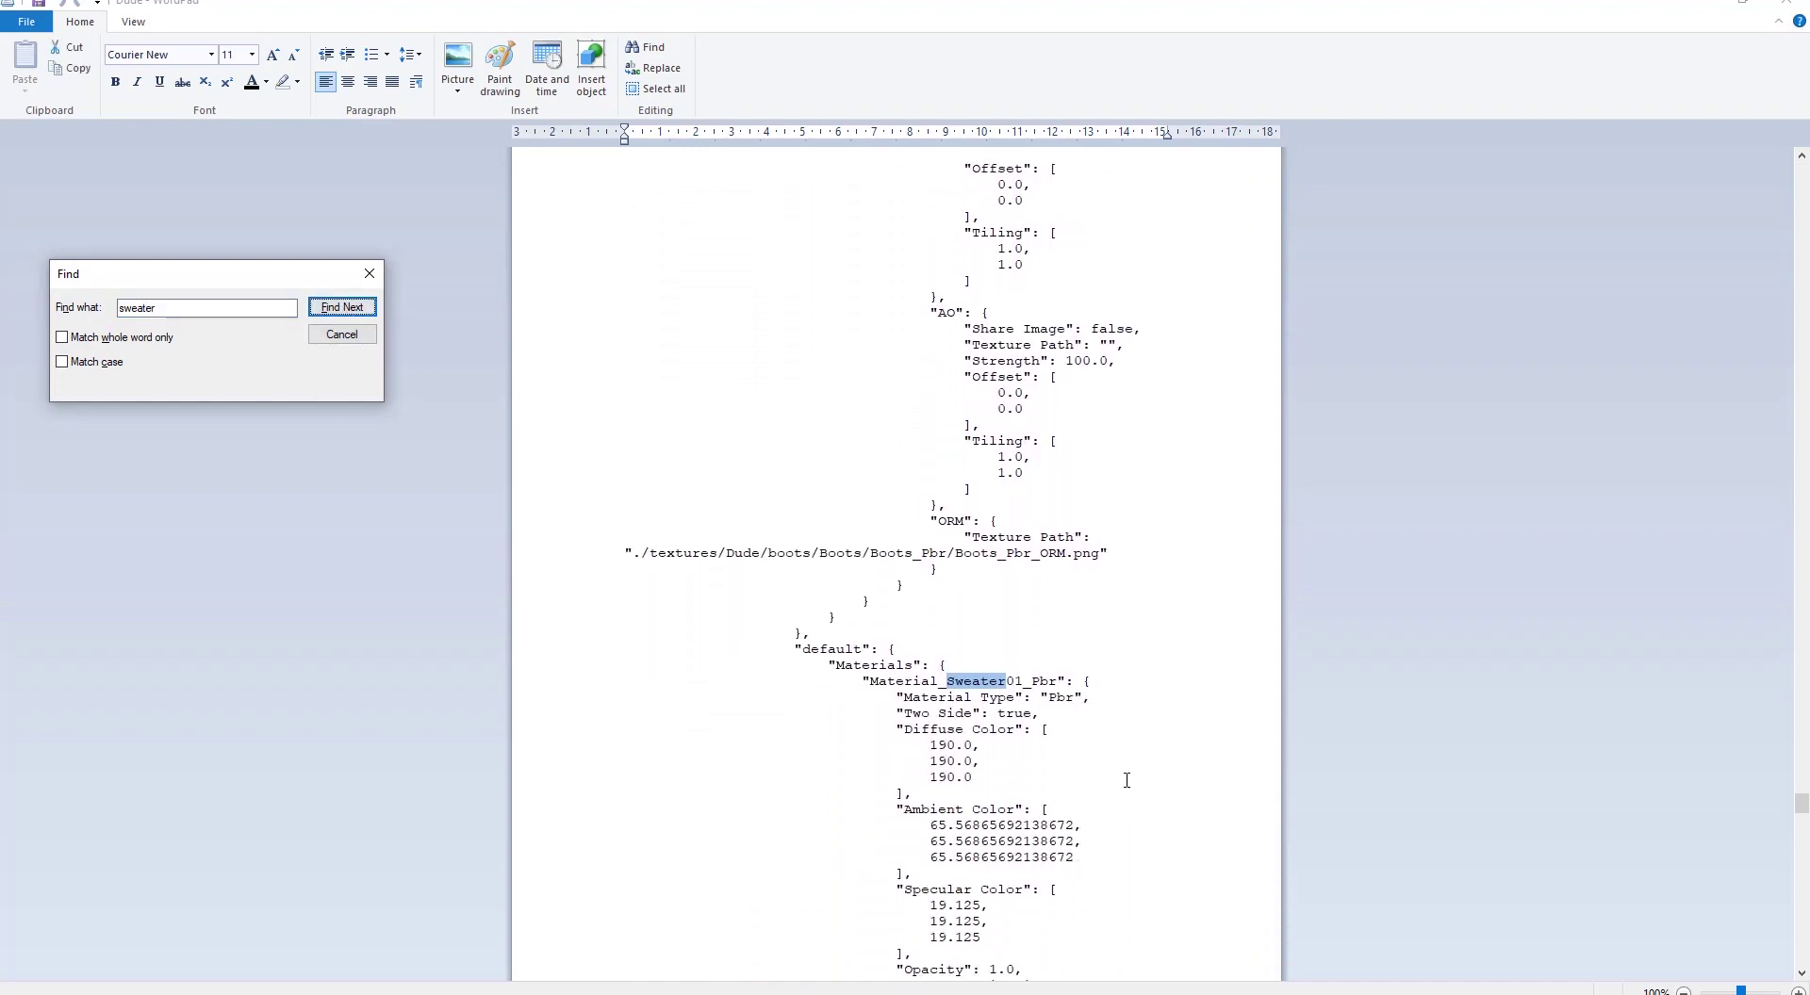
{"action": "scroll", "coordinate": [1122, 775], "scroll_direction": "down", "scroll_amount": 9}
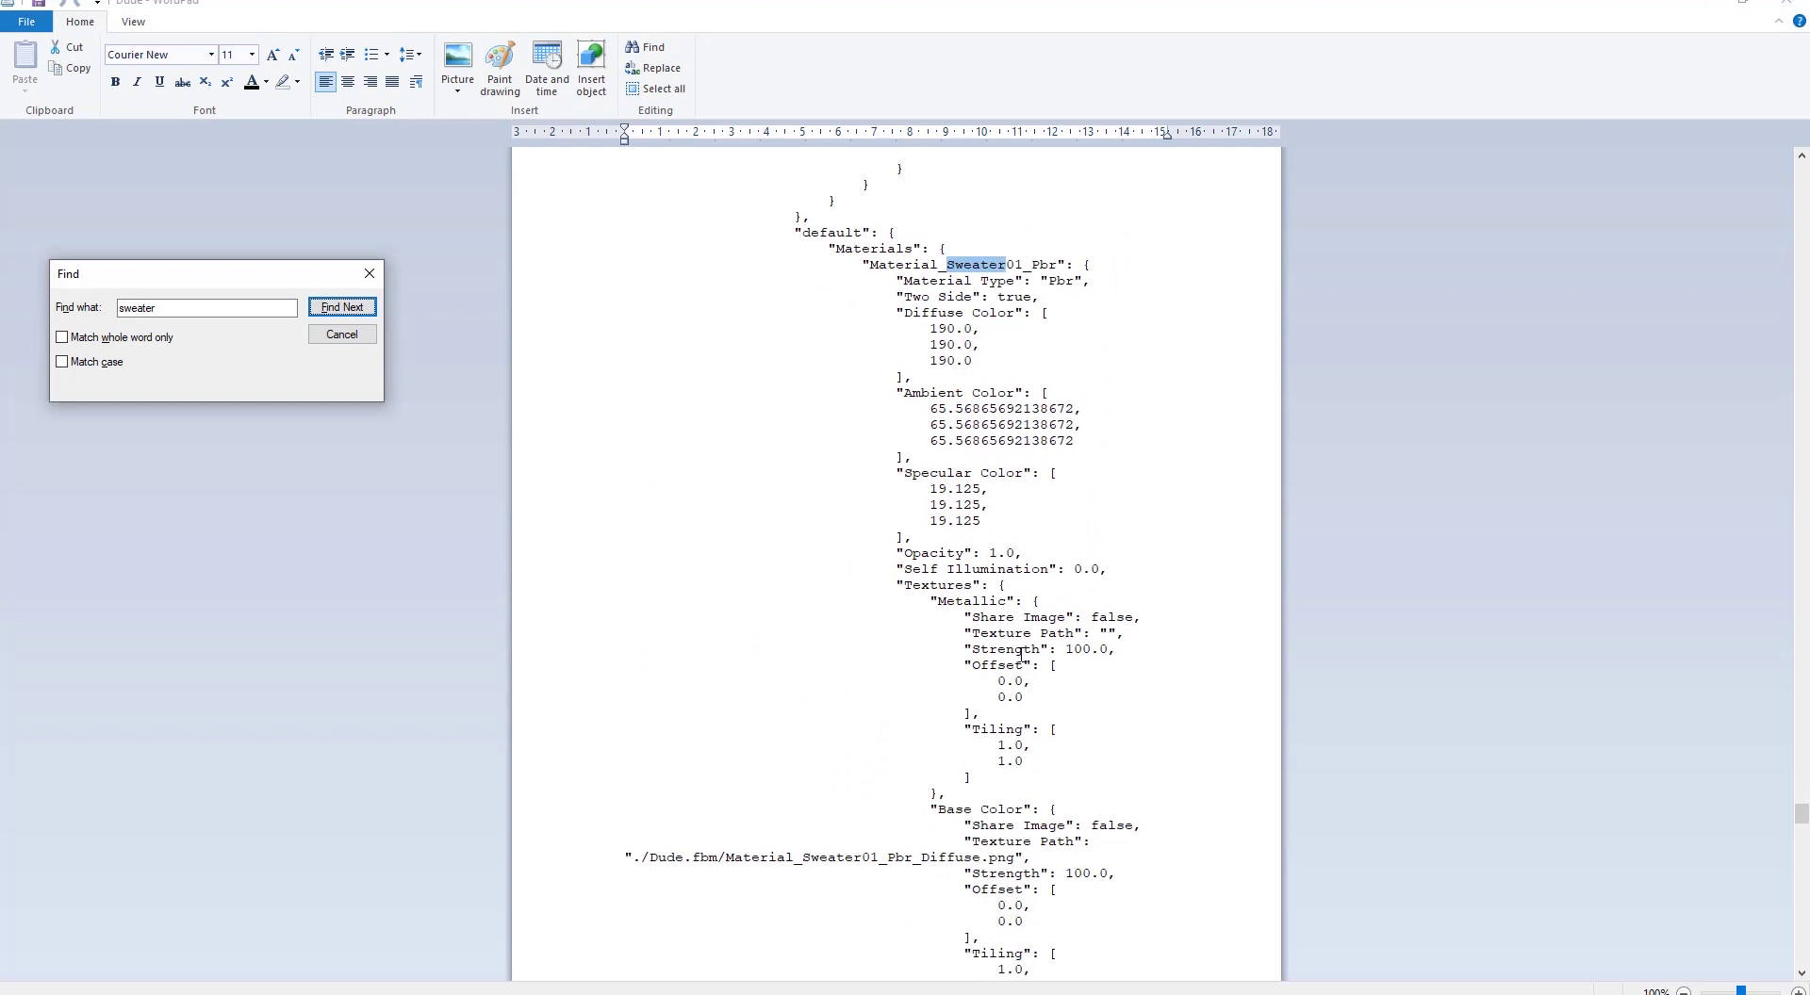
{"action": "scroll", "coordinate": [1024, 675], "scroll_direction": "down", "scroll_amount": 2}
{"action": "scroll", "coordinate": [1026, 688], "scroll_direction": "down", "scroll_amount": 2}
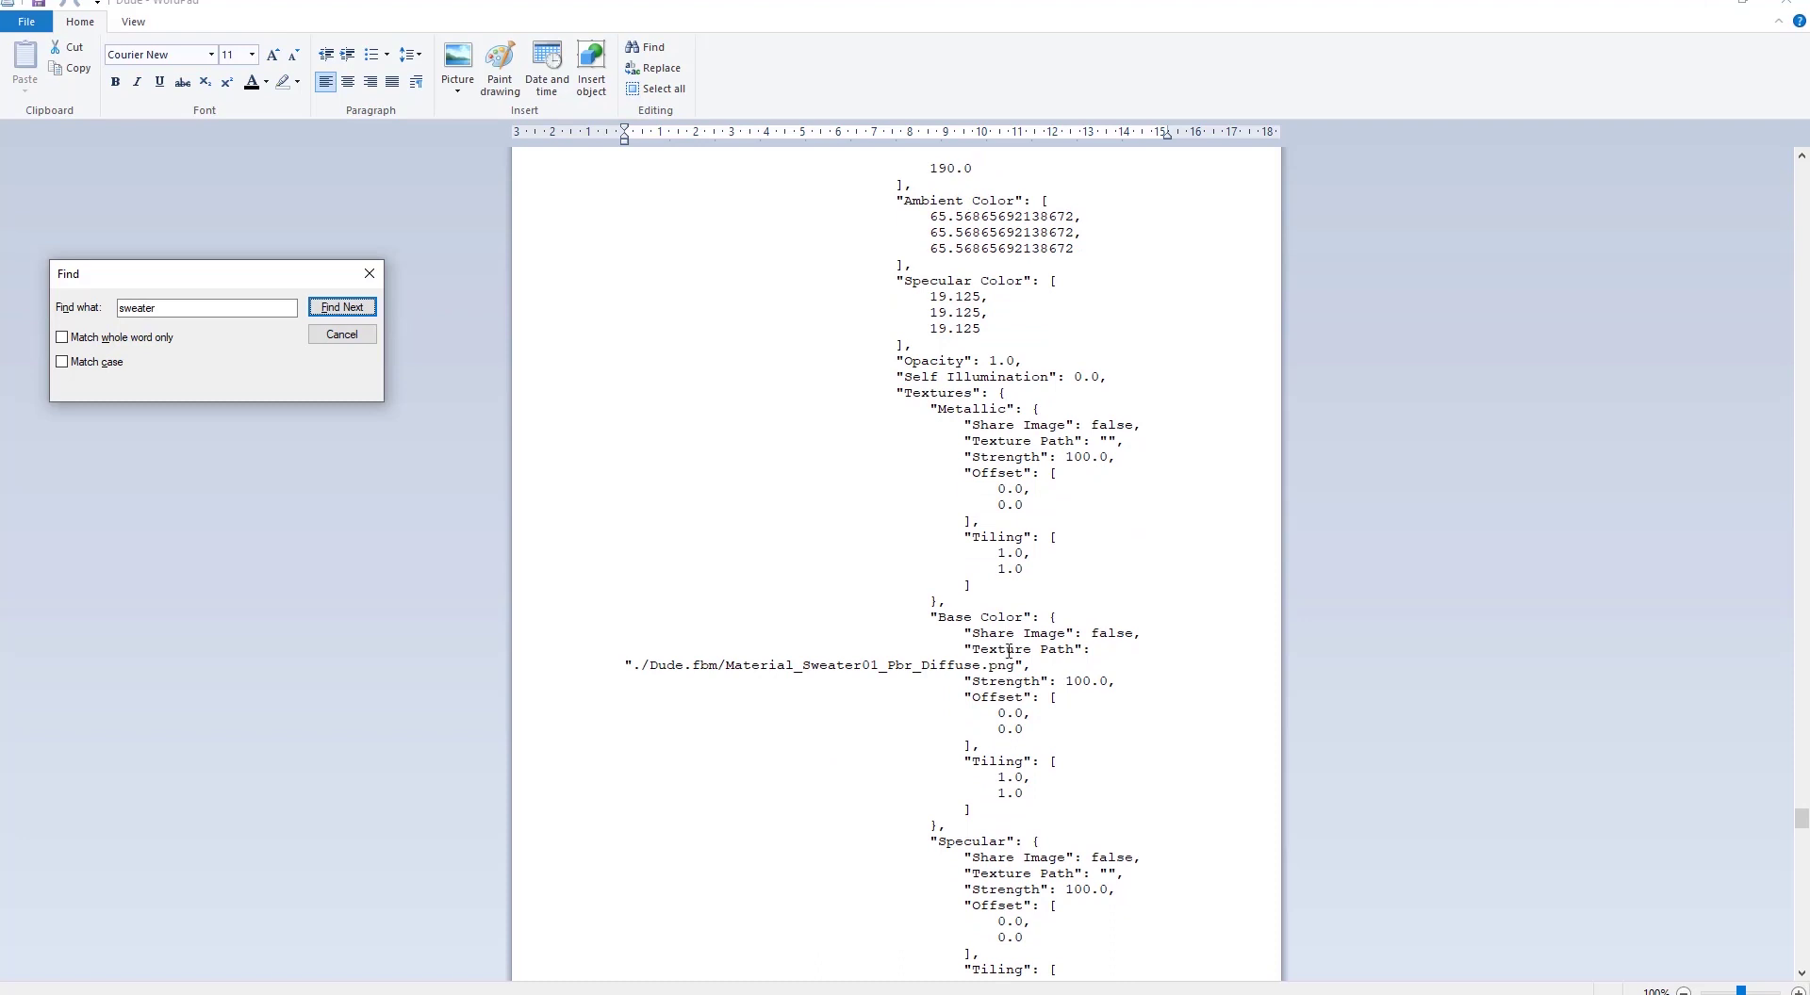
Select the sweater's Base Color strength value of 100, then review the rest of the block.
{"action": "left_click", "coordinate": [1080, 681]}
{"action": "left_click", "coordinate": [1070, 680]}
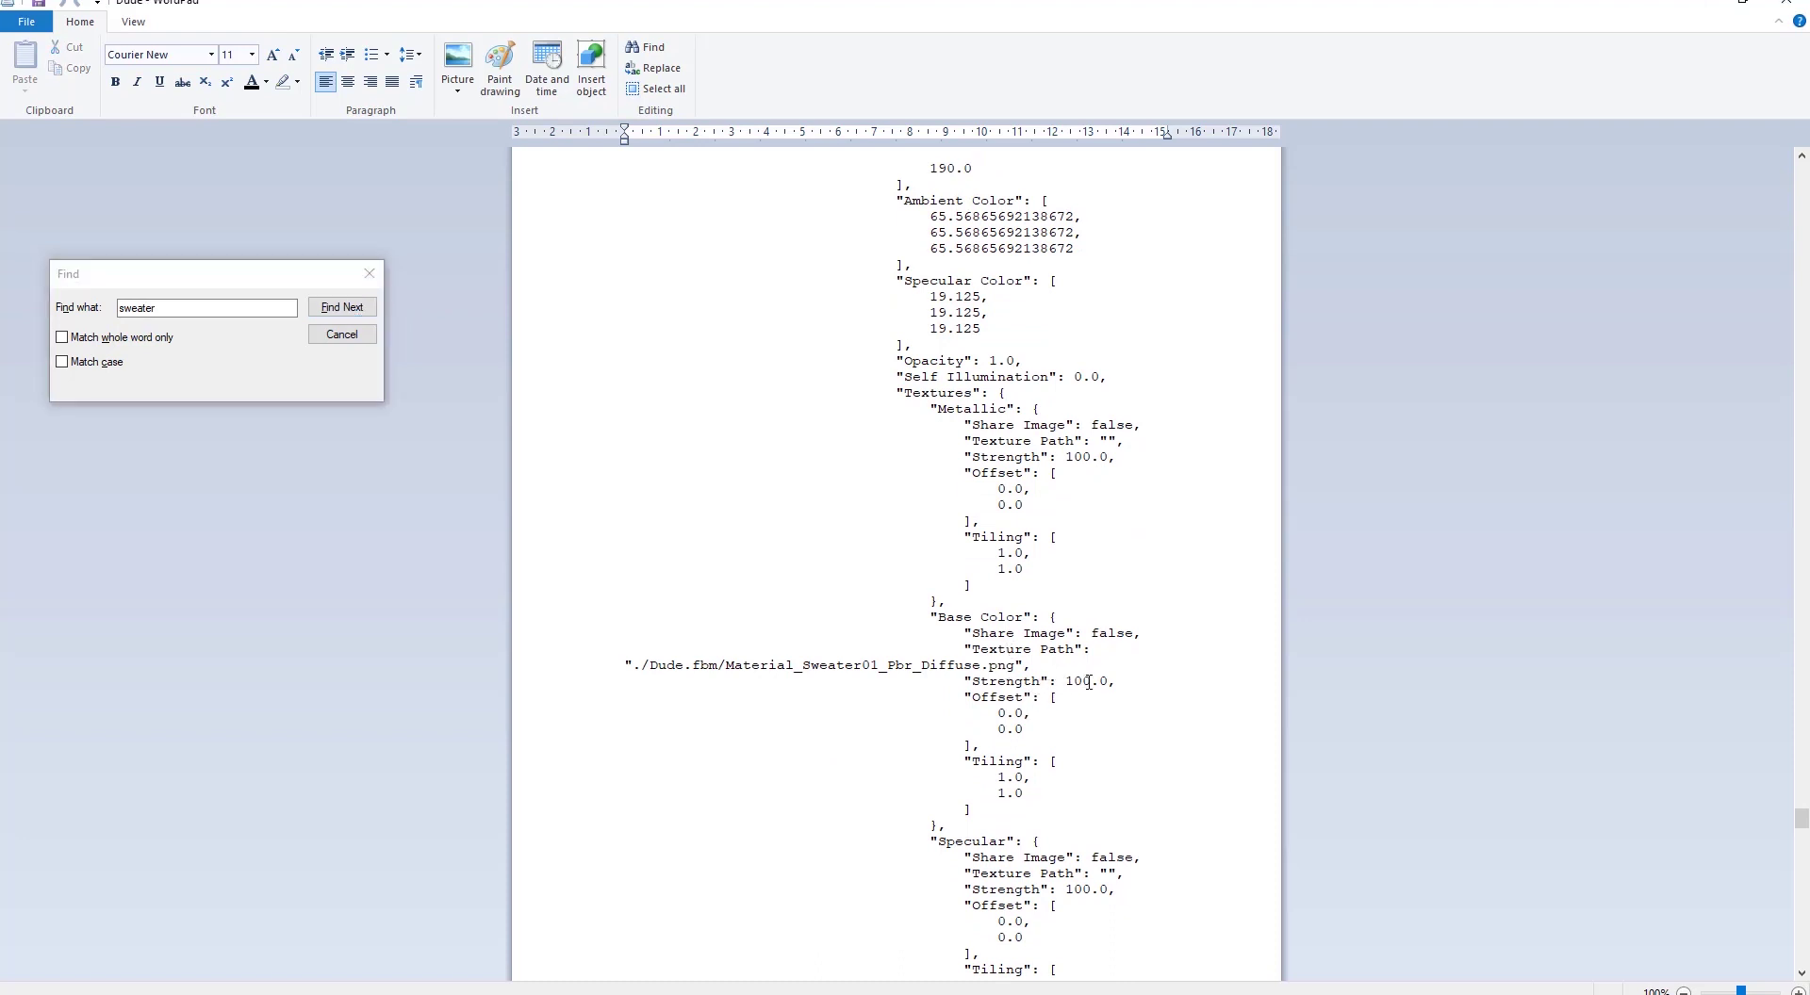
{"action": "left_click_drag", "start_coordinate": [1088, 682], "coordinate": [1071, 681]}
{"action": "scroll", "coordinate": [1064, 650], "scroll_direction": "down", "scroll_amount": 15}
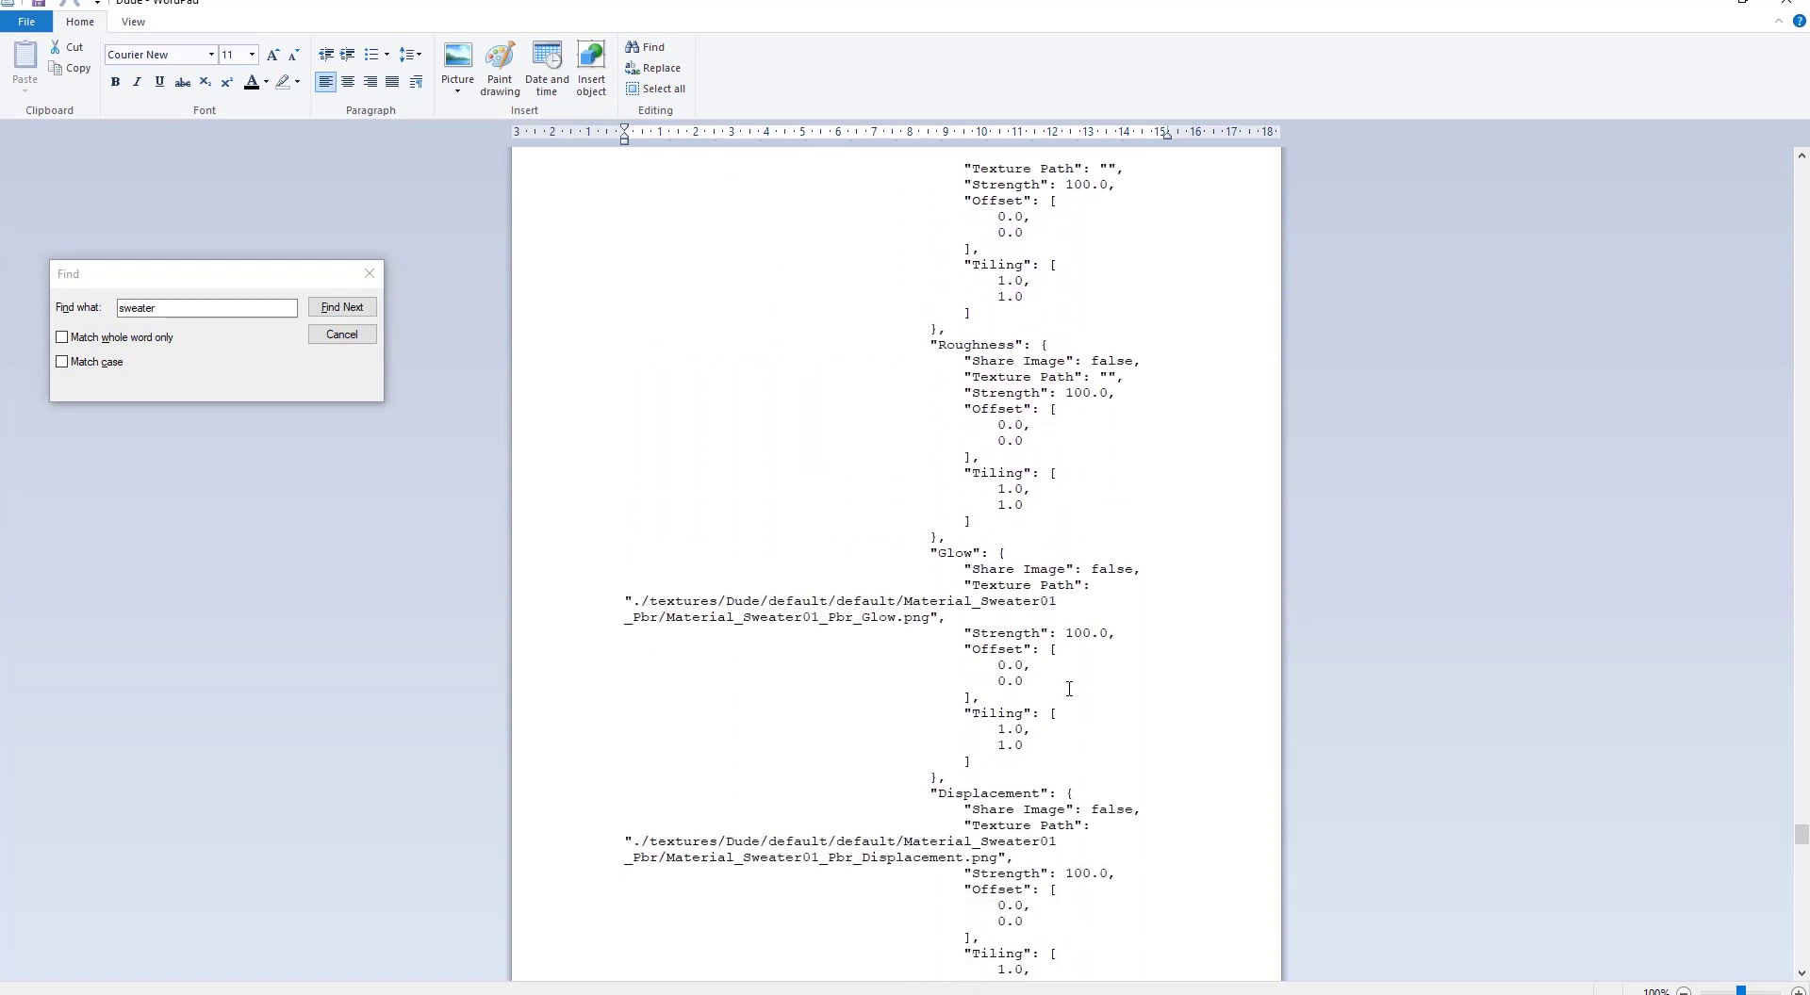
{"action": "scroll", "coordinate": [1069, 689], "scroll_direction": "down", "scroll_amount": 17}
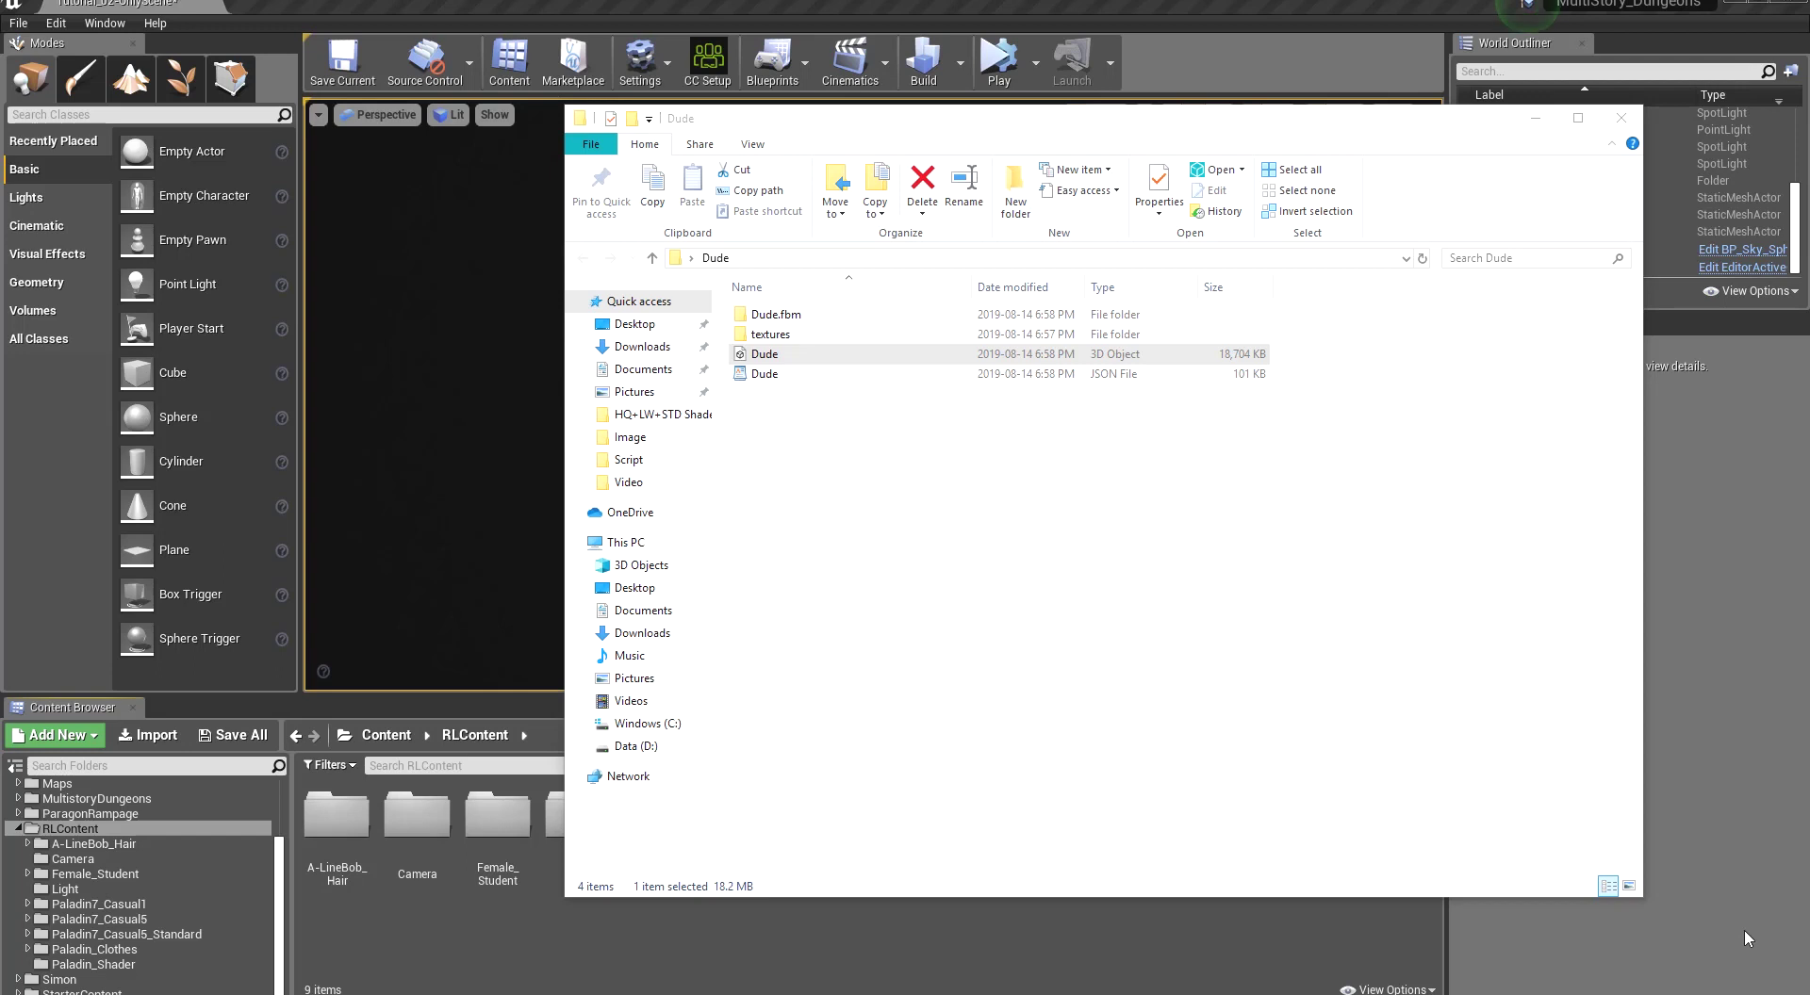
Create and open a new Dude folder in RLContent, then switch to the exported files' folder.
{"action": "left_click", "coordinate": [497, 912]}
{"action": "right_click", "coordinate": [585, 930]}
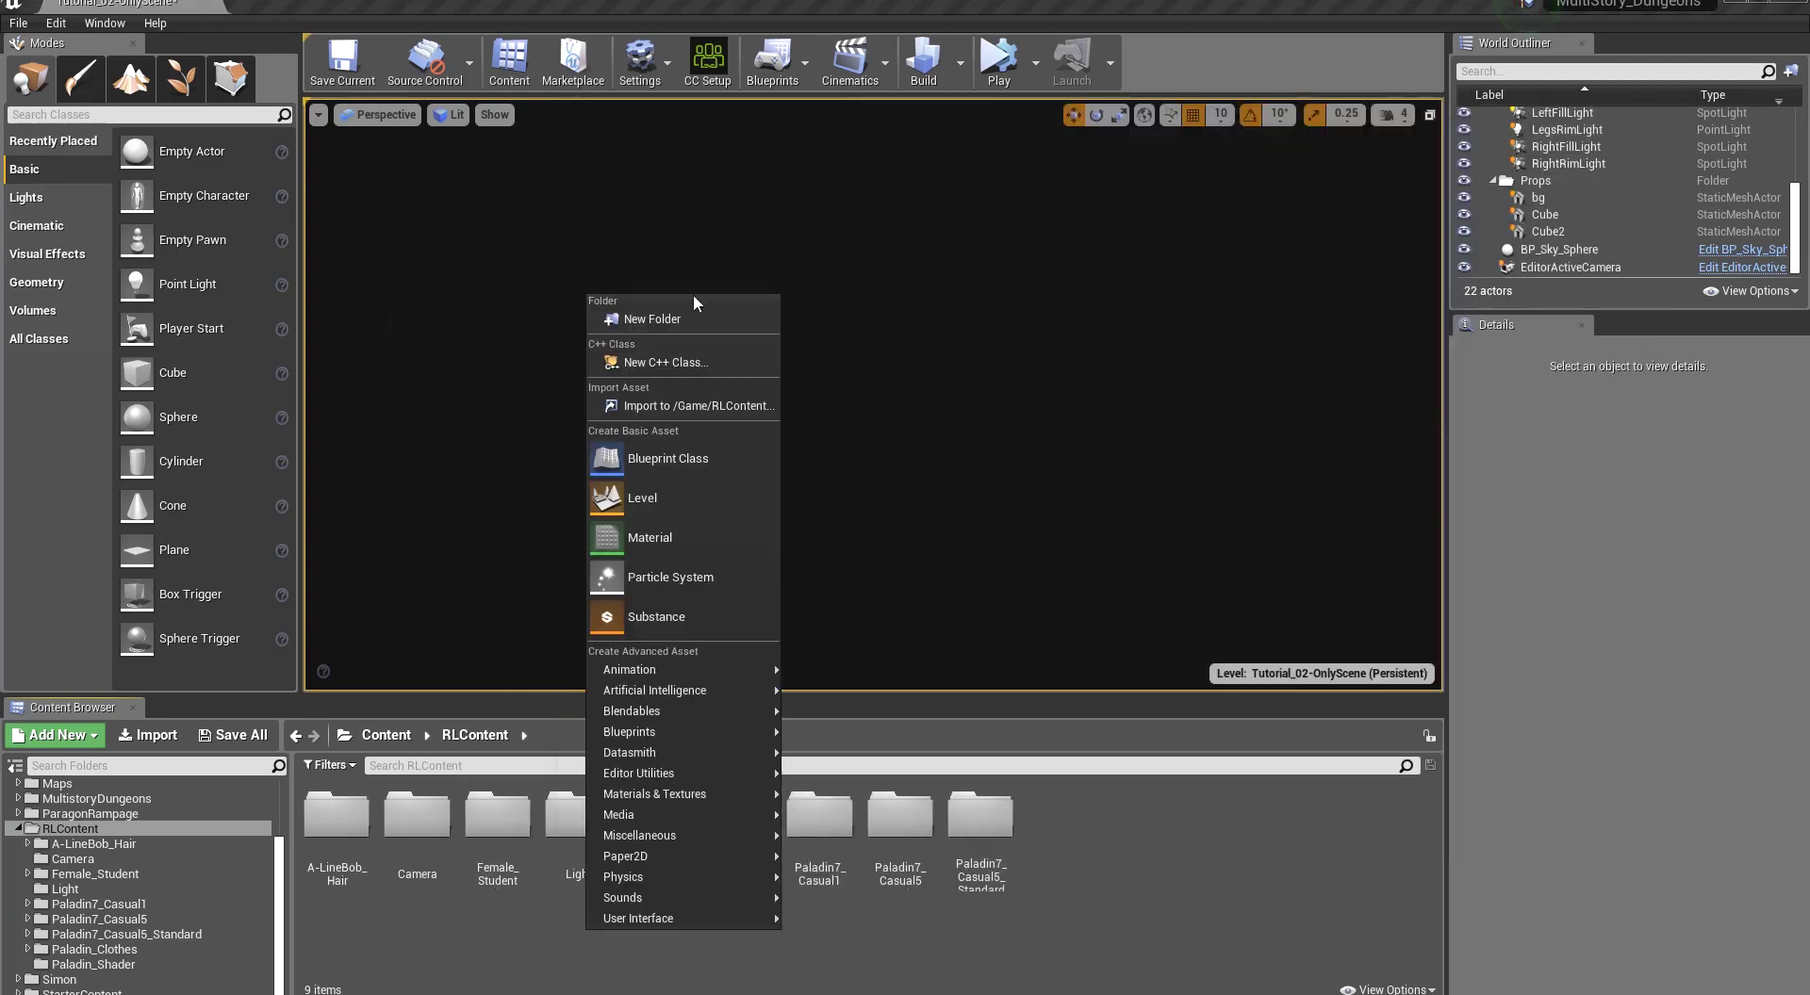
{"action": "left_click", "coordinate": [683, 319]}
{"action": "type", "text": "Dude"}
{"action": "key", "text": "Return"}
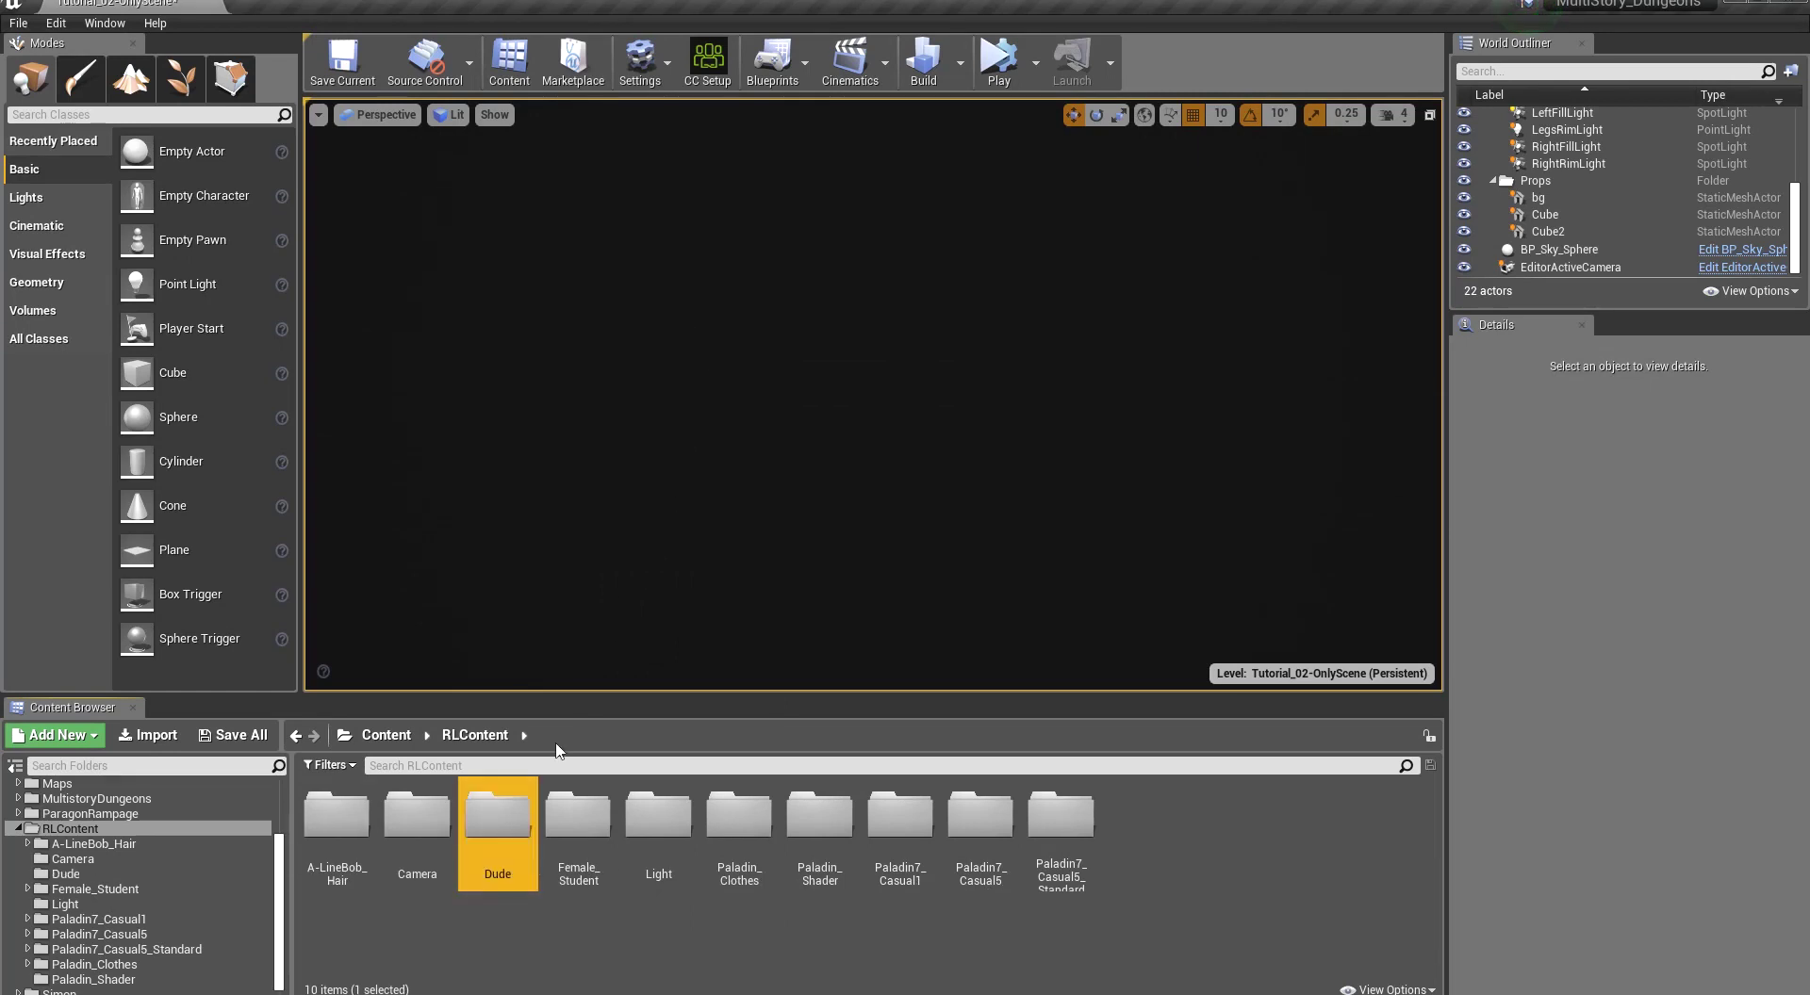
{"action": "double_click", "coordinate": [507, 830]}
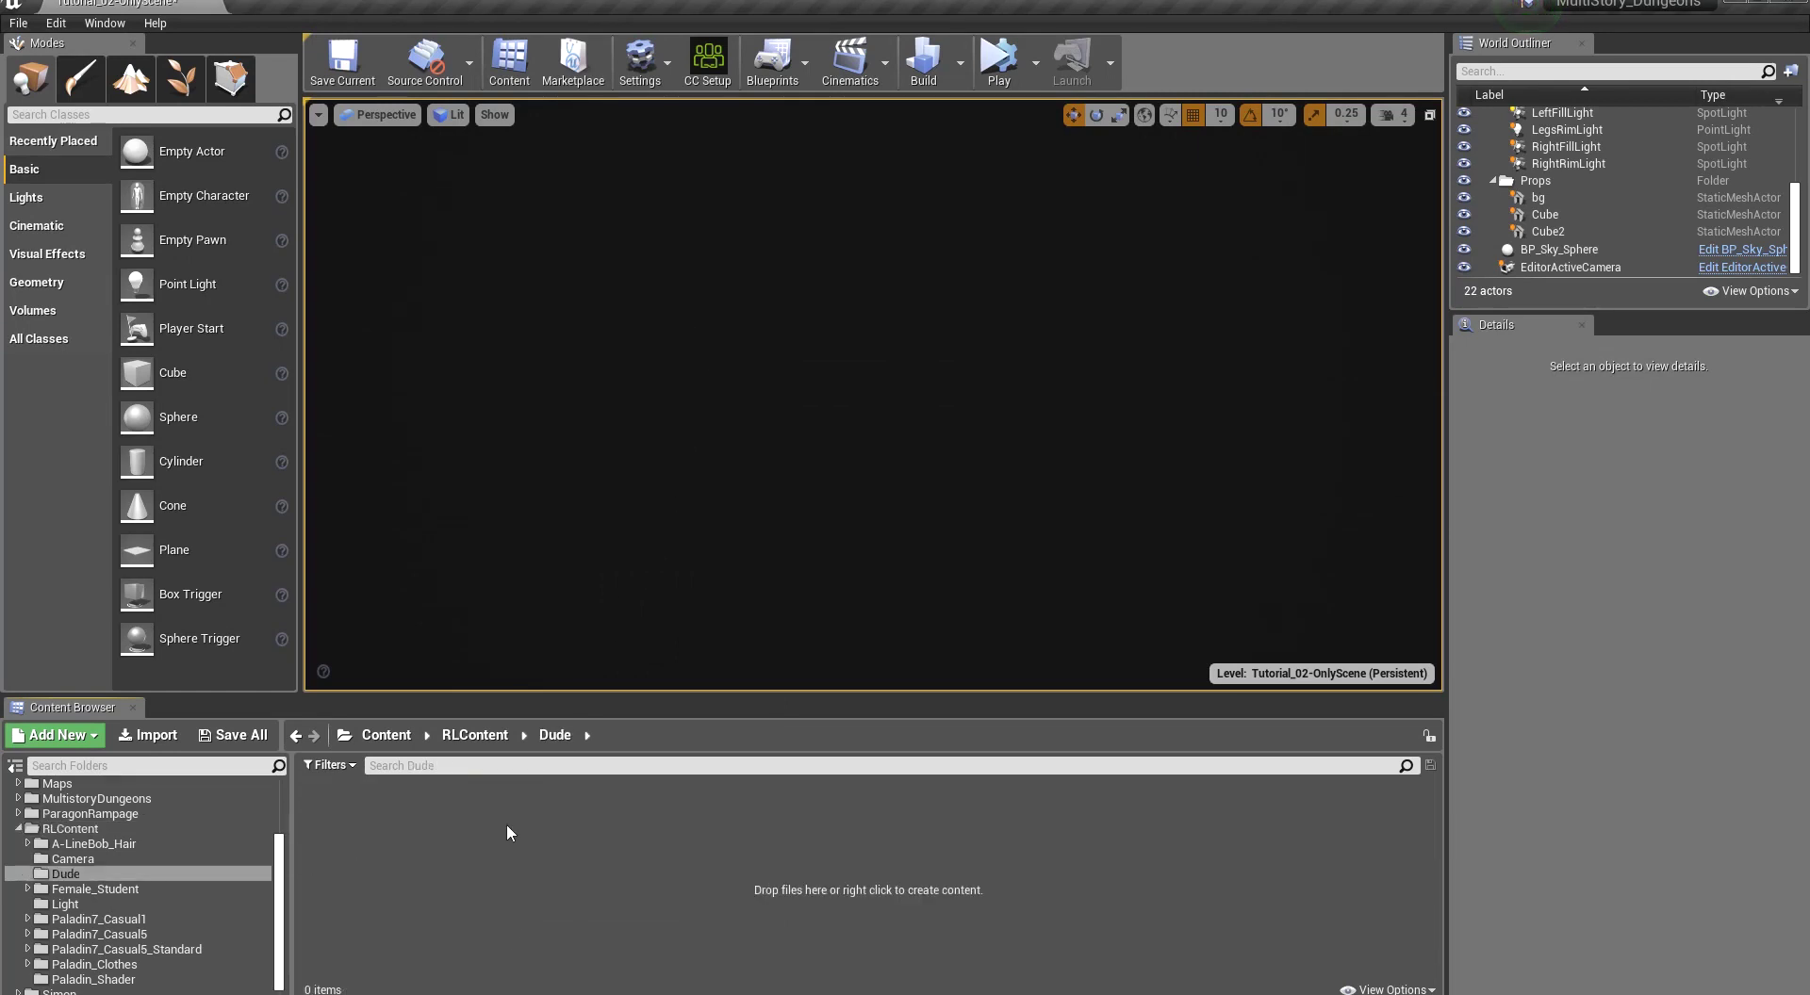
{"action": "key", "text": "alt+Tab"}
{"action": "key", "text": "alt+Tab"}
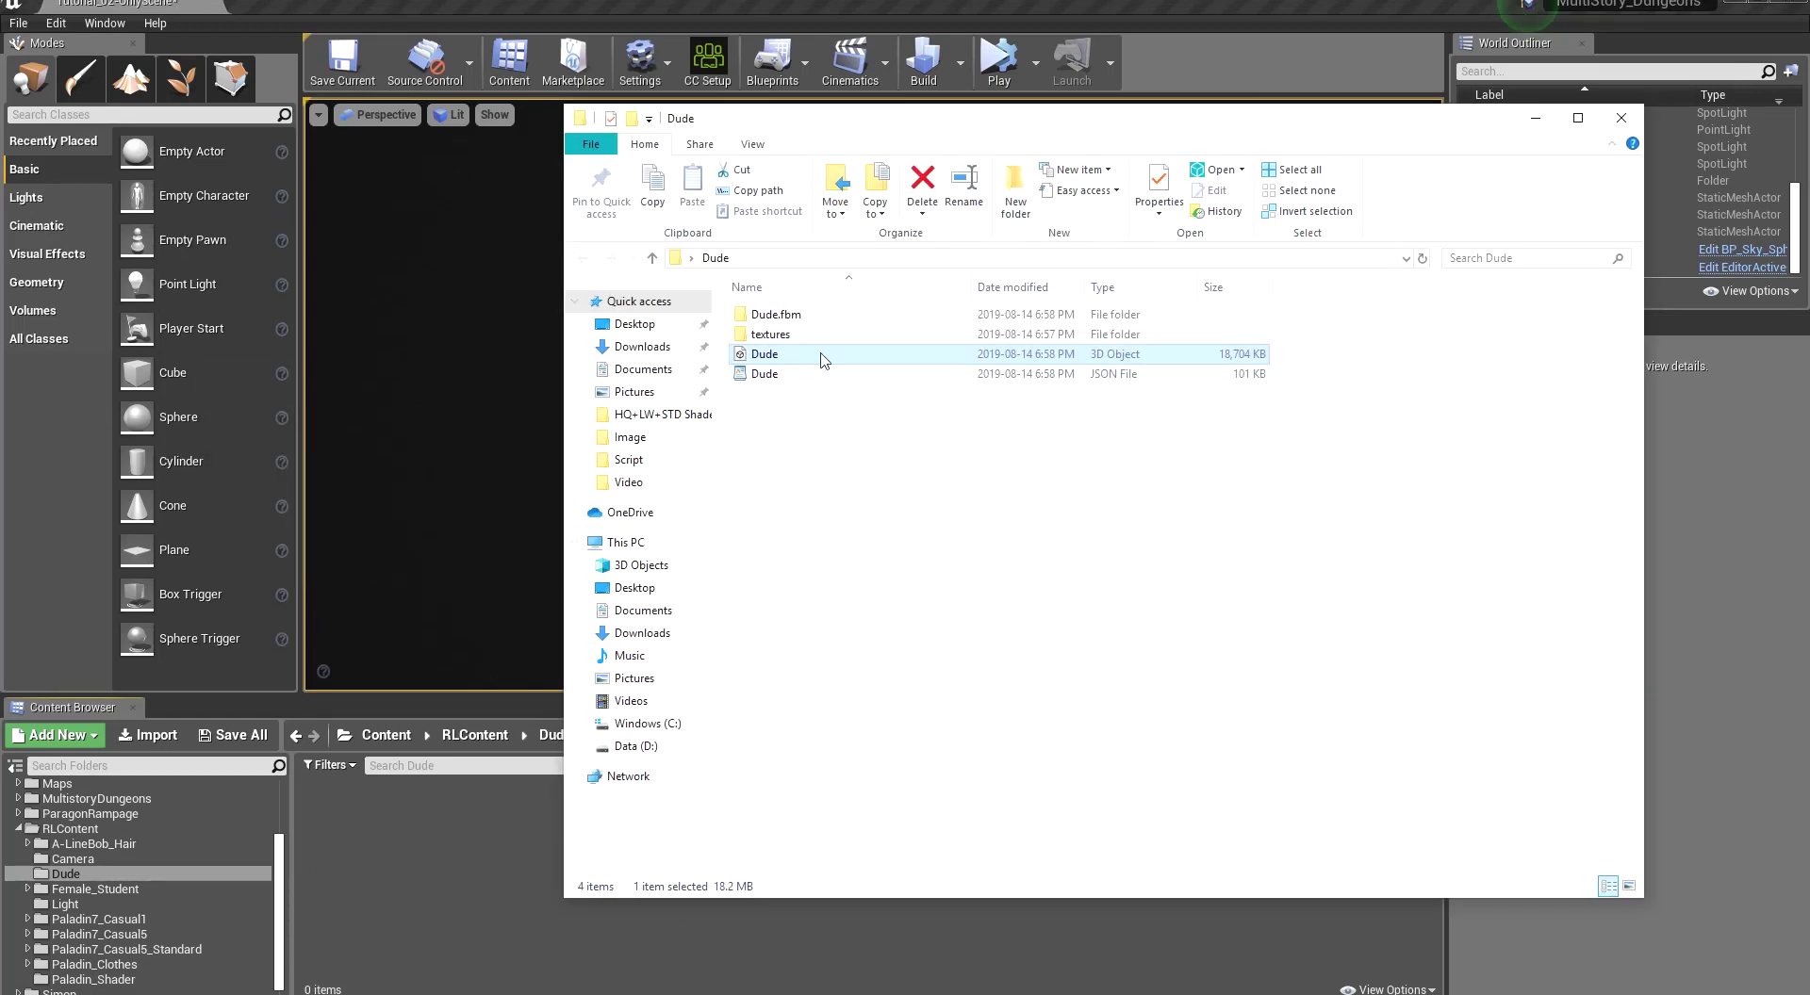
Drop Dude.fbx into the Dude folder and import it with HQ Shader and Exported Time animation length.
{"action": "left_click_drag", "start_coordinate": [796, 354], "coordinate": [513, 845]}
{"action": "left_click", "coordinate": [686, 530]}
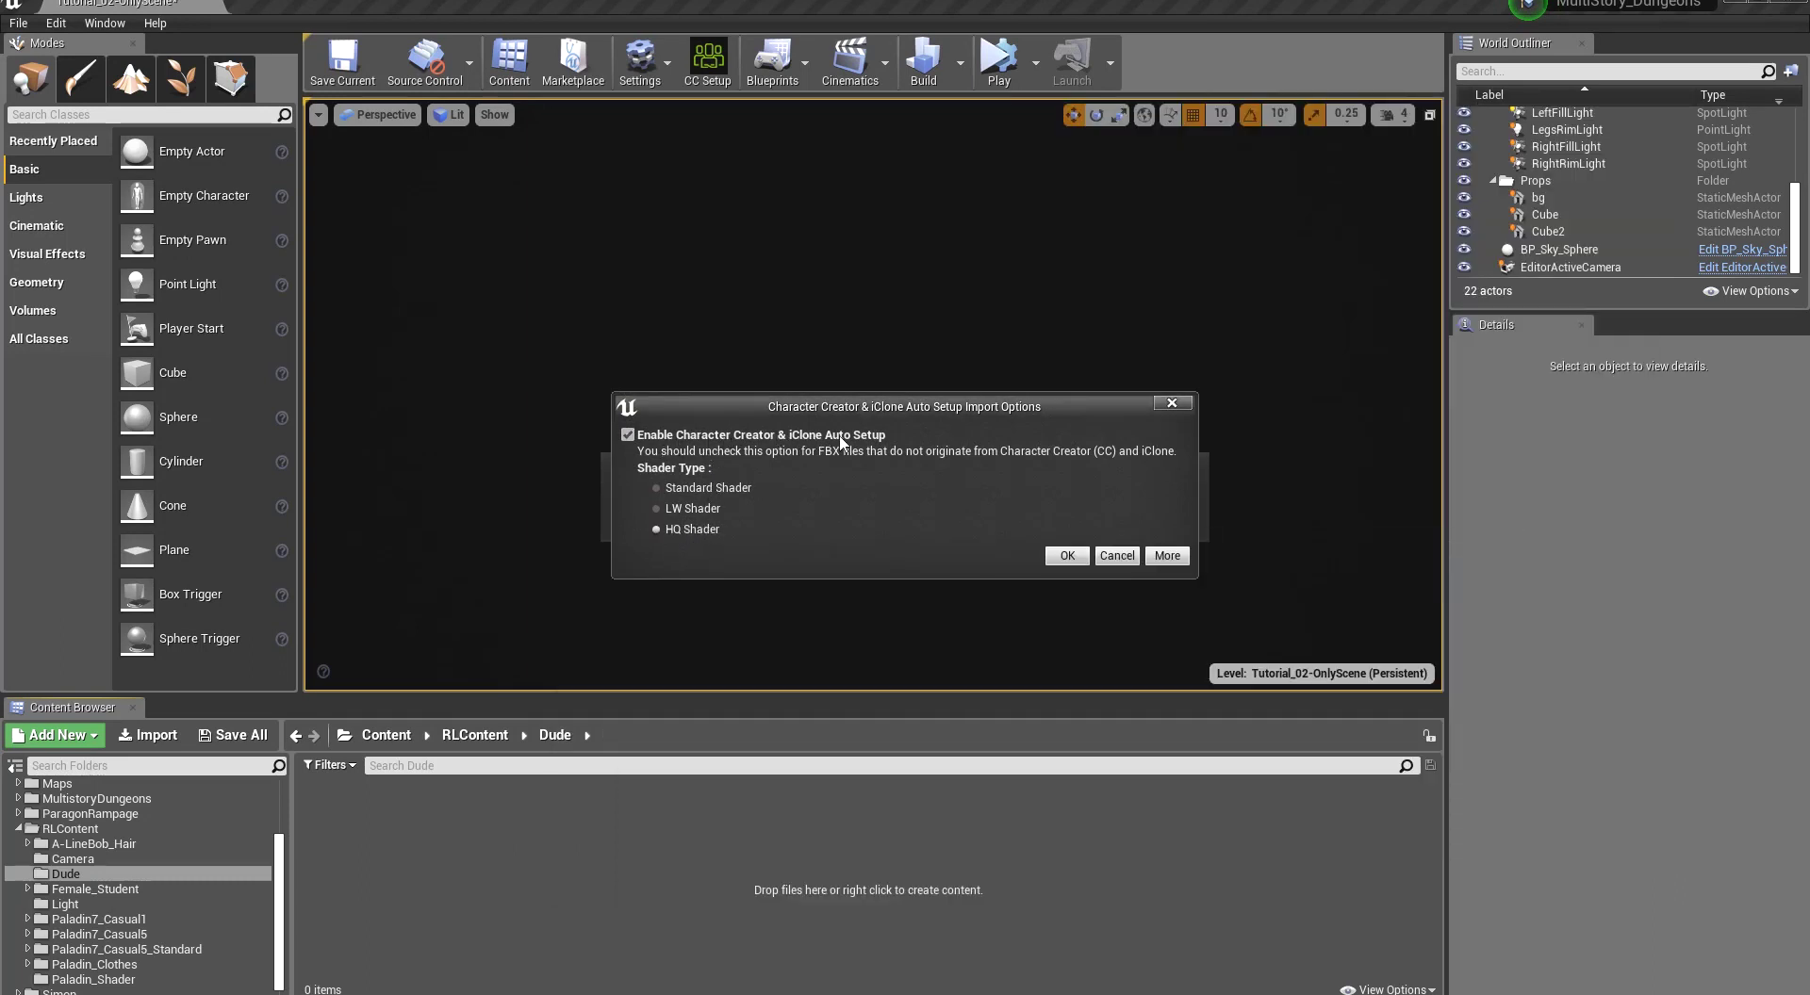
{"action": "left_click", "coordinate": [1068, 556]}
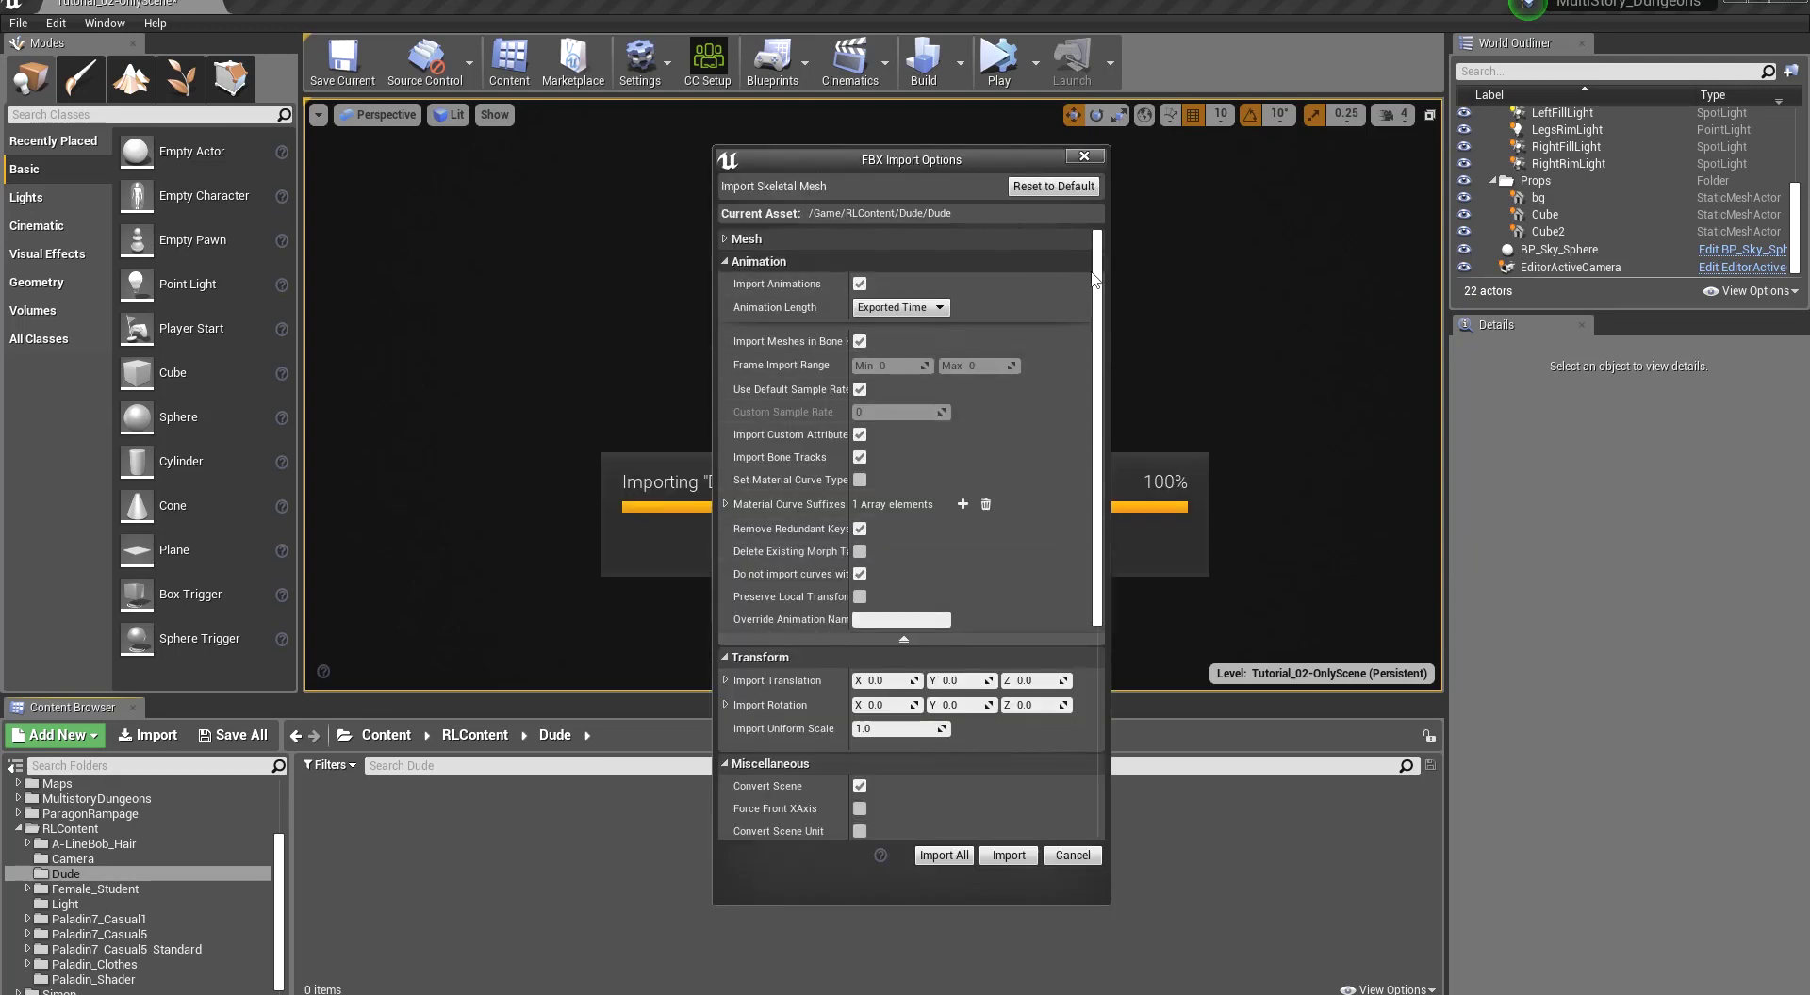
{"action": "left_click", "coordinate": [931, 307]}
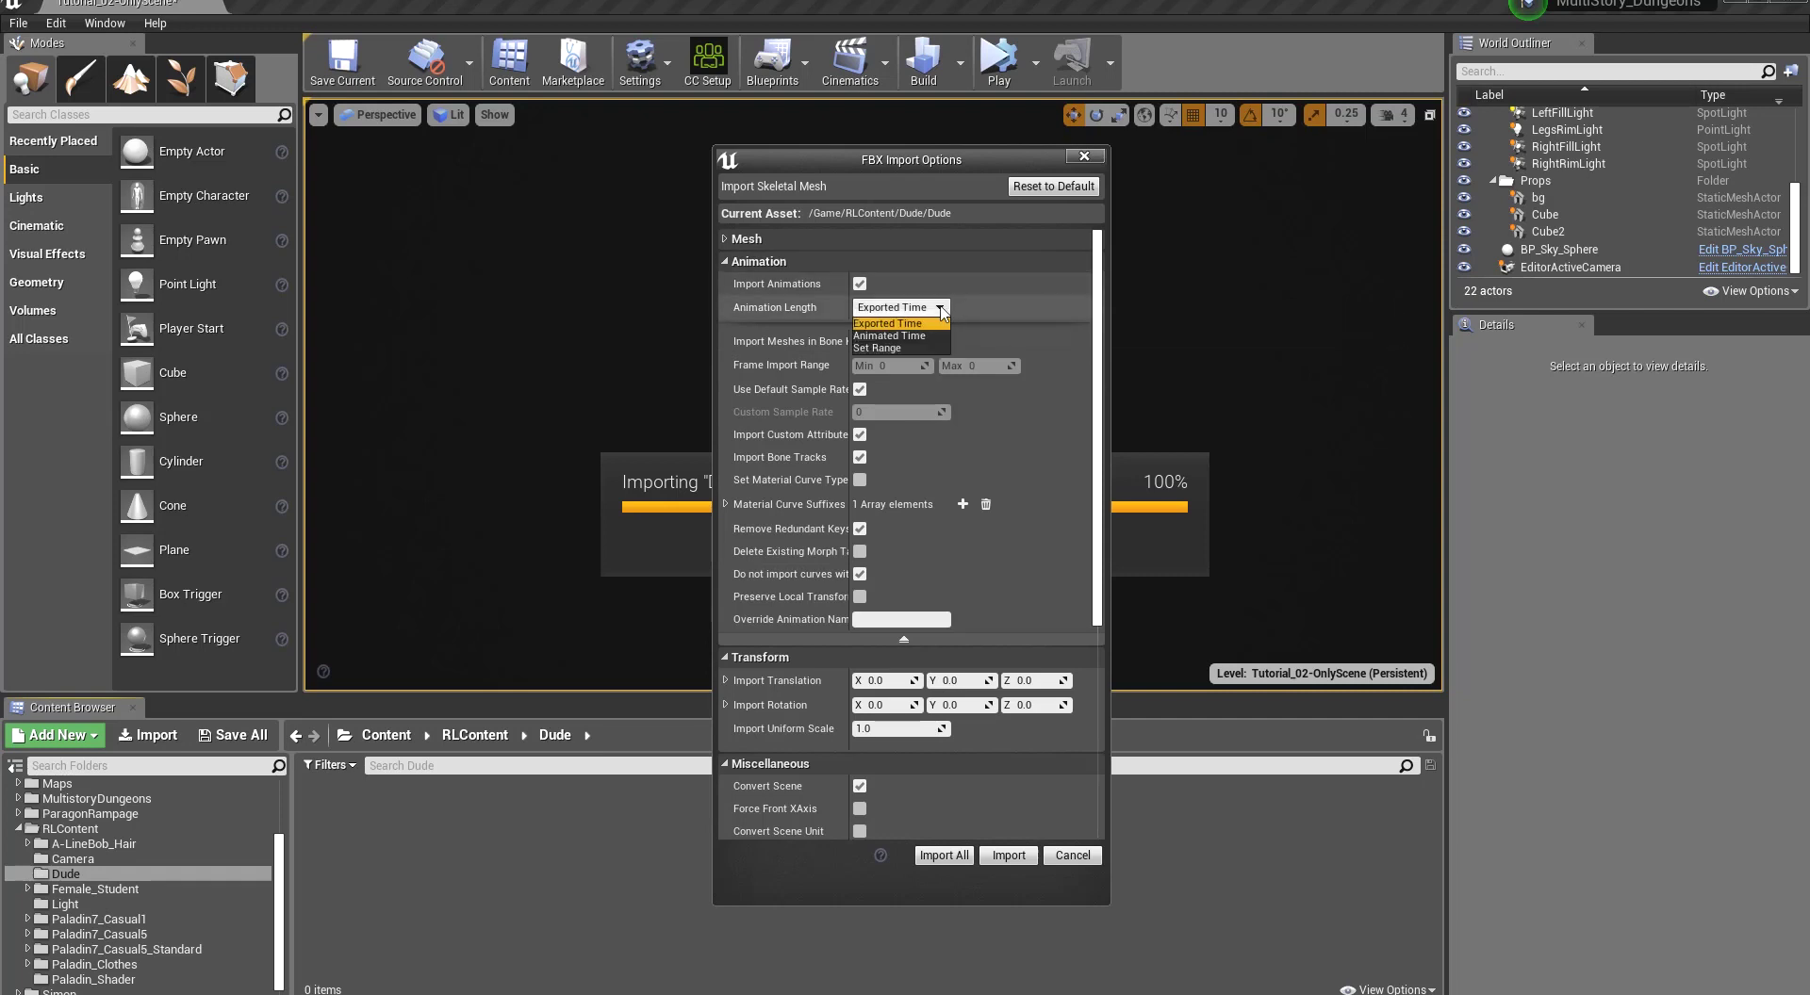
{"action": "left_click", "coordinate": [919, 324]}
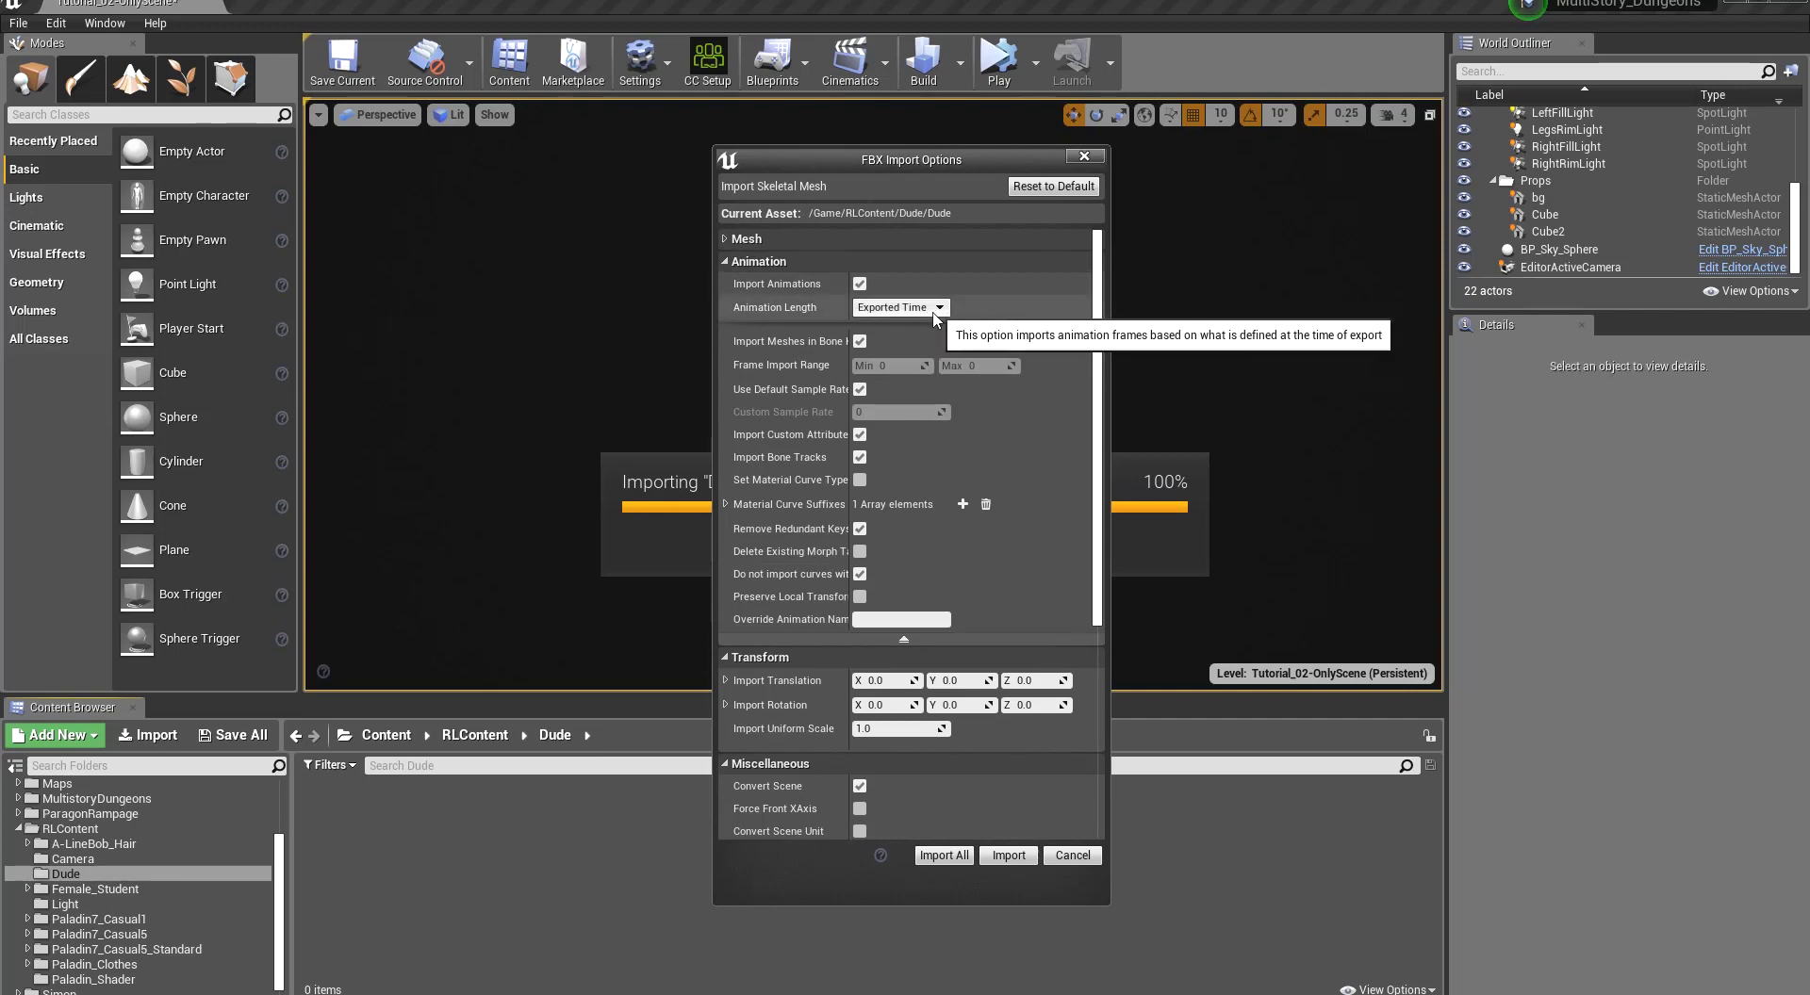
{"action": "left_click", "coordinate": [960, 860]}
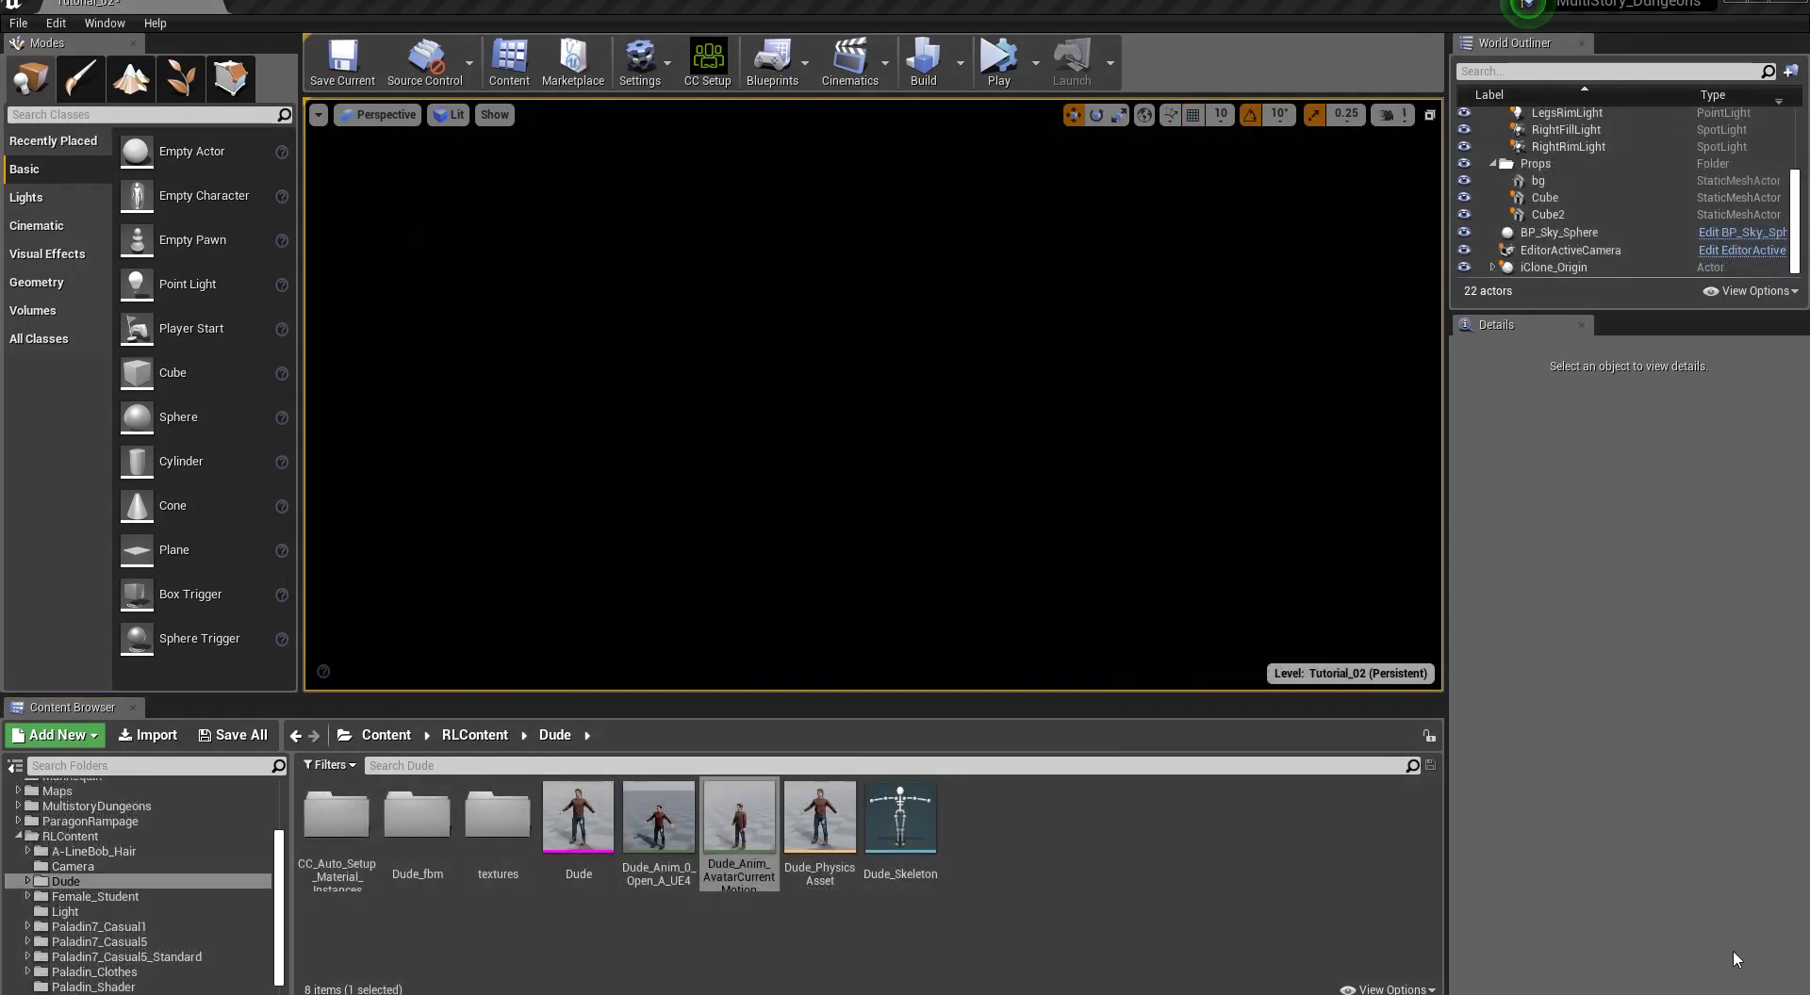
Drop Dude_Anim_AvatarCurrentMotion into the level, reset its location to the origin, and set Rotation Z to 180.
{"action": "mouse_move", "coordinate": [745, 859]}
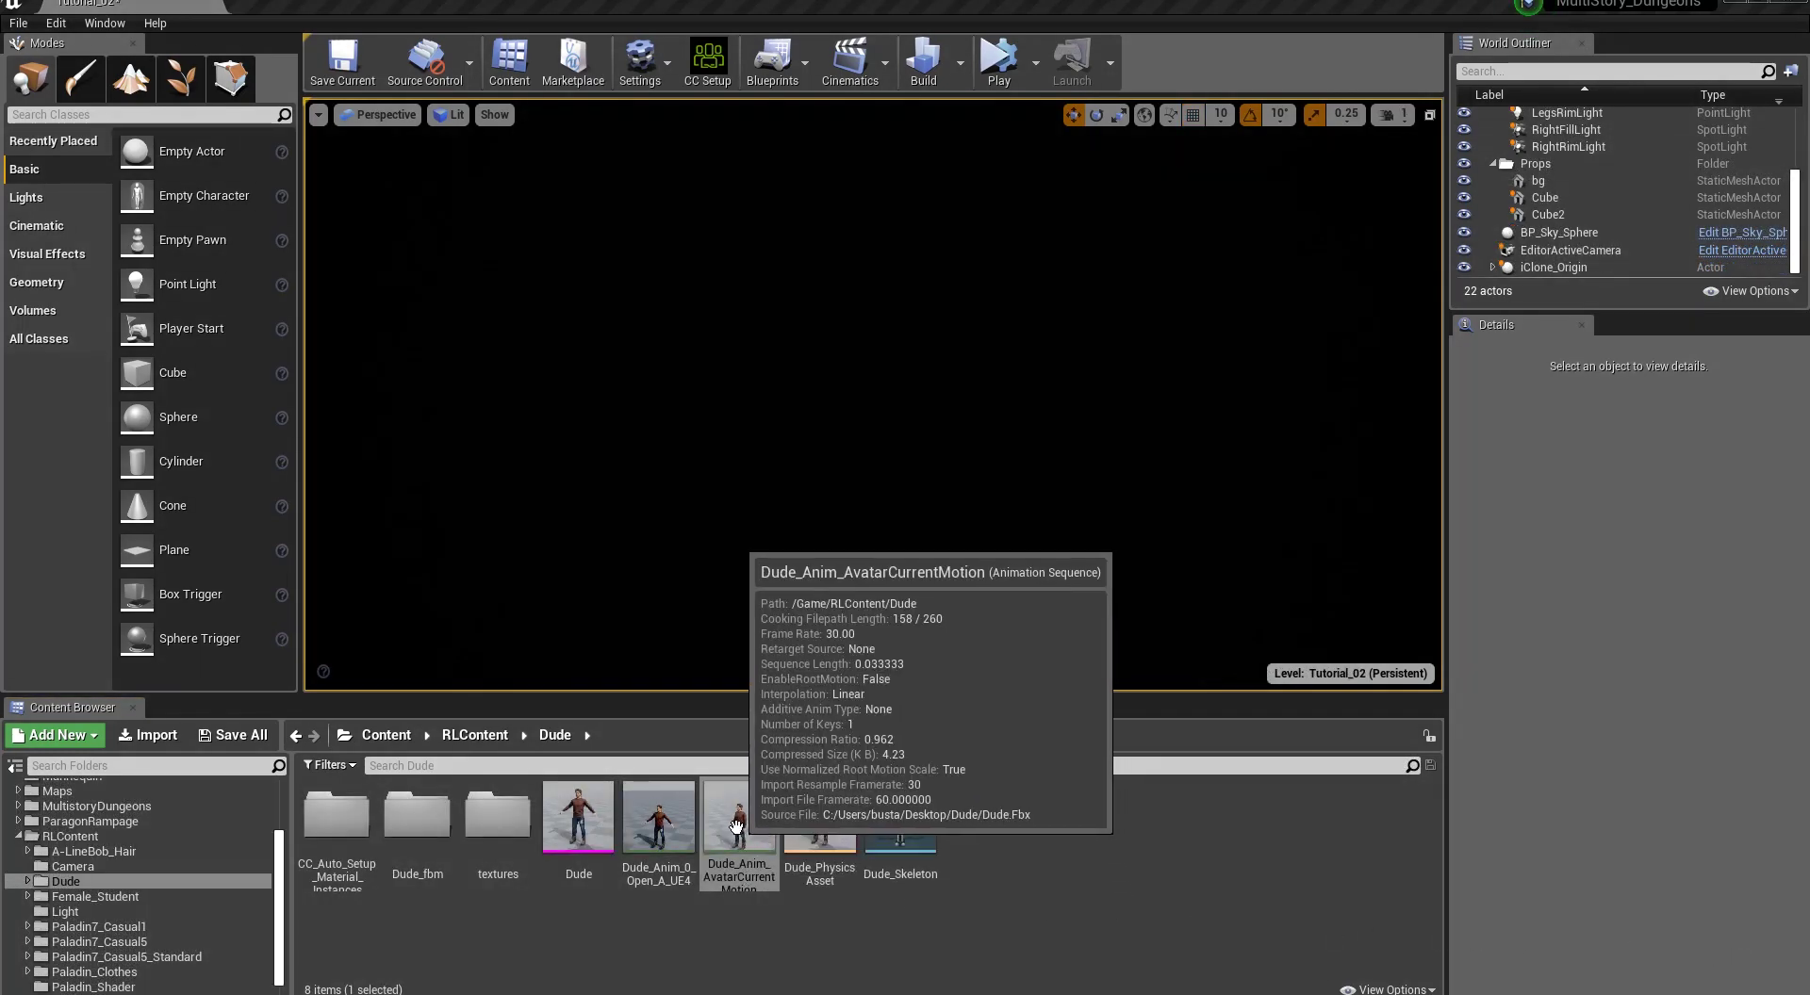
{"action": "left_click_drag", "start_coordinate": [736, 827], "coordinate": [763, 594]}
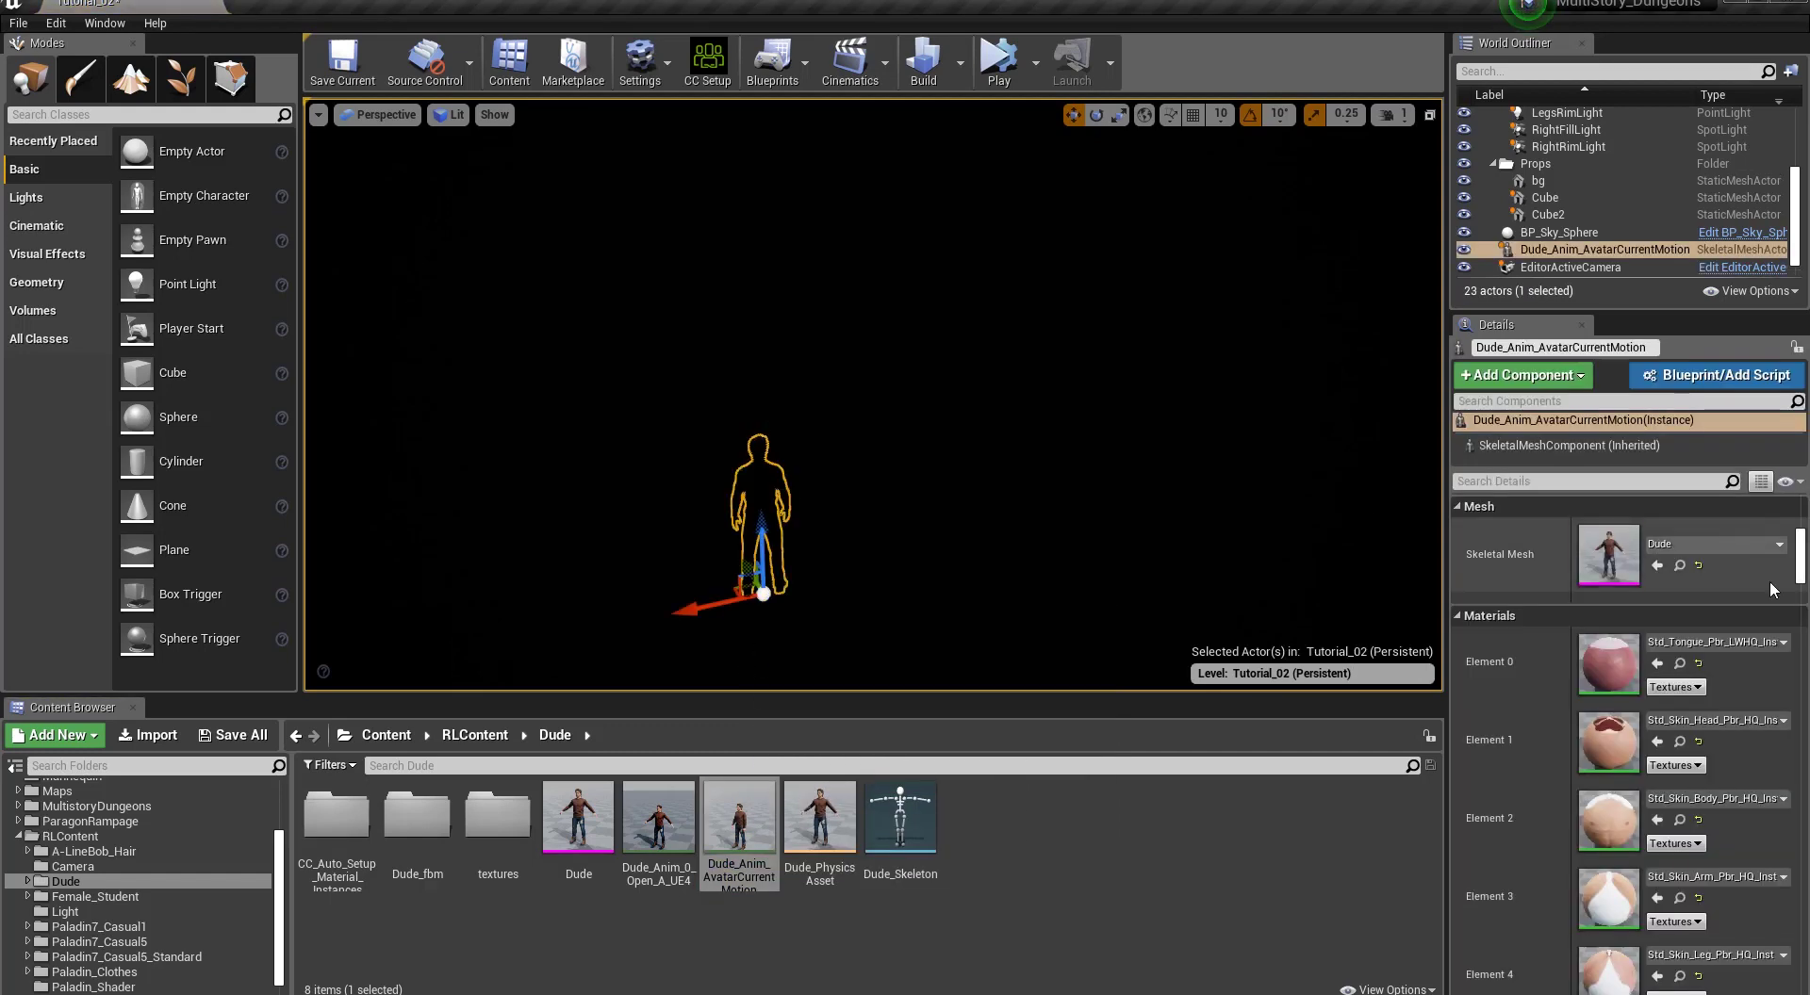
{"action": "scroll", "coordinate": [1791, 530], "scroll_direction": "up", "scroll_amount": 4}
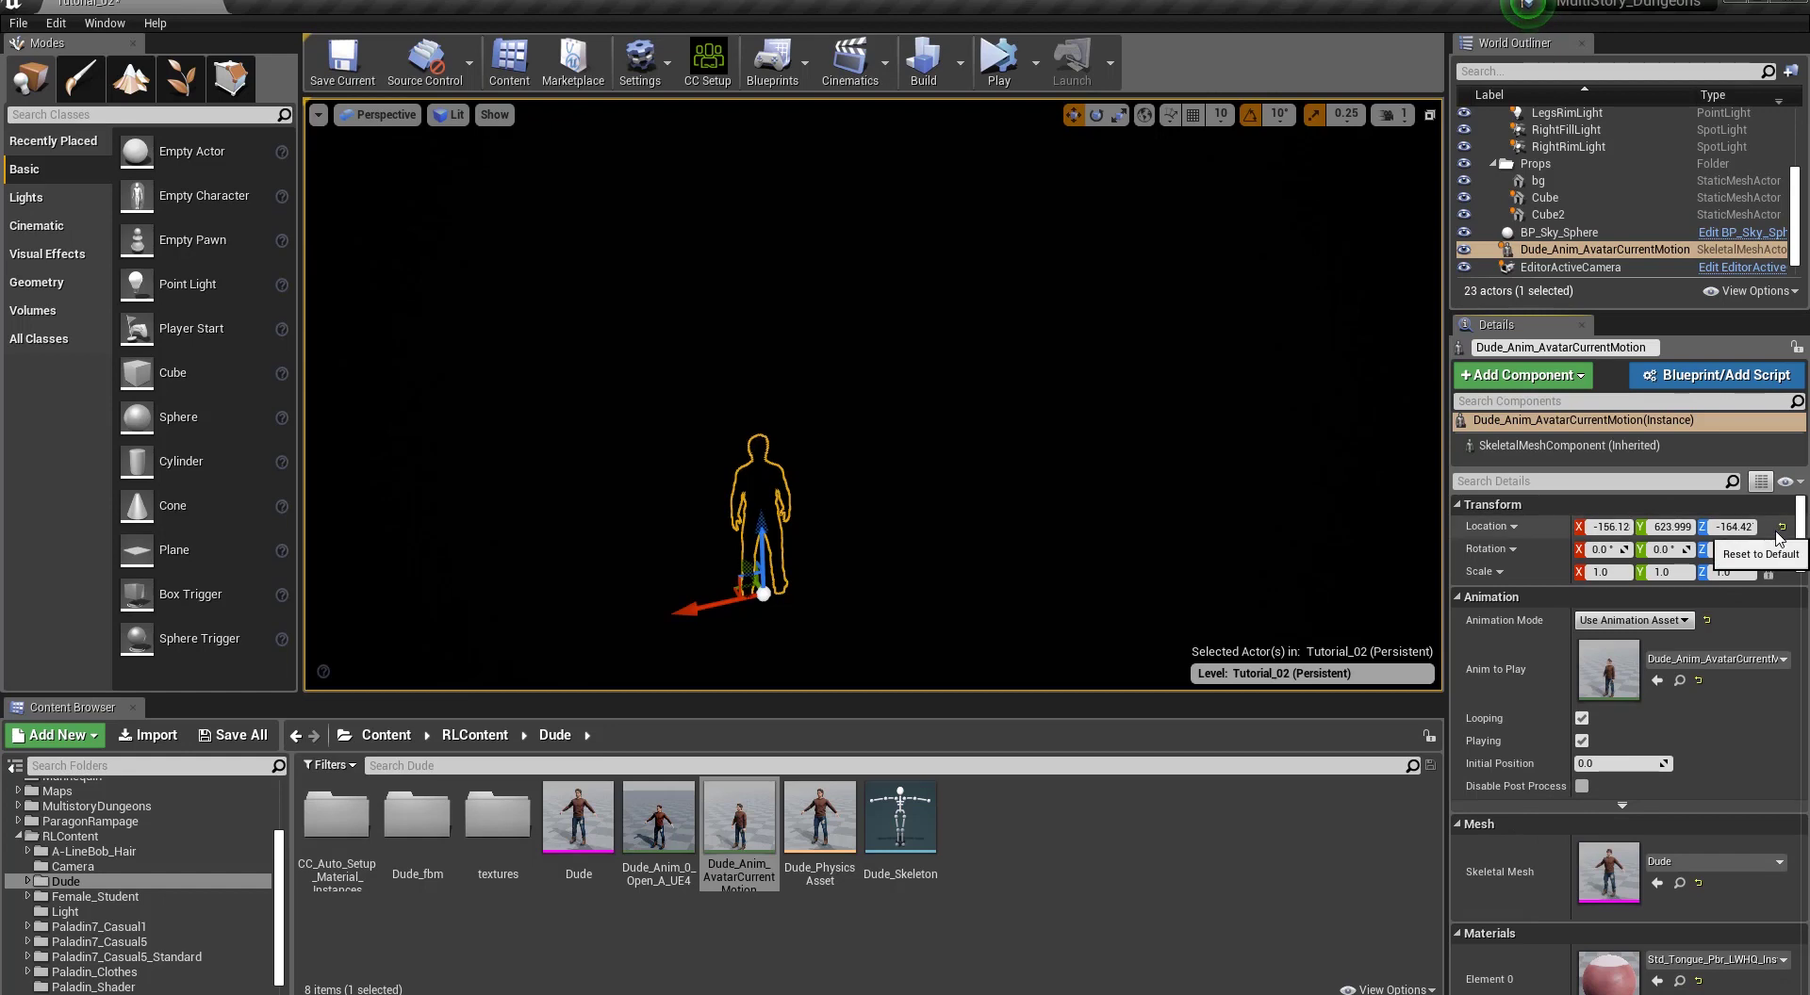
{"action": "left_click", "coordinate": [1781, 528]}
{"action": "left_click", "coordinate": [1732, 549]}
{"action": "type", "text": "180"}
{"action": "key", "text": "Return"}
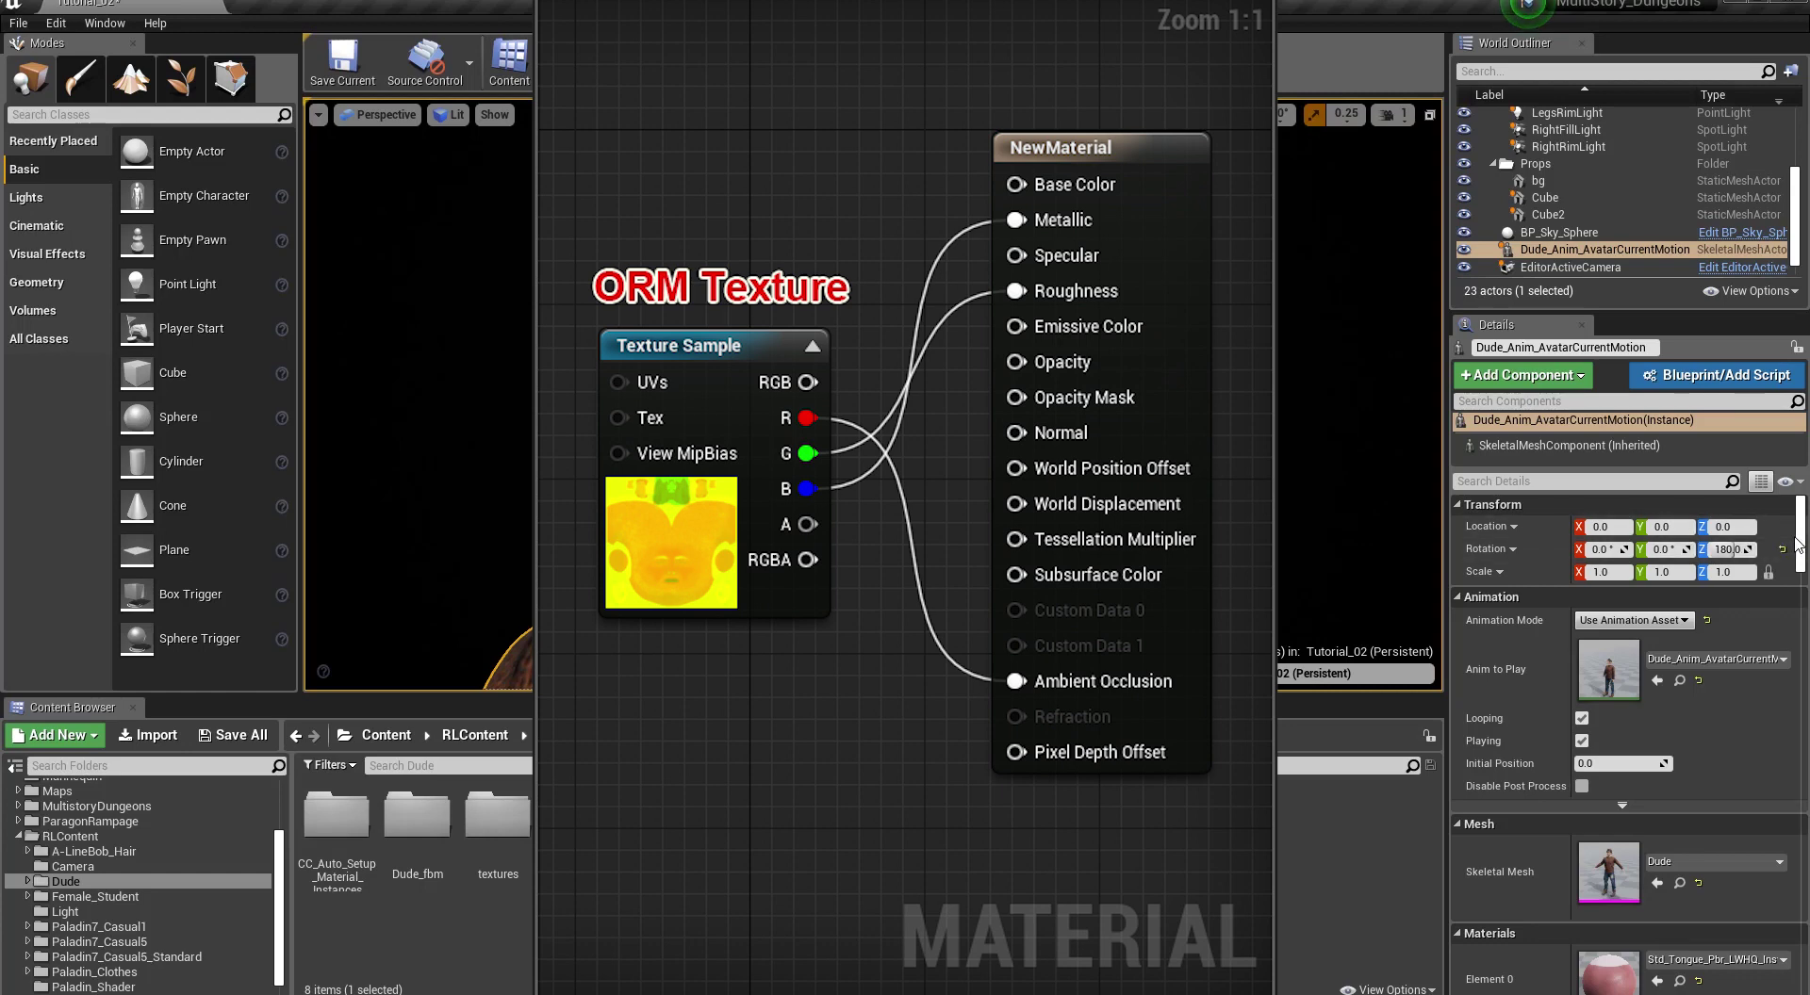
{"action": "scroll", "coordinate": [1801, 554], "scroll_direction": "down", "scroll_amount": 2}
{"action": "scroll", "coordinate": [1800, 554], "scroll_direction": "down", "scroll_amount": 5}
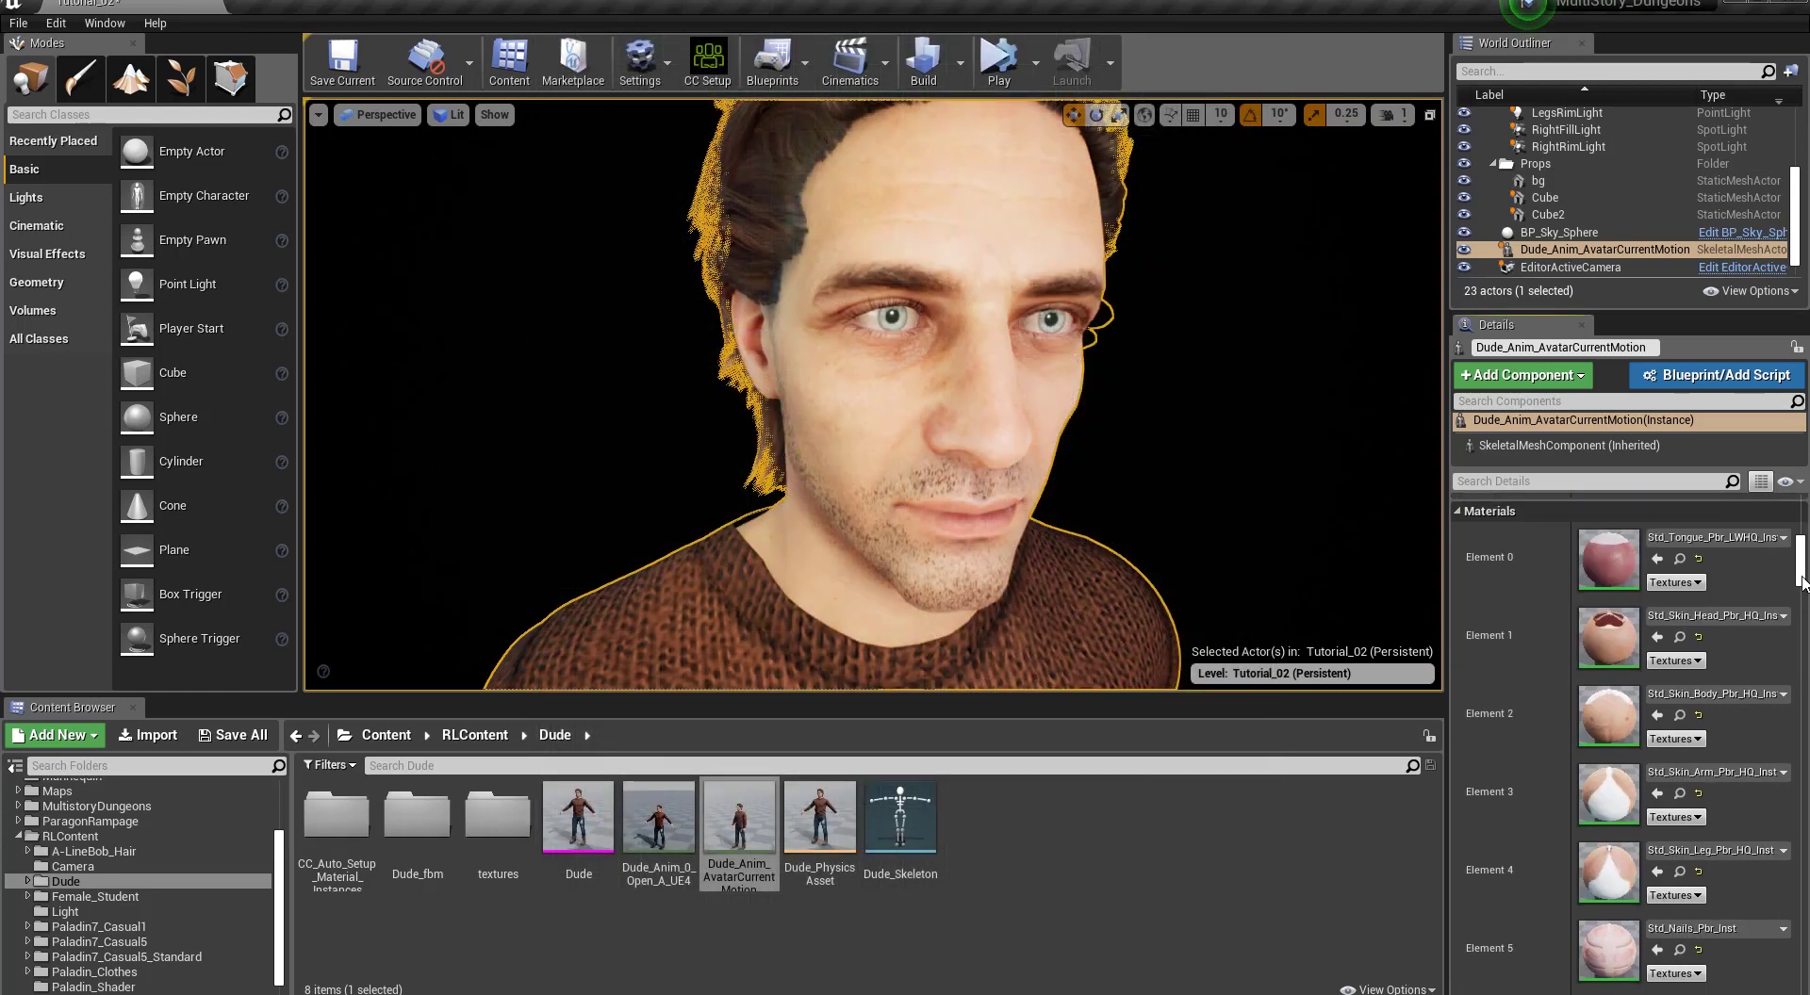
From the Element 1 head material instance, open the Std_Skin_Head_Pbr_ORM texture in the texture editor.
{"action": "double_click", "coordinate": [1603, 648]}
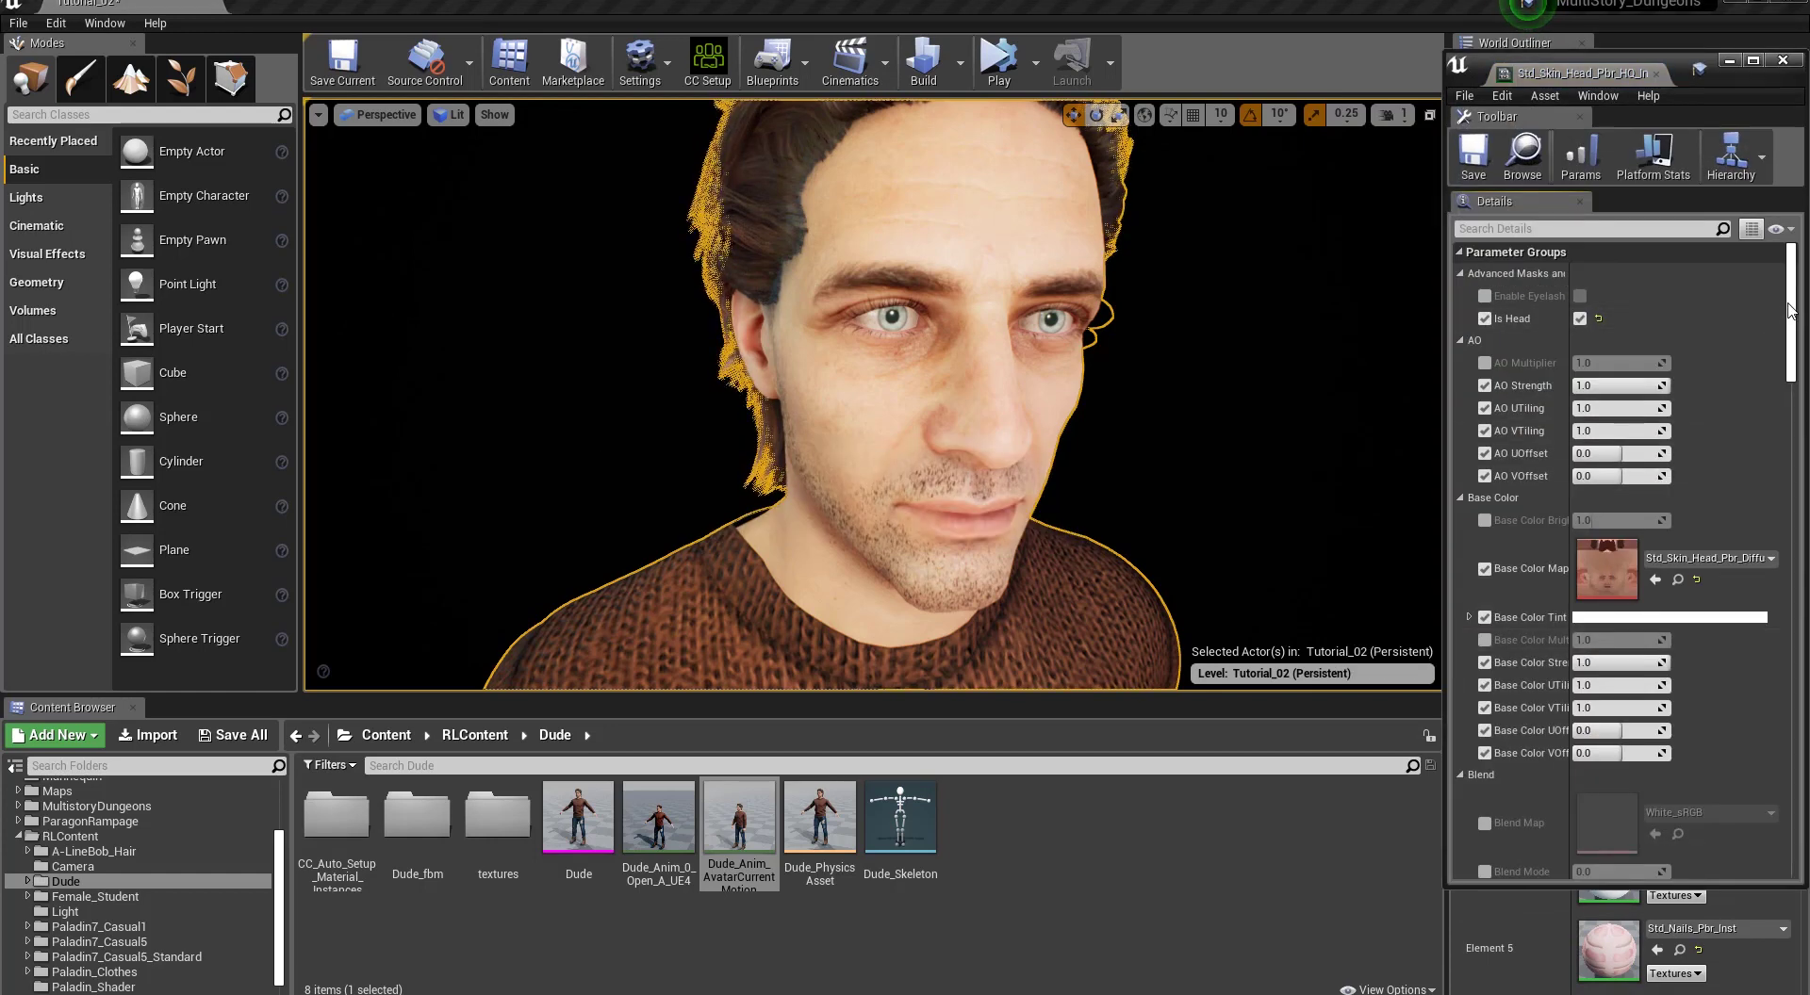
{"action": "scroll", "coordinate": [1791, 368], "scroll_direction": "down", "scroll_amount": 6}
{"action": "left_click_drag", "start_coordinate": [1791, 367], "coordinate": [1794, 605]}
{"action": "scroll", "coordinate": [1622, 528], "scroll_direction": "up", "scroll_amount": 2}
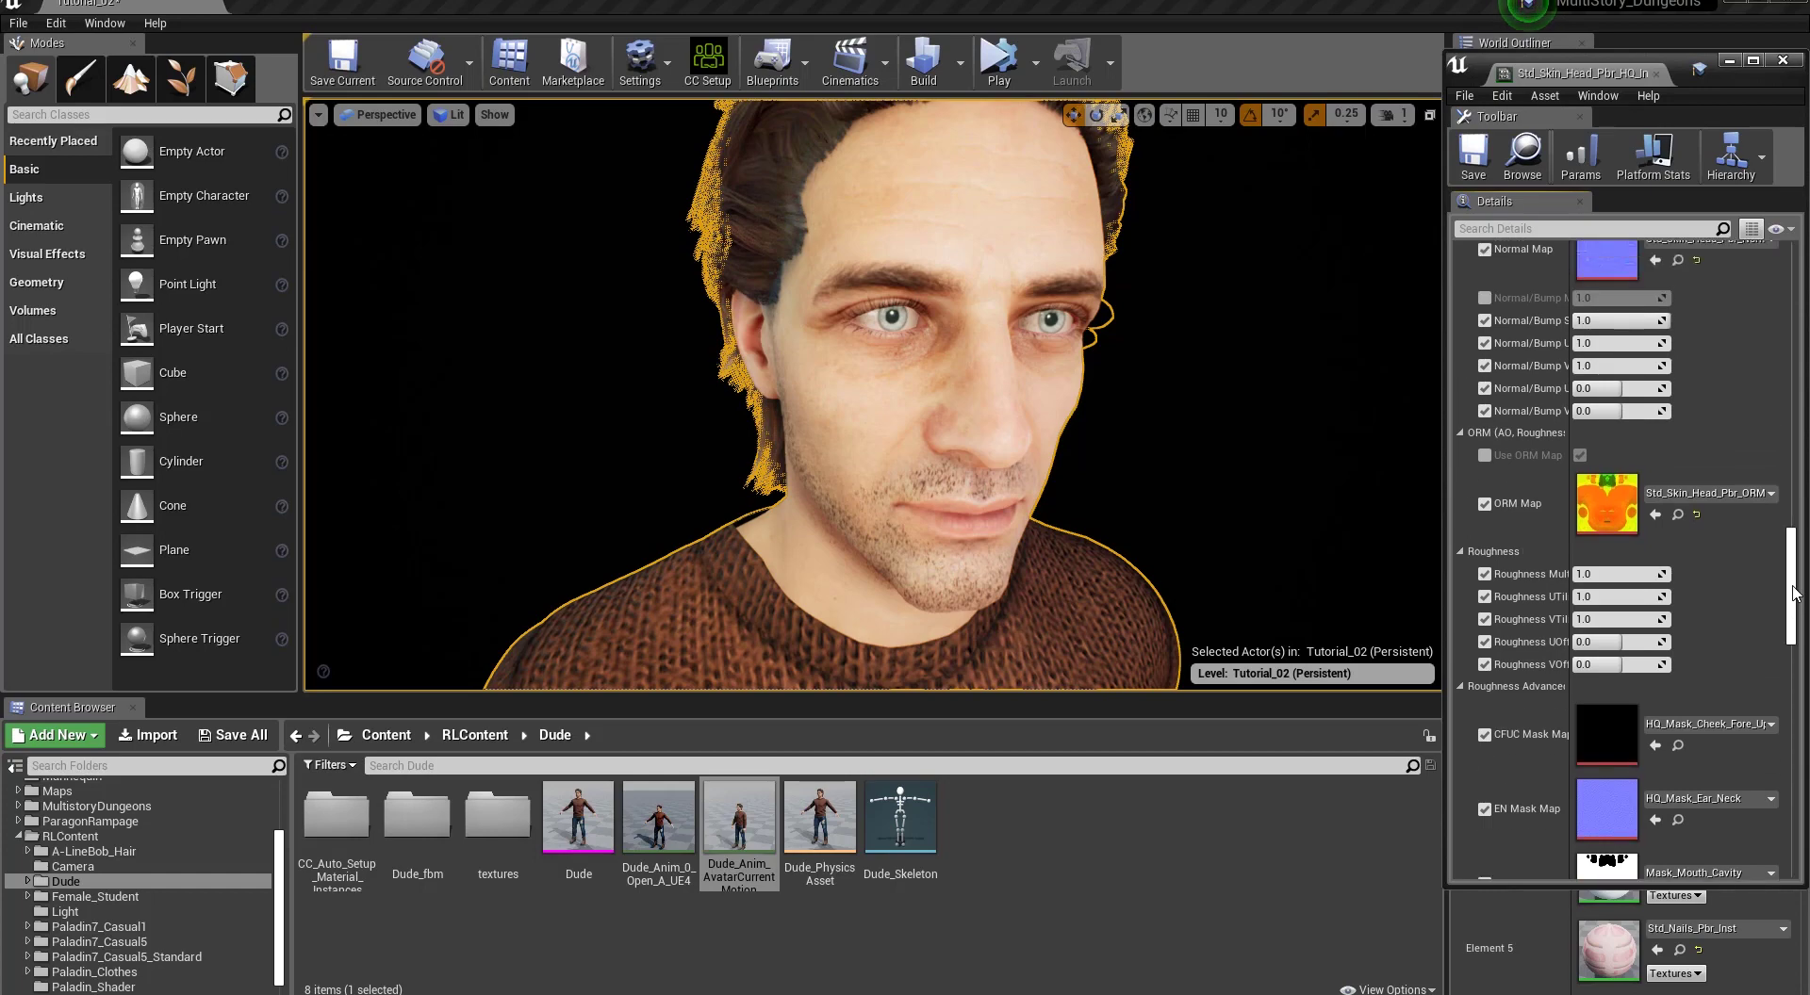
{"action": "double_click", "coordinate": [1600, 517]}
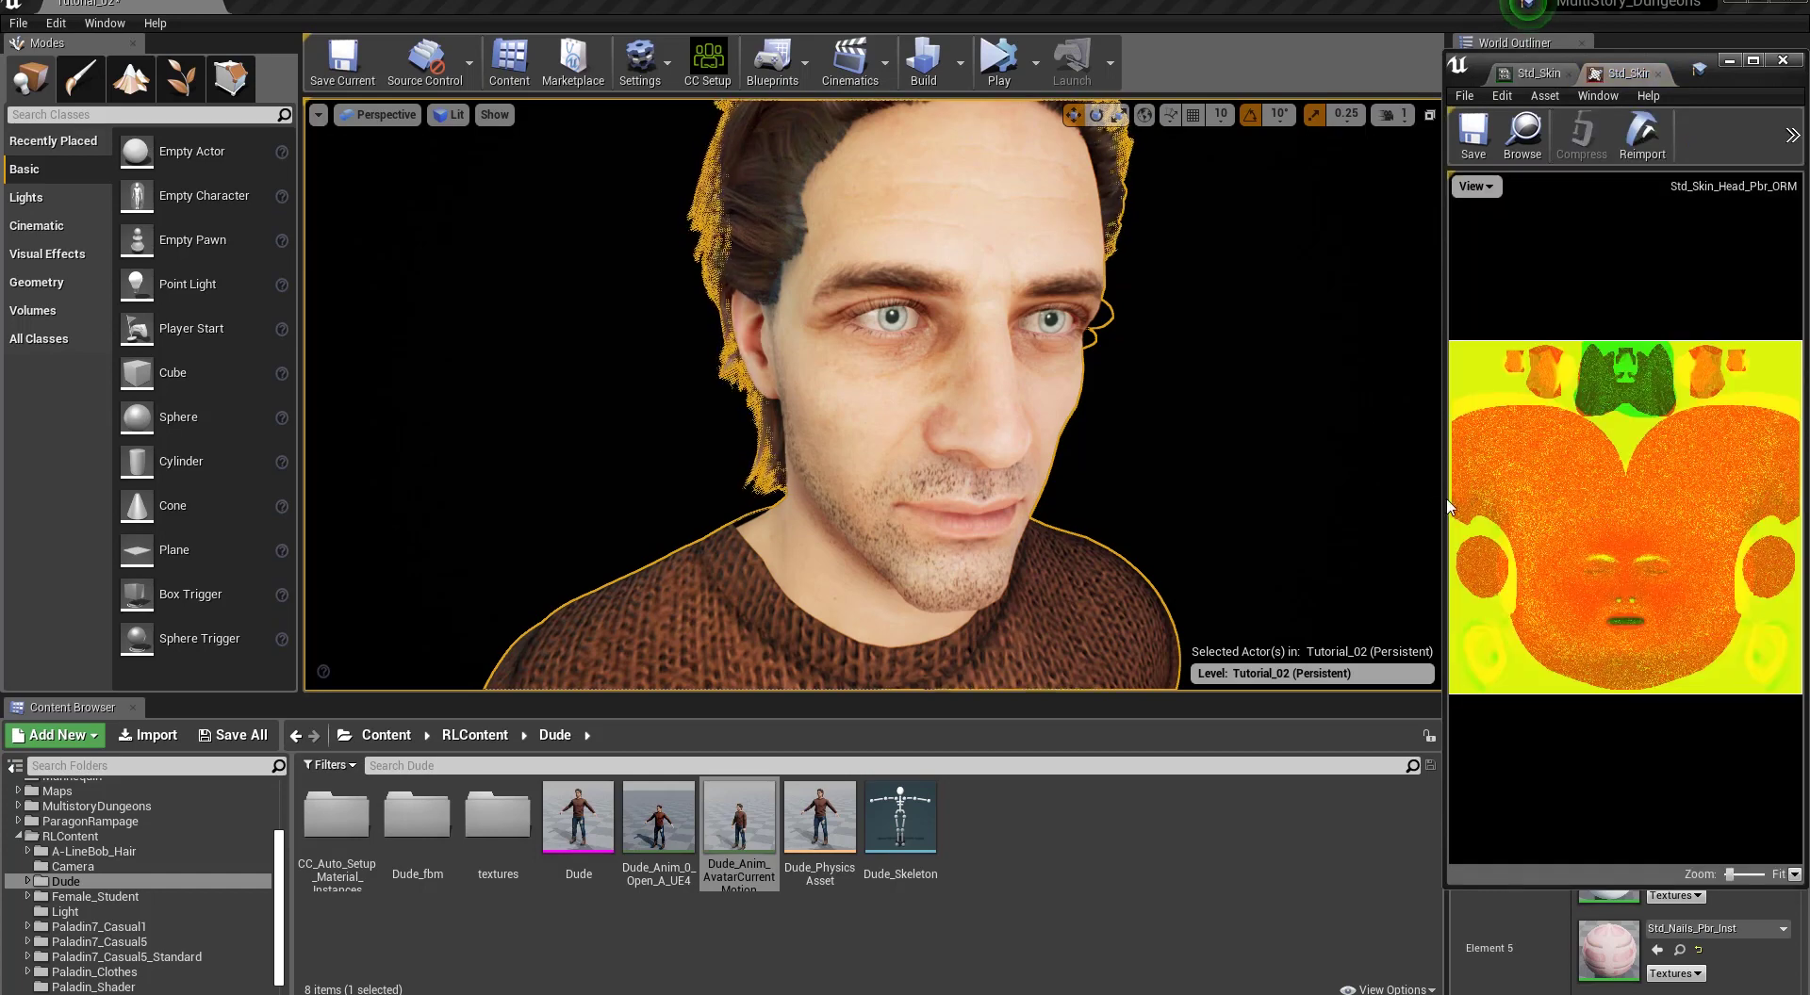
Enlarge the ORM texture preview and hide its red, green, blue and alpha channels.
{"action": "left_click_drag", "start_coordinate": [1449, 507], "coordinate": [308, 528]}
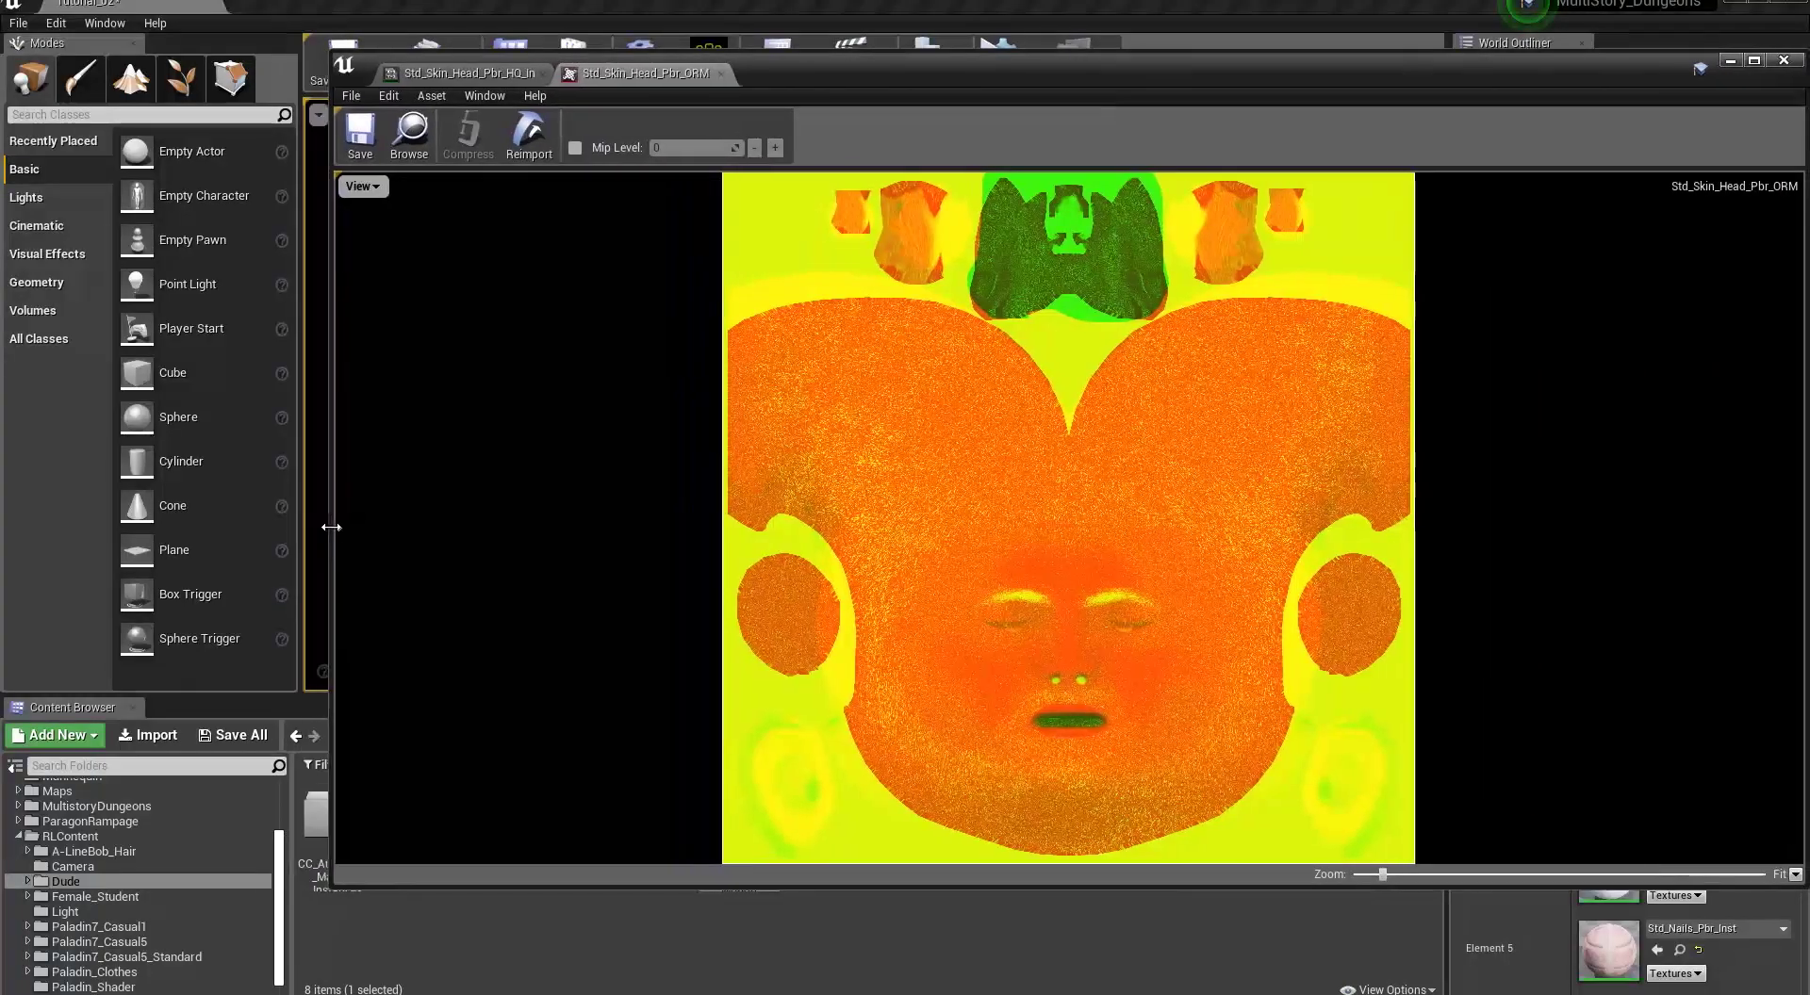
{"action": "left_click", "coordinate": [373, 186]}
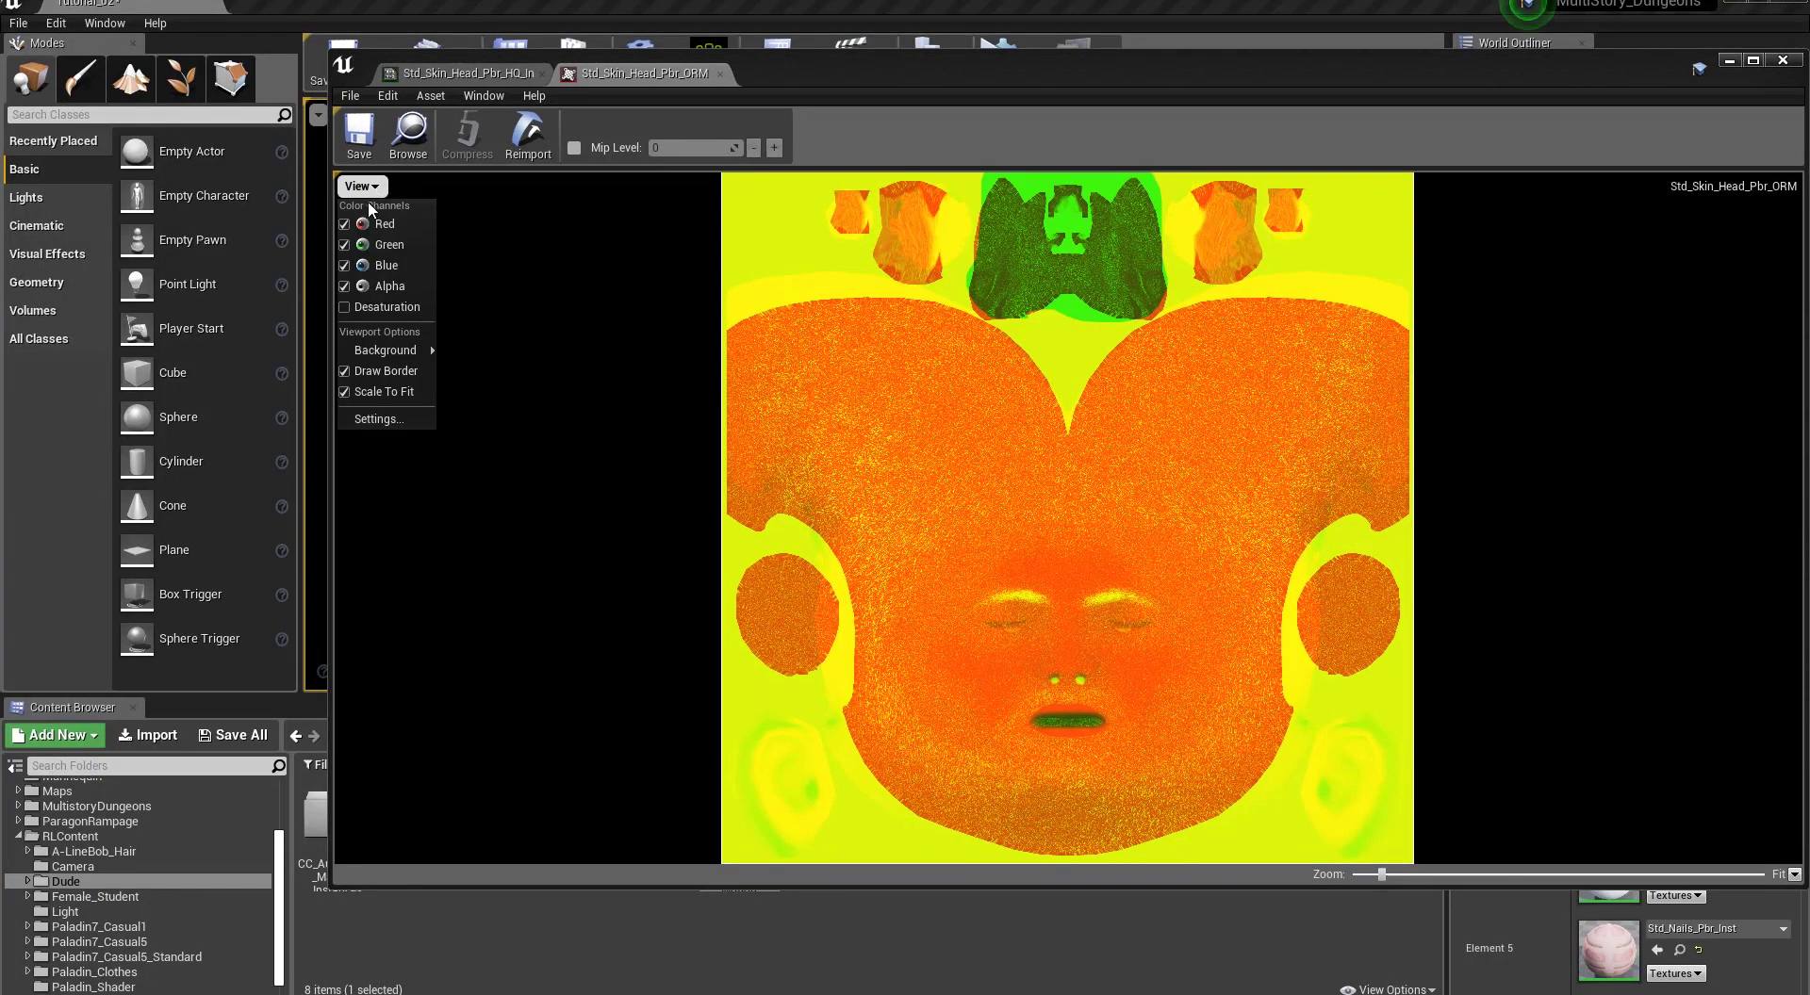
{"action": "left_click", "coordinate": [344, 224]}
{"action": "left_click", "coordinate": [344, 245]}
{"action": "left_click", "coordinate": [344, 265]}
{"action": "left_click", "coordinate": [344, 287]}
View the blue, green and red channels of the ORM texture individually, then close it.
{"action": "left_click", "coordinate": [344, 266]}
{"action": "left_click", "coordinate": [344, 266]}
{"action": "left_click", "coordinate": [344, 245]}
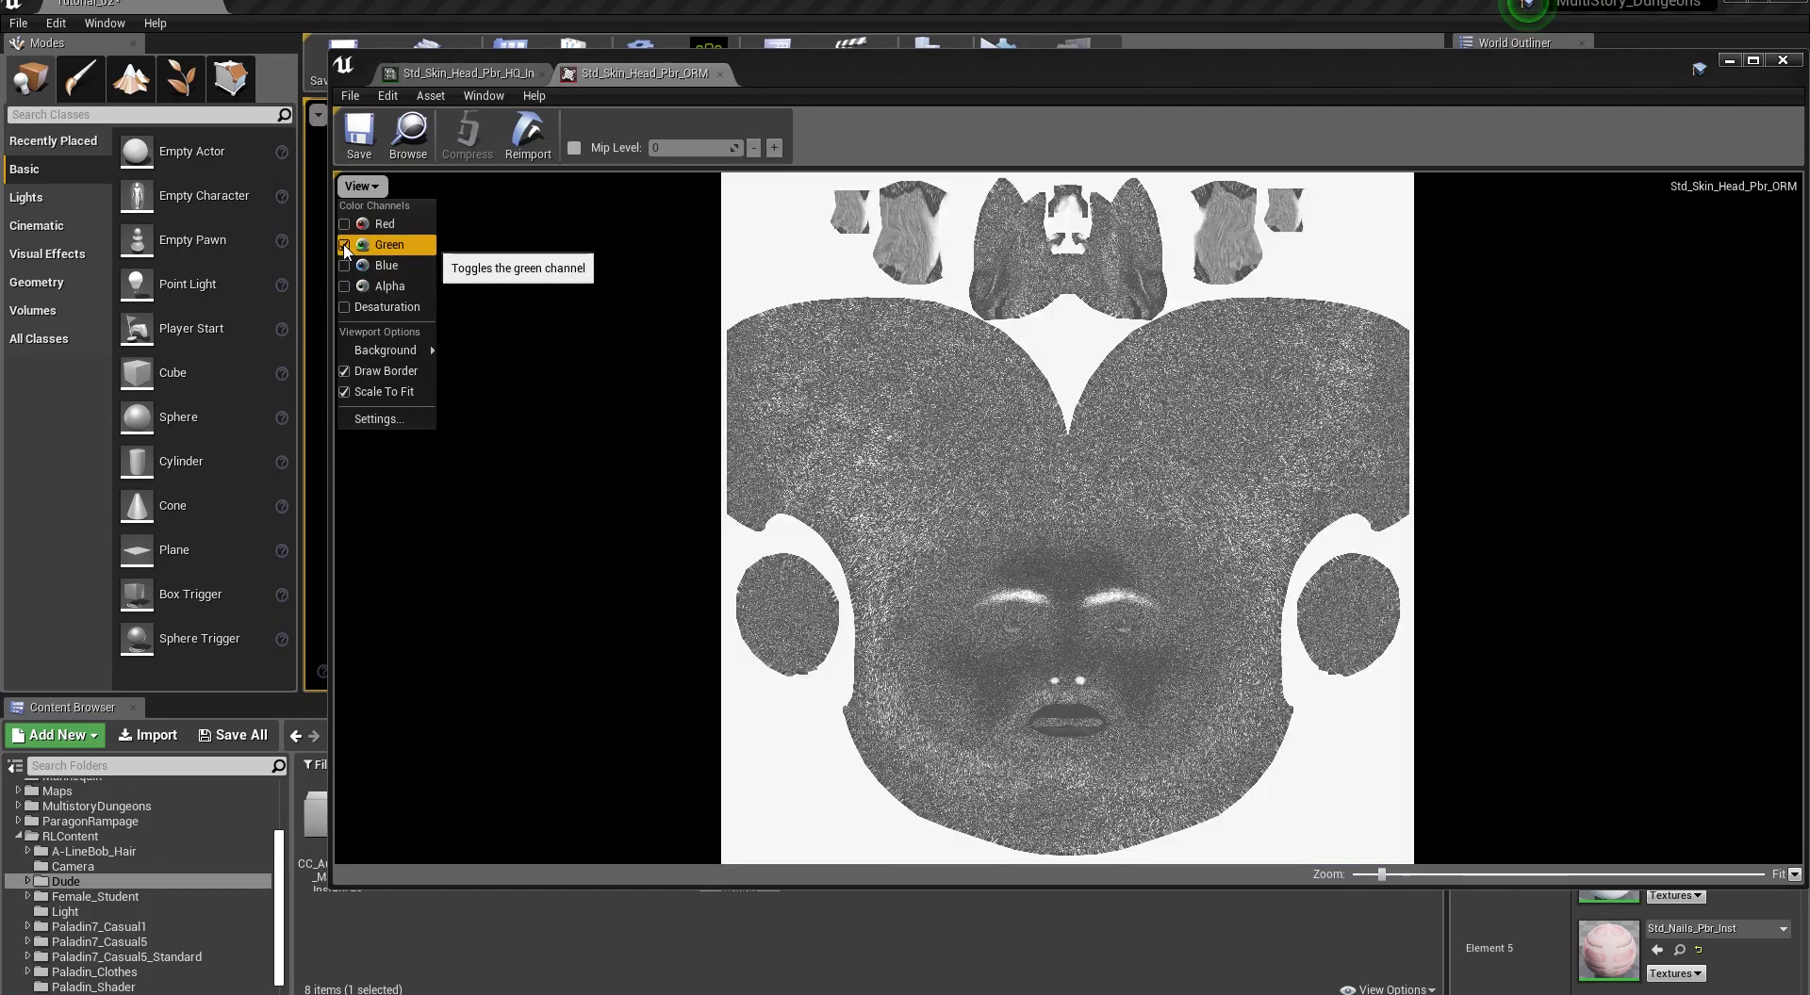
{"action": "left_click", "coordinate": [344, 246]}
{"action": "left_click", "coordinate": [344, 224]}
{"action": "left_click", "coordinate": [344, 225]}
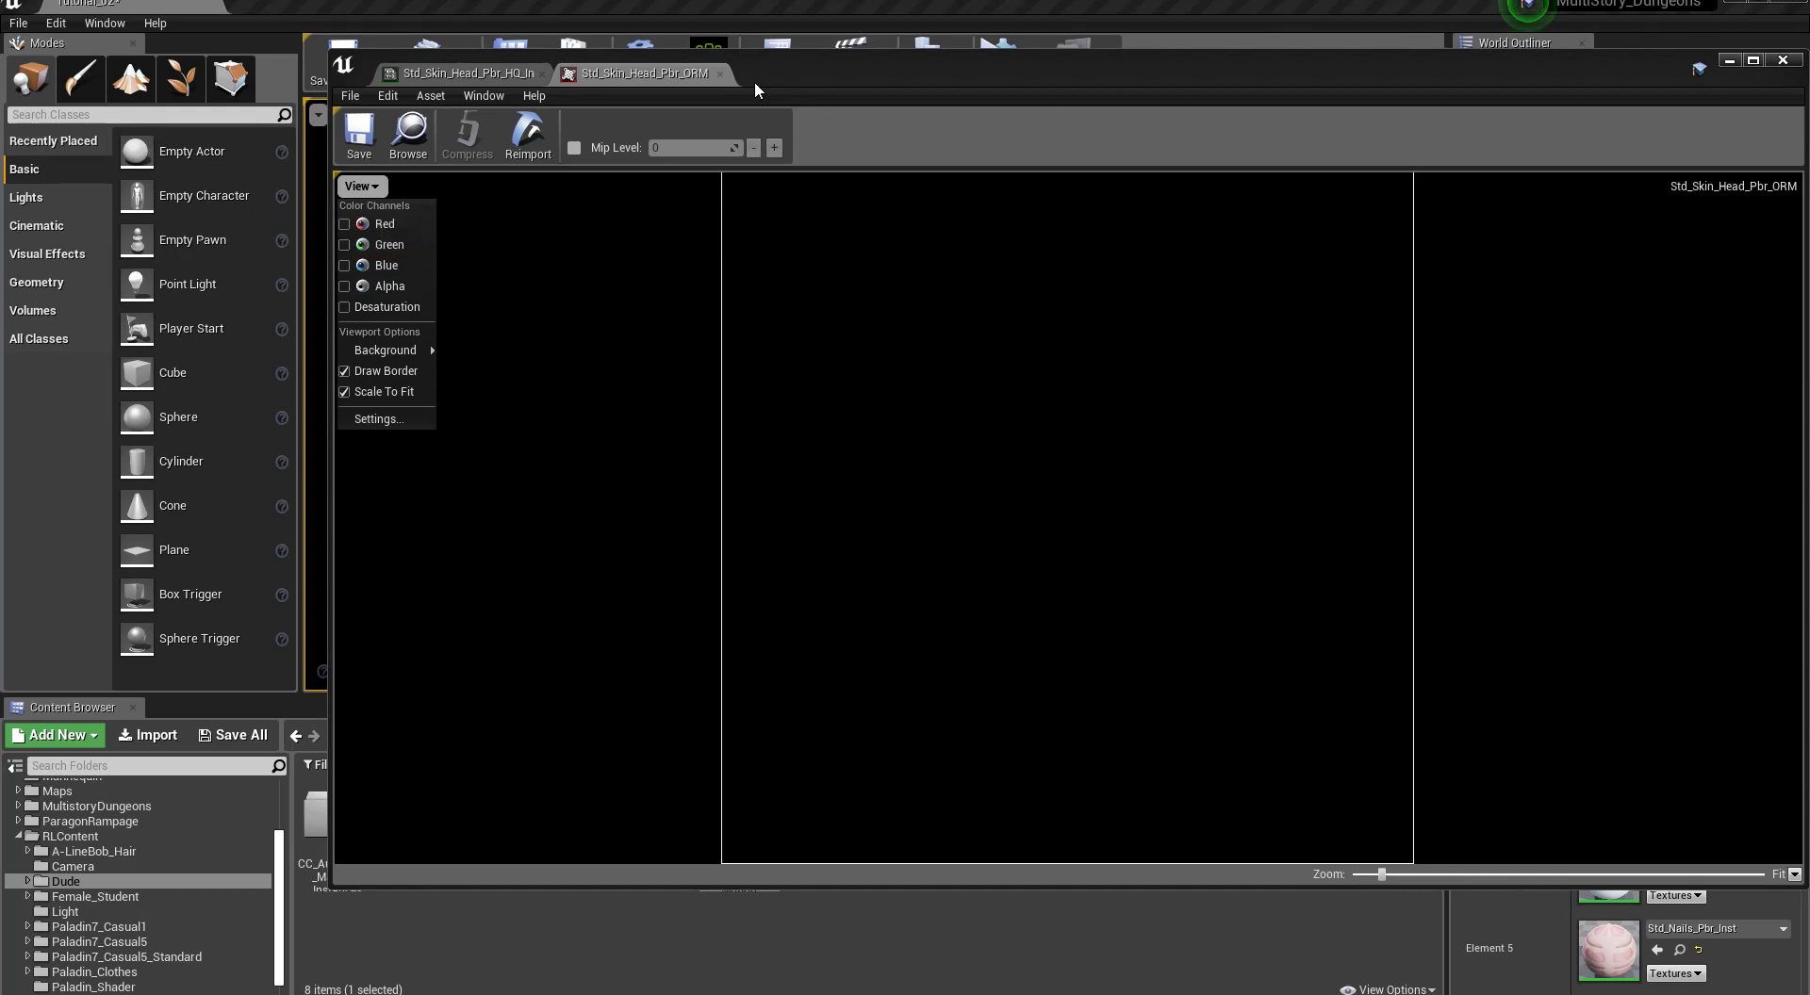
{"action": "left_click", "coordinate": [720, 74]}
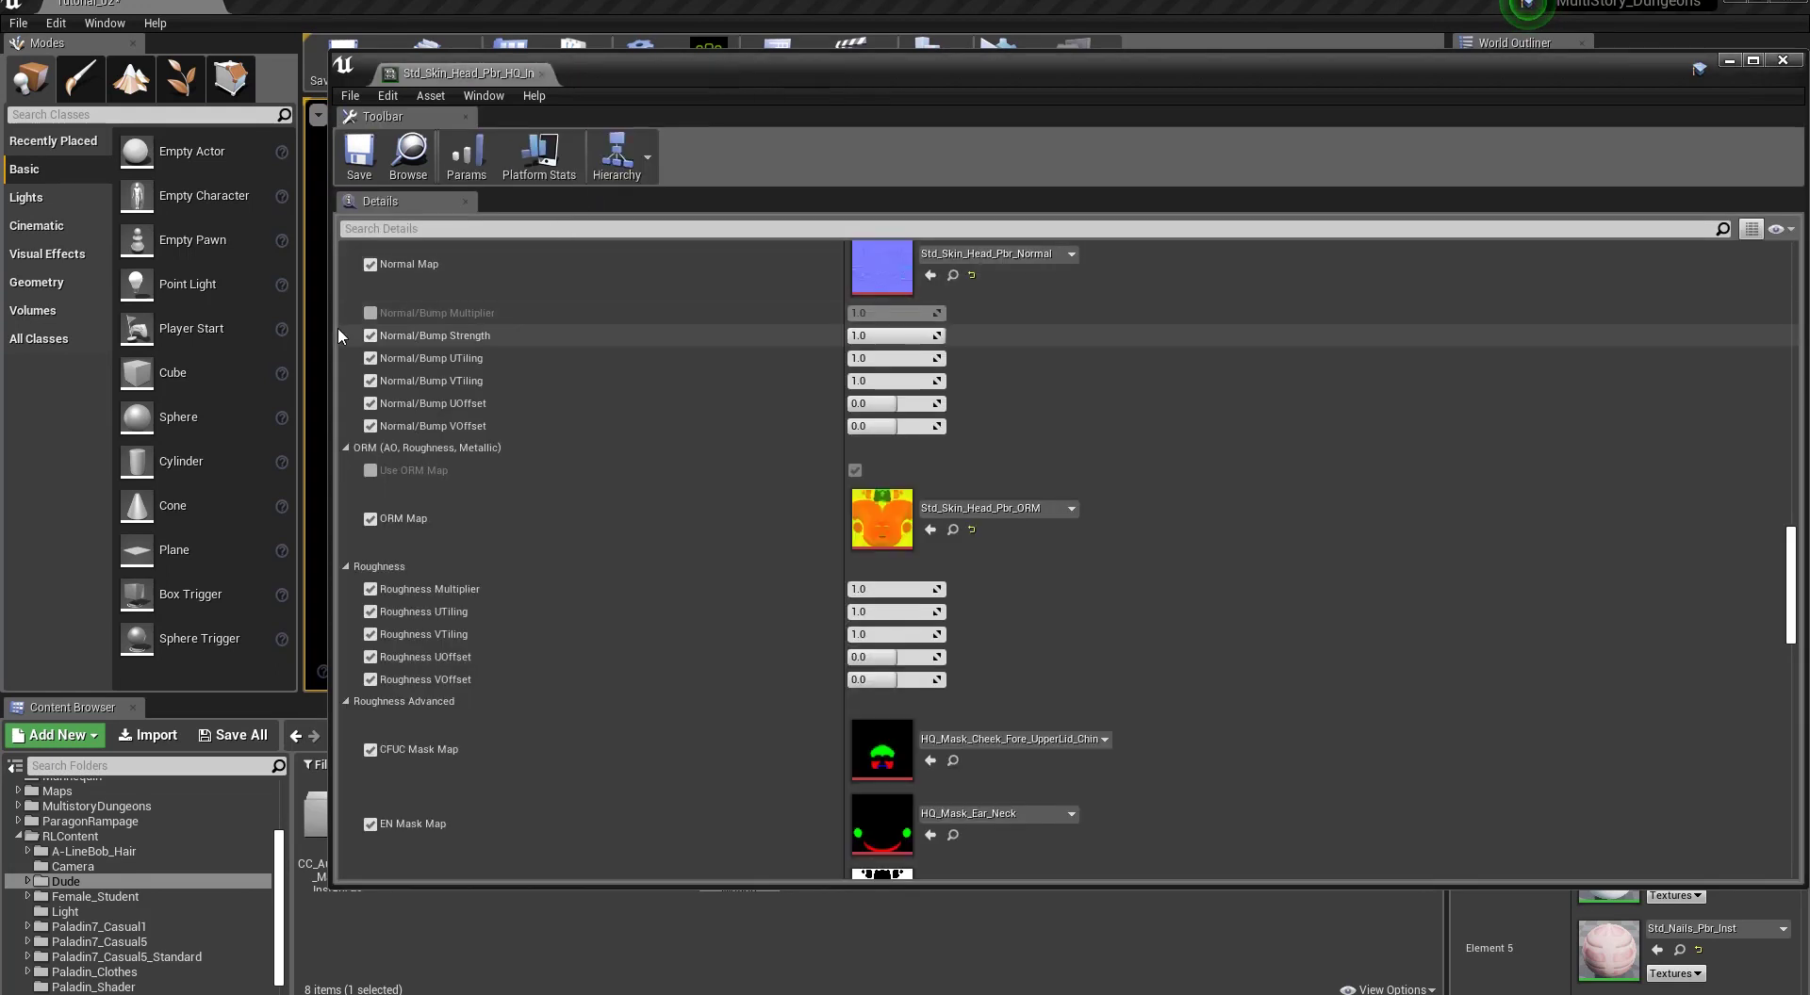
Narrow the material editor to reveal the character and enable the Roughness Multiplier override.
{"action": "left_click_drag", "start_coordinate": [332, 320], "coordinate": [1334, 252]}
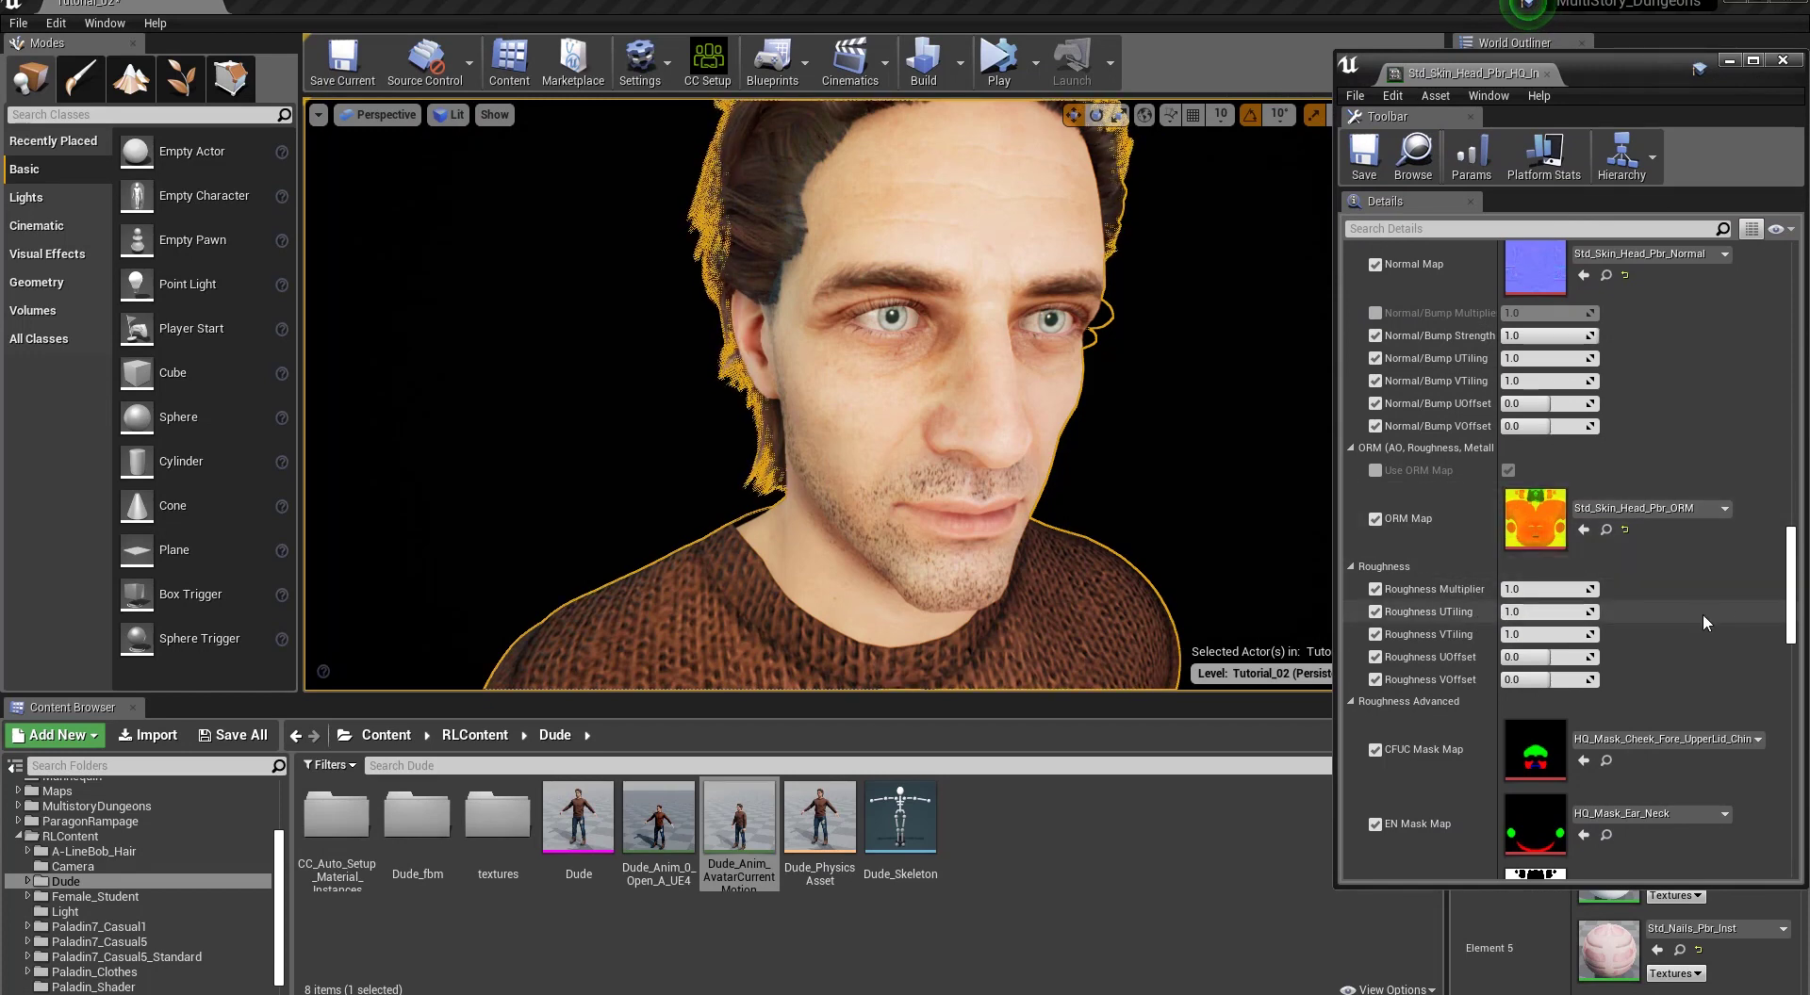
{"action": "left_click_drag", "start_coordinate": [1792, 578], "coordinate": [1791, 584]}
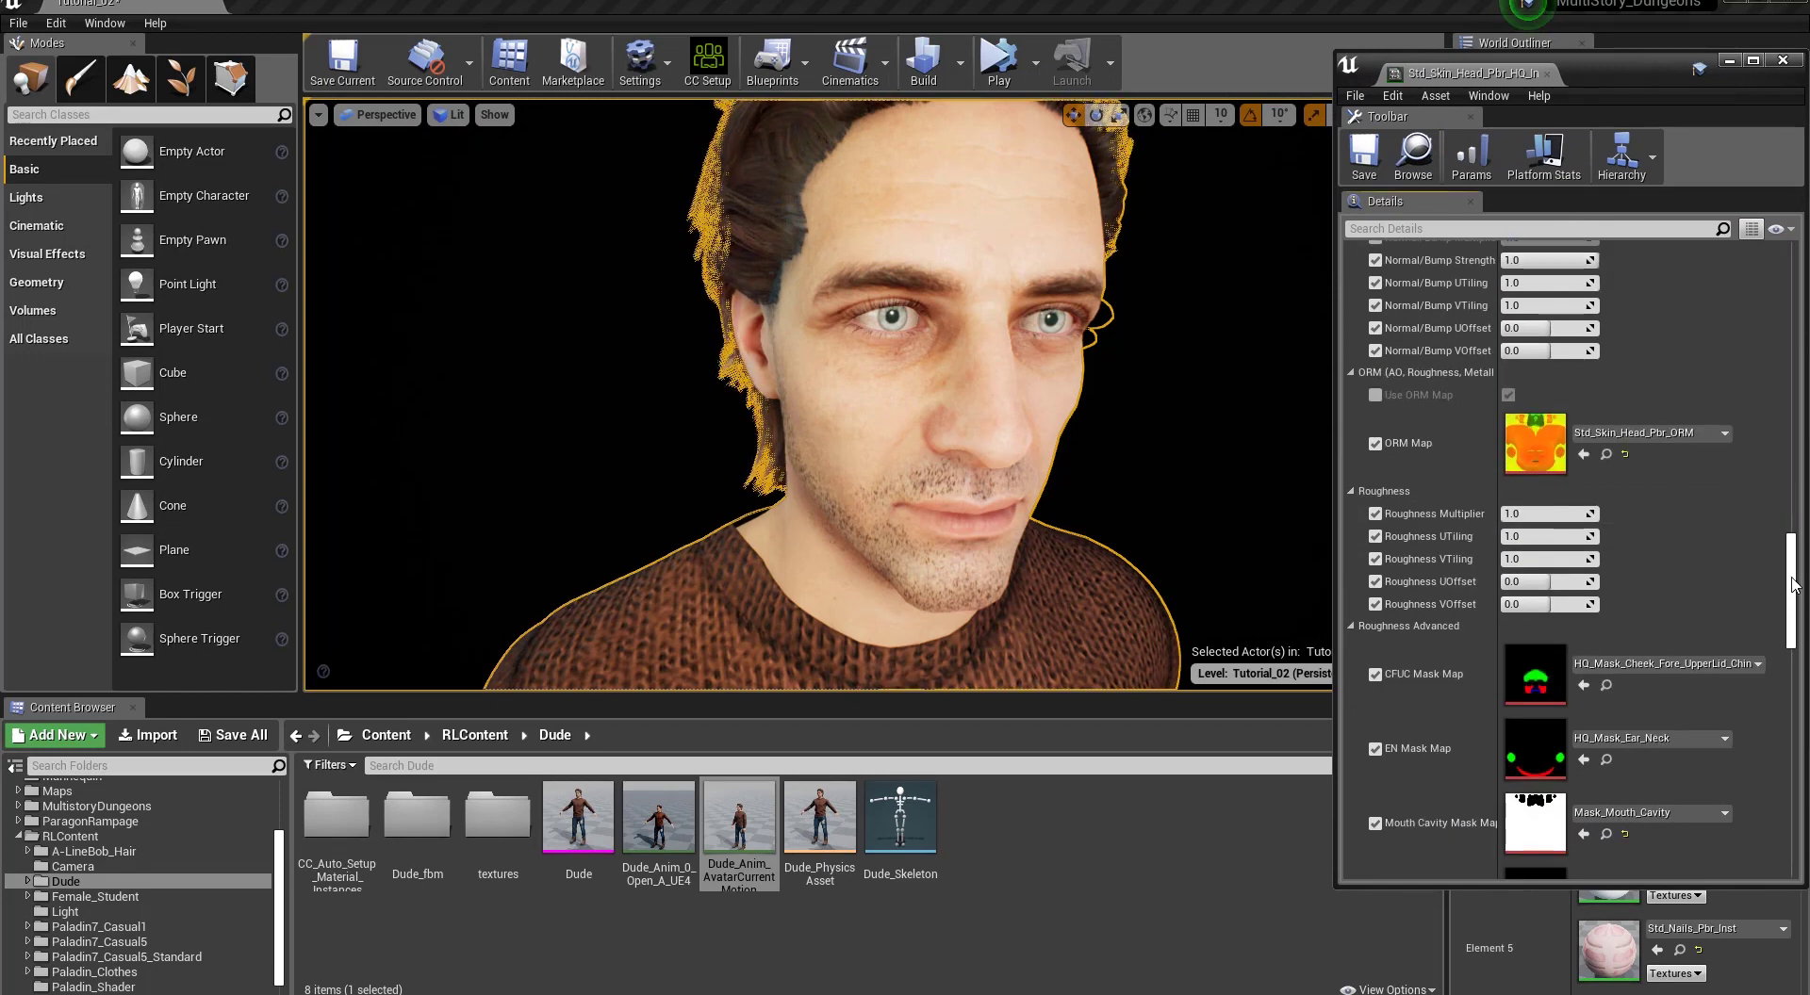
{"action": "left_click", "coordinate": [1375, 514]}
{"action": "left_click", "coordinate": [1376, 515]}
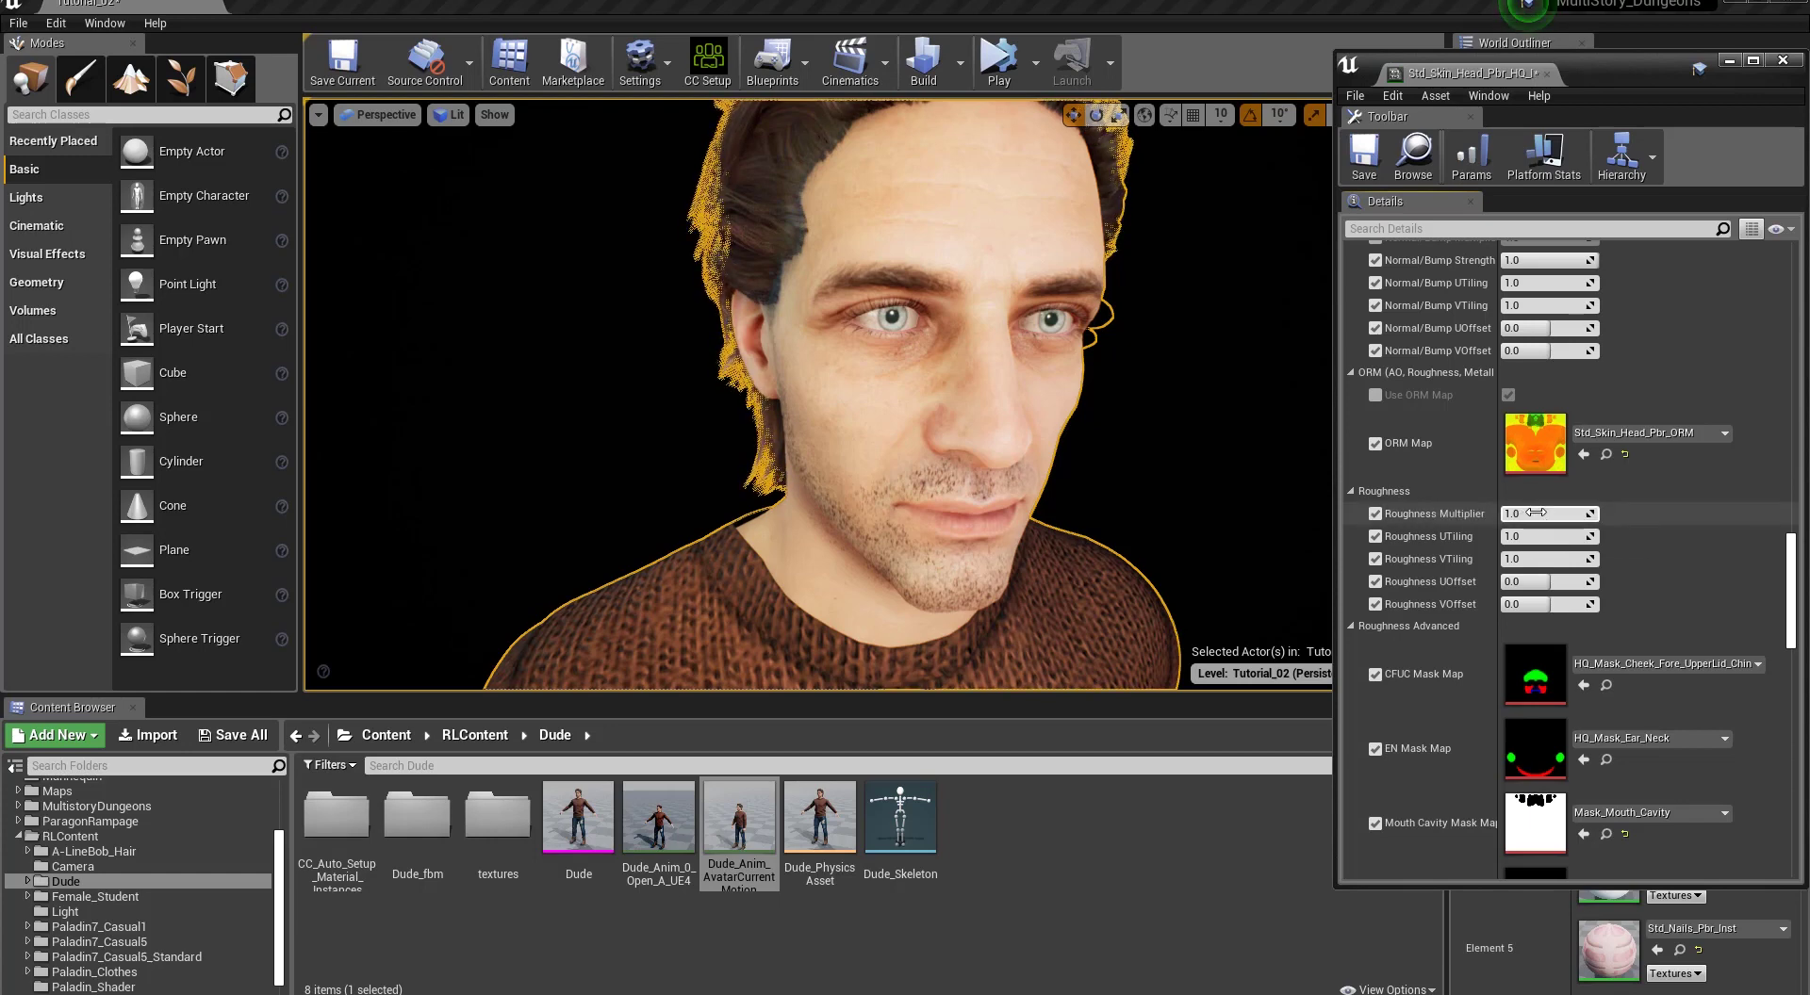
Lower the head Roughness Multiplier to about 0.38, check the gloss, then raise it to about 2.2.
{"action": "left_click_drag", "start_coordinate": [1537, 512], "coordinate": [1501, 512]}
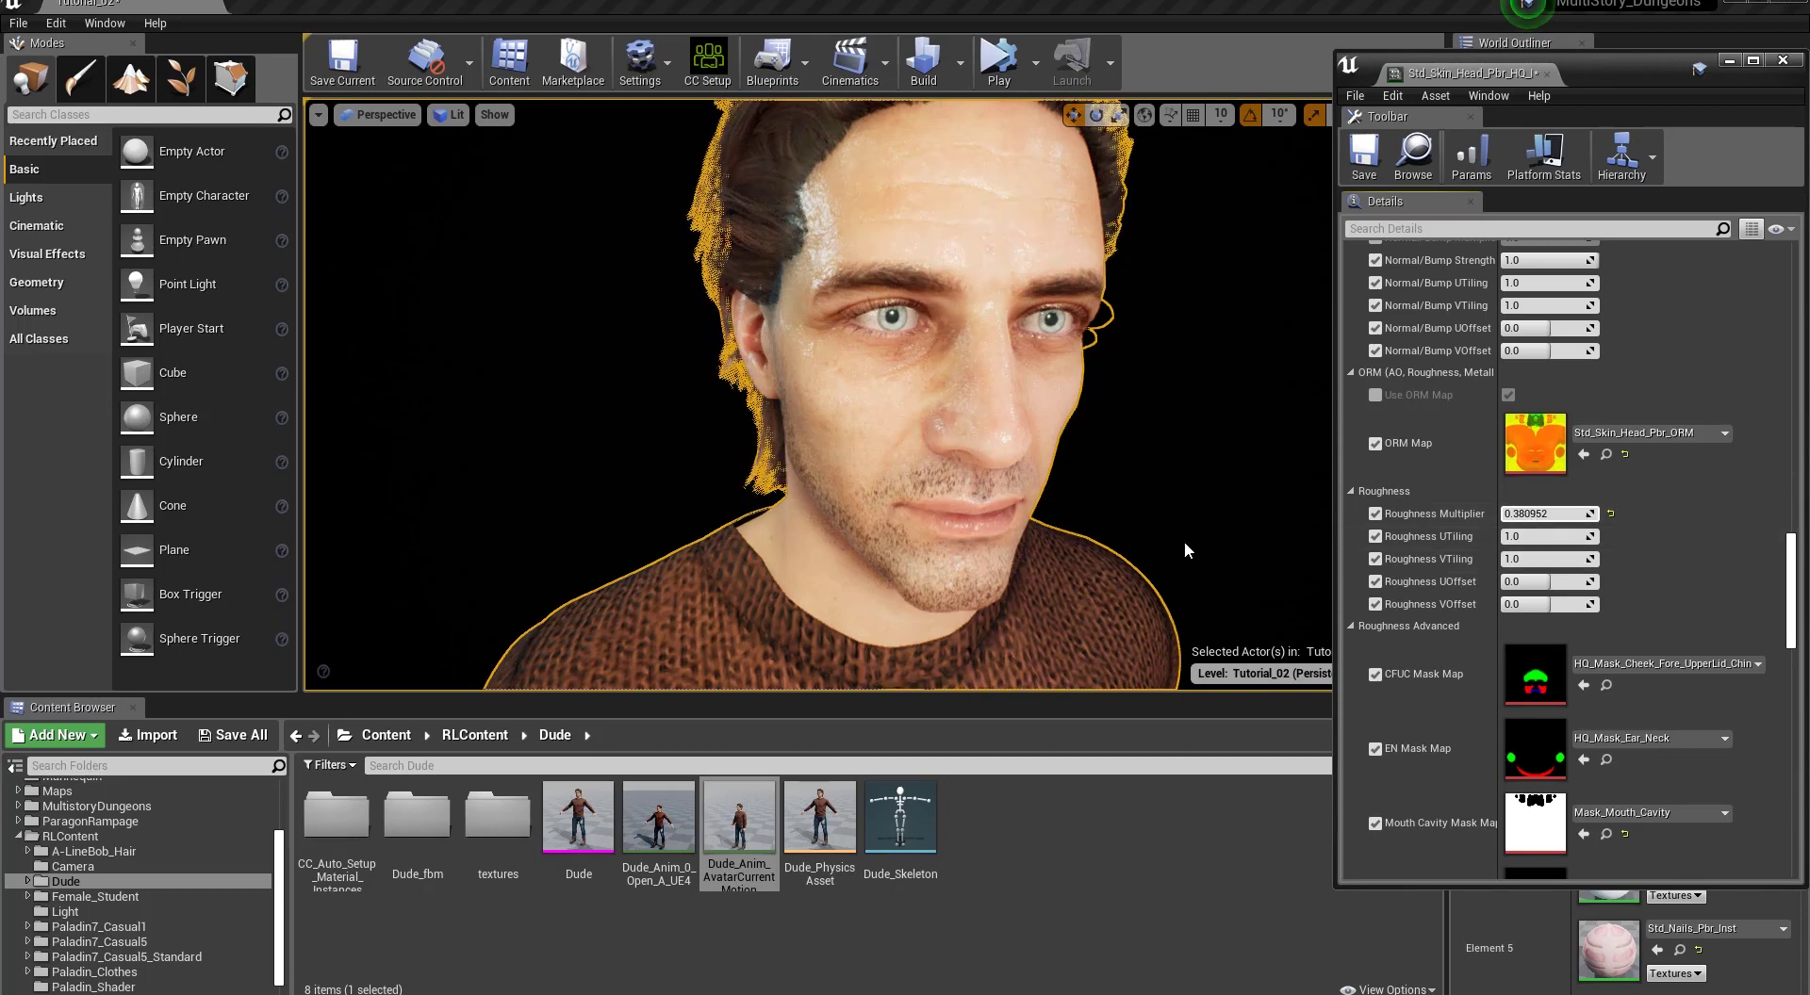
{"action": "left_click_drag", "start_coordinate": [1171, 547], "coordinate": [1112, 526], "text": "alt"}
{"action": "mouse_move", "coordinate": [1546, 514]}
{"action": "left_mouse_down"}
{"action": "mouse_move", "coordinate": [1508, 514]}
{"action": "mouse_move", "coordinate": [1566, 514]}
{"action": "mouse_move", "coordinate": [1527, 514]}
{"action": "left_mouse_up"}
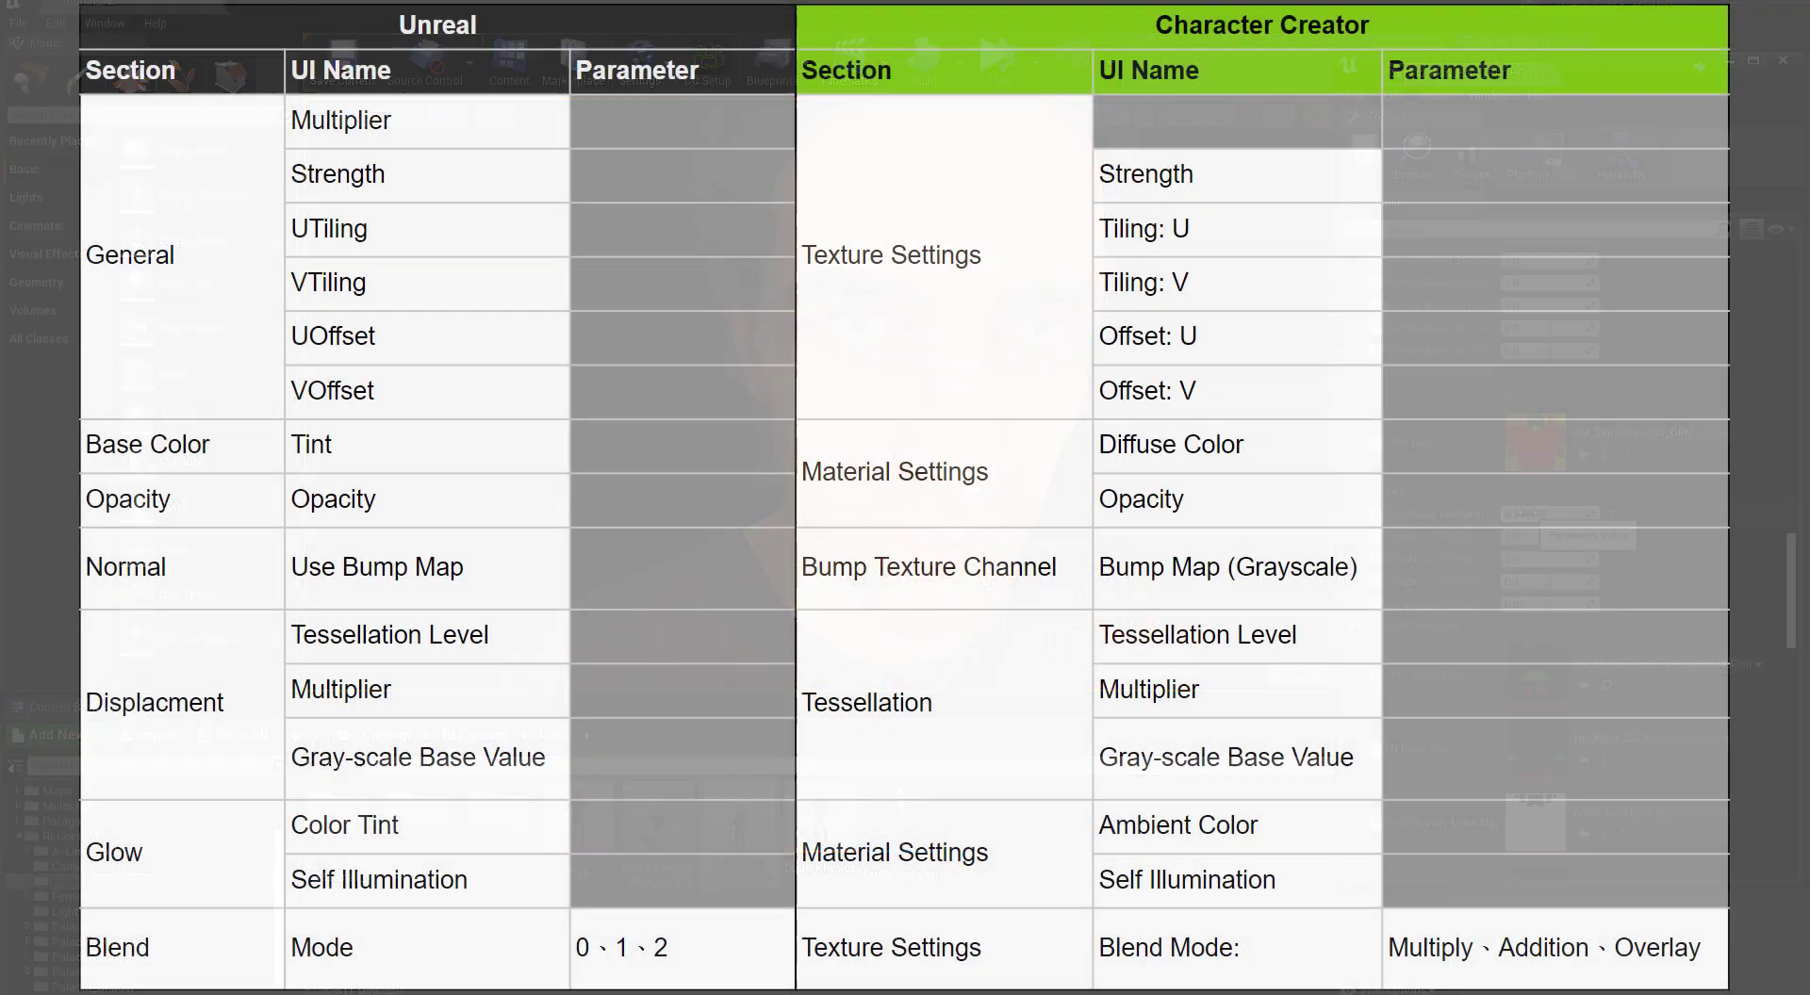